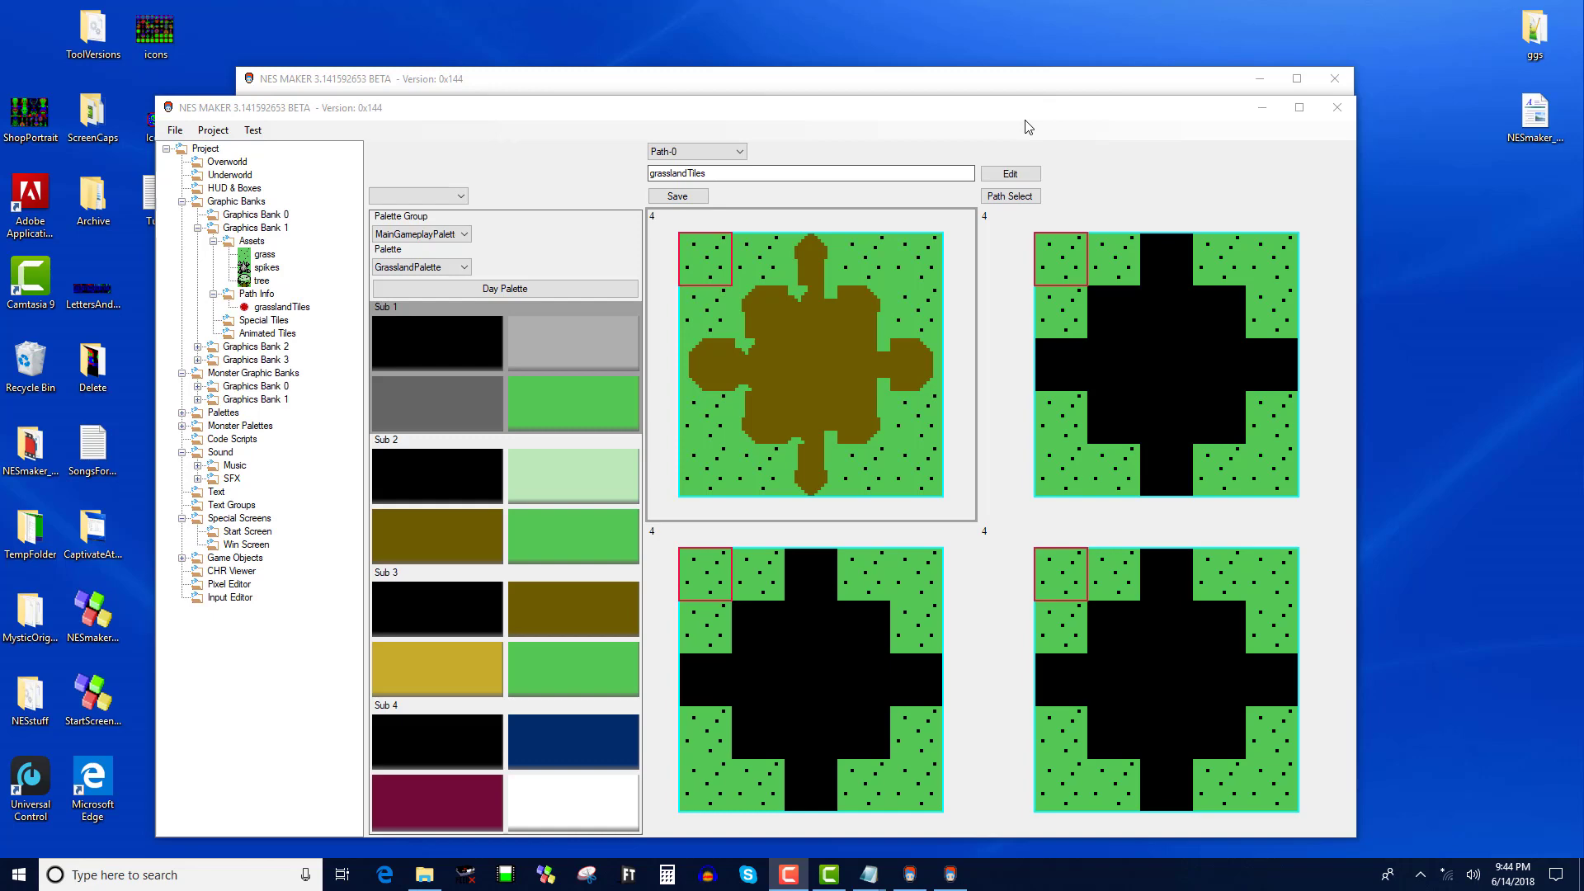
Look at the other open project, return to this one, and open the grass-filled screen from the overworld map with Bank 1 selected
click(1031, 86)
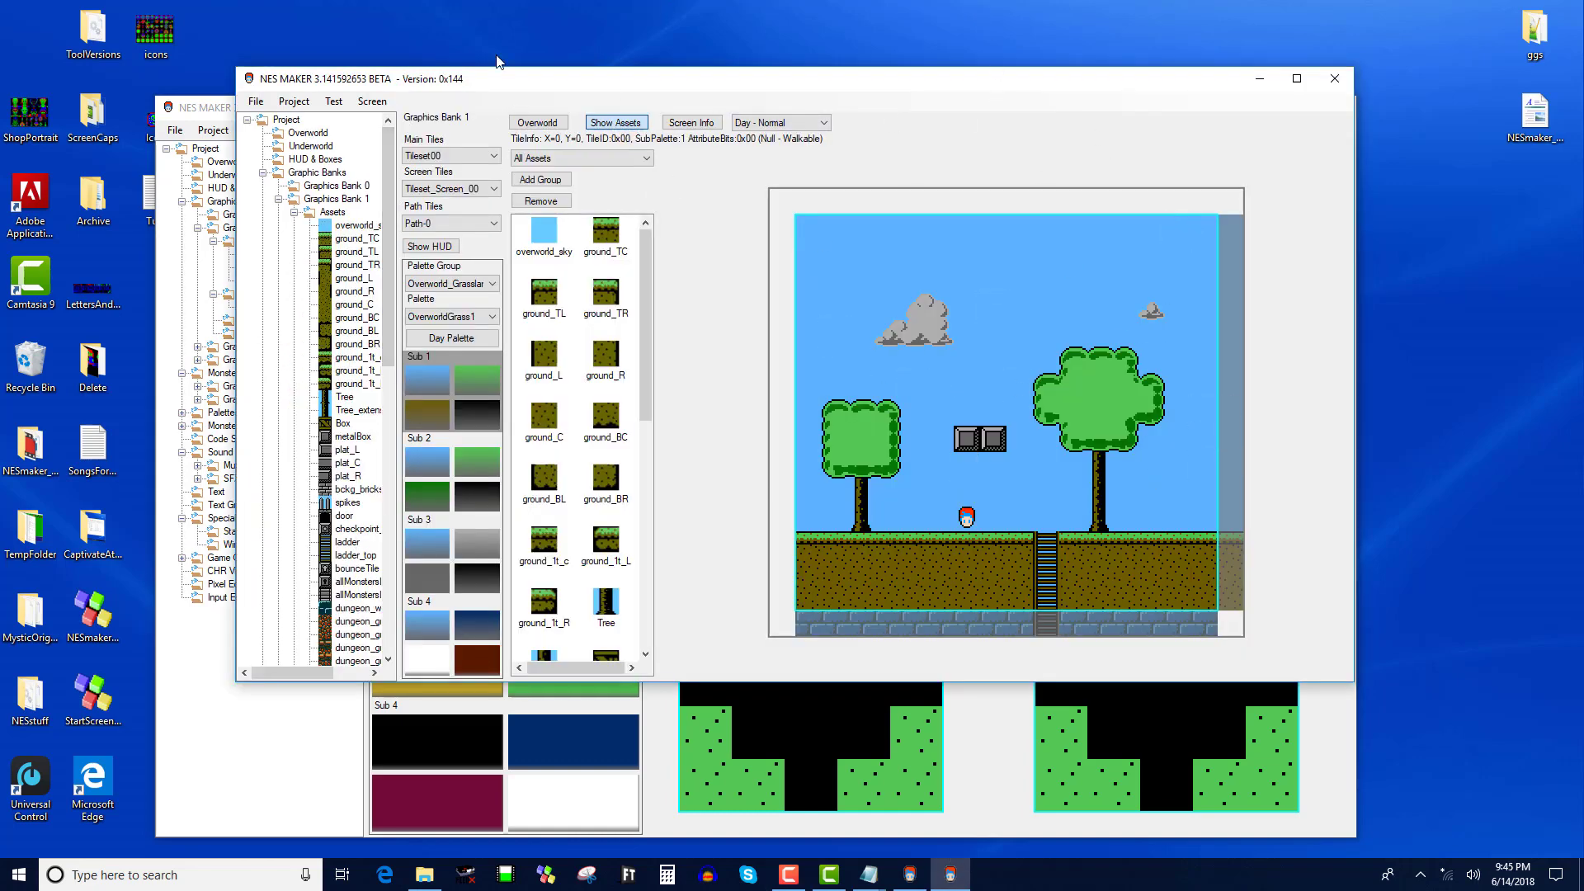
click(219, 111)
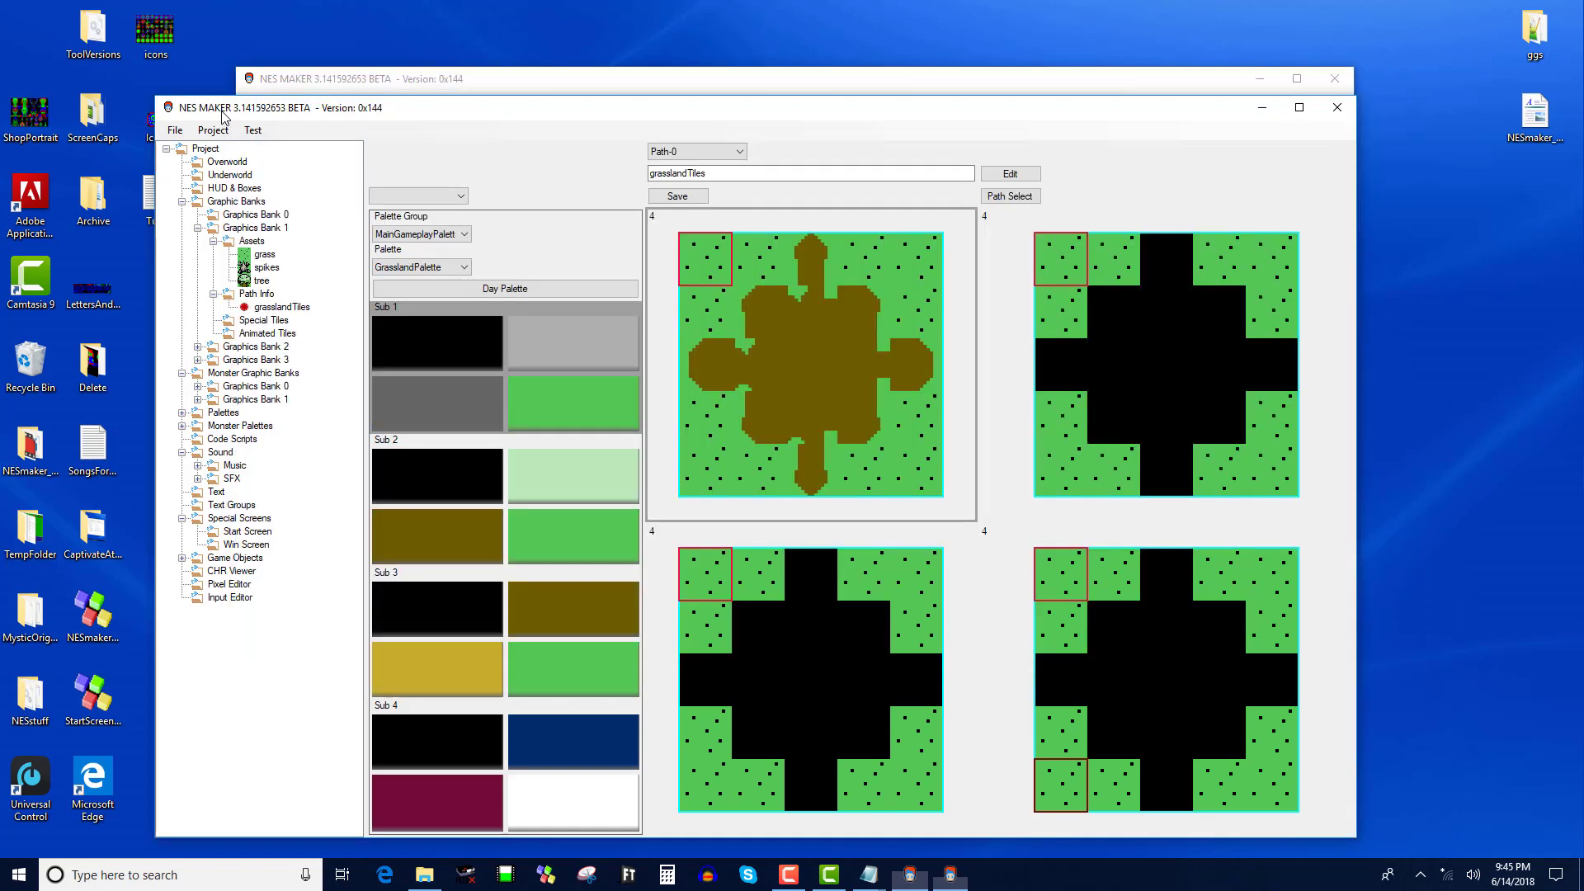
click(247, 165)
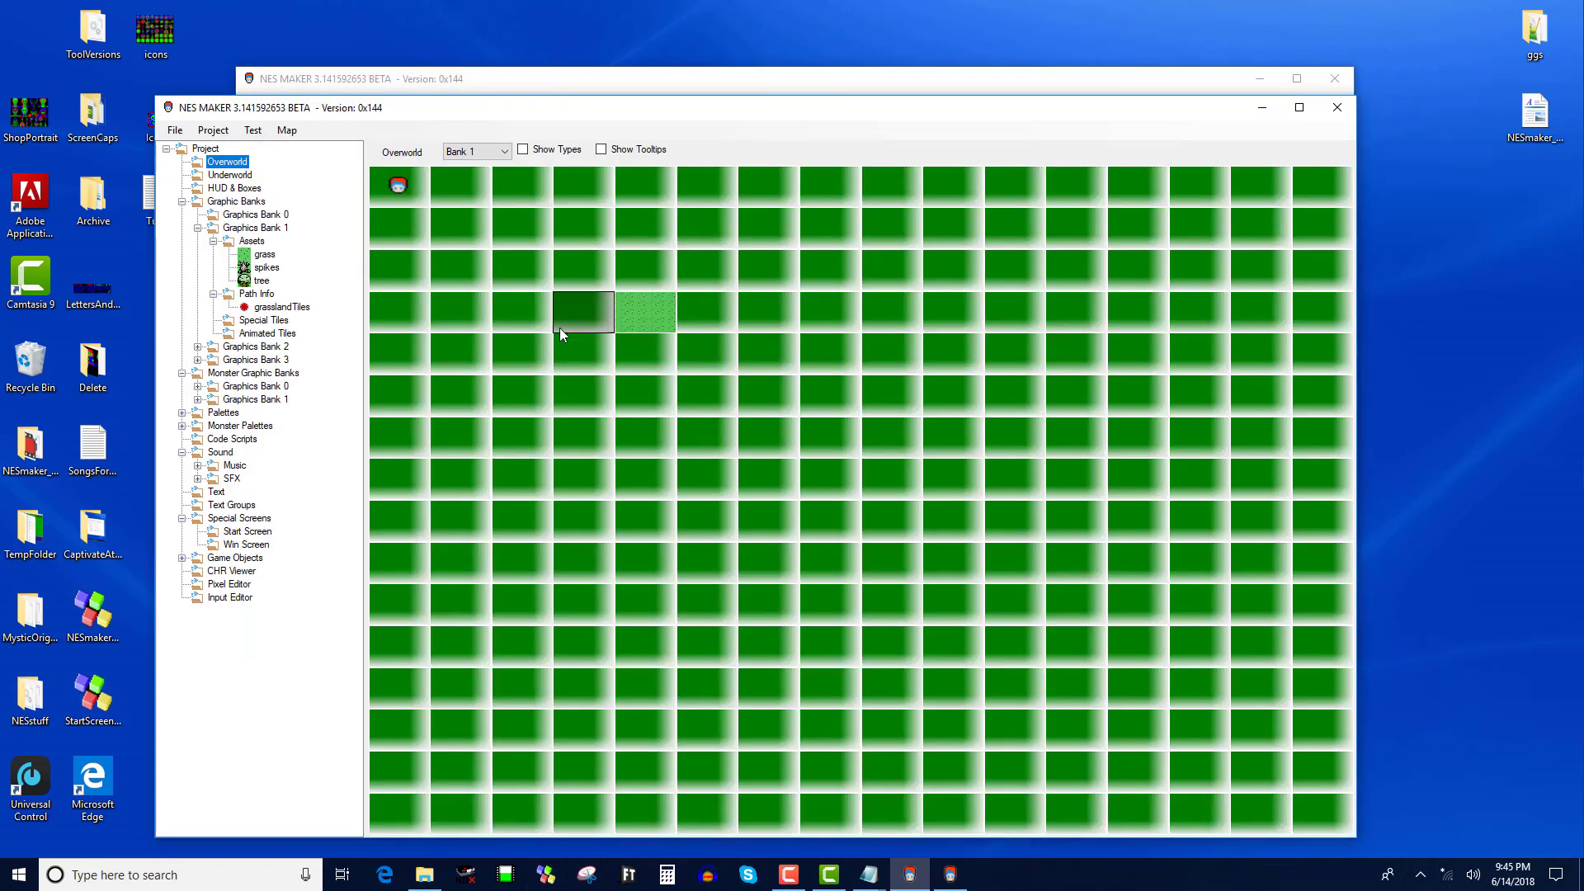
click(479, 152)
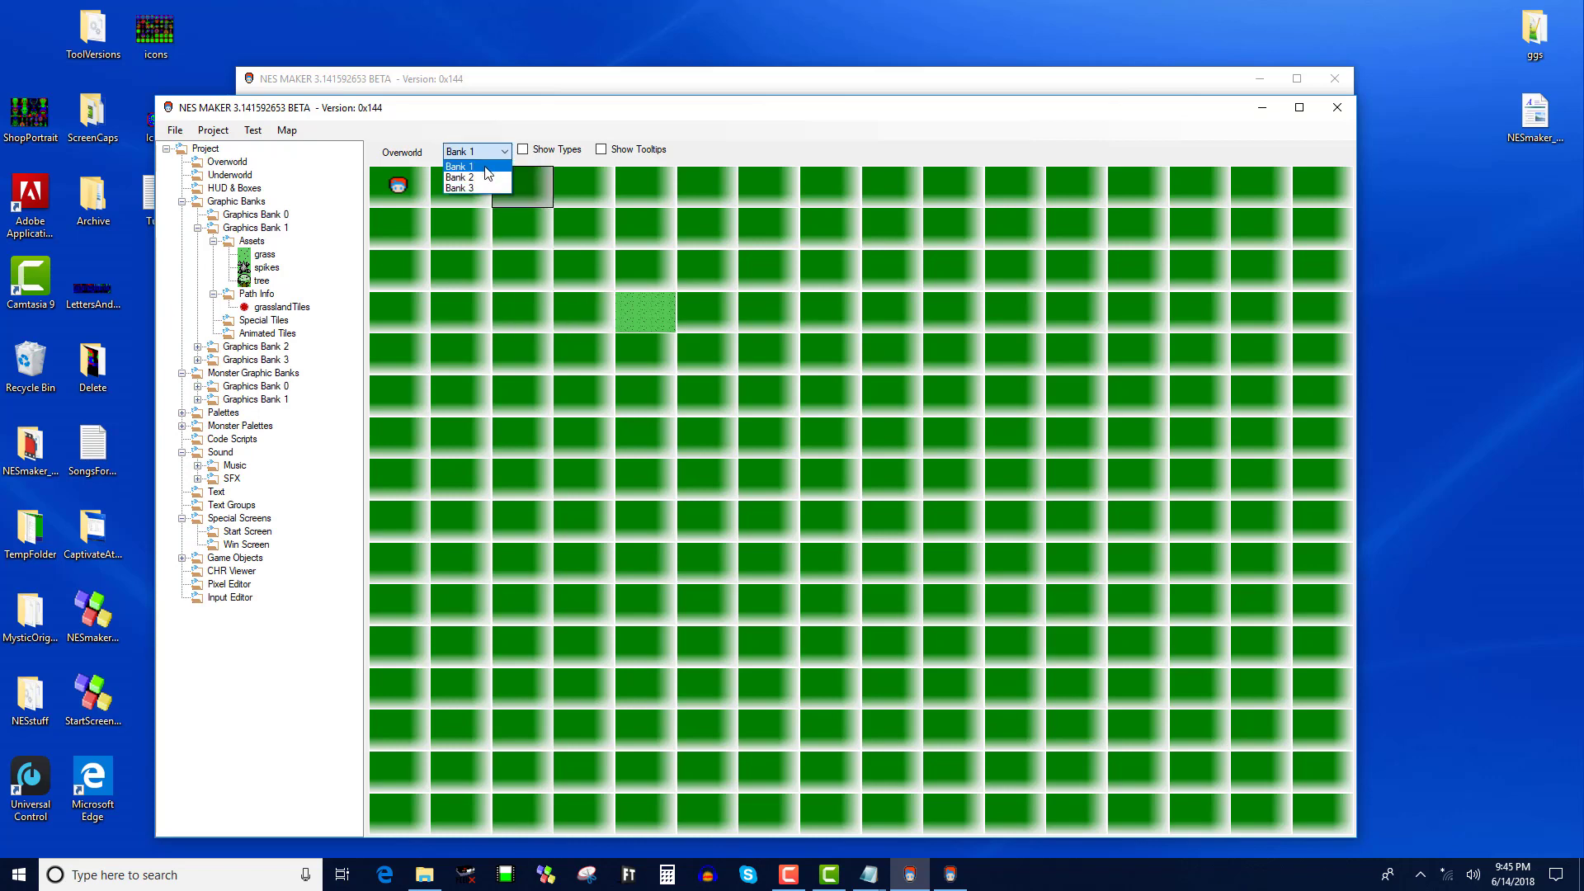
click(486, 168)
double_click(660, 325)
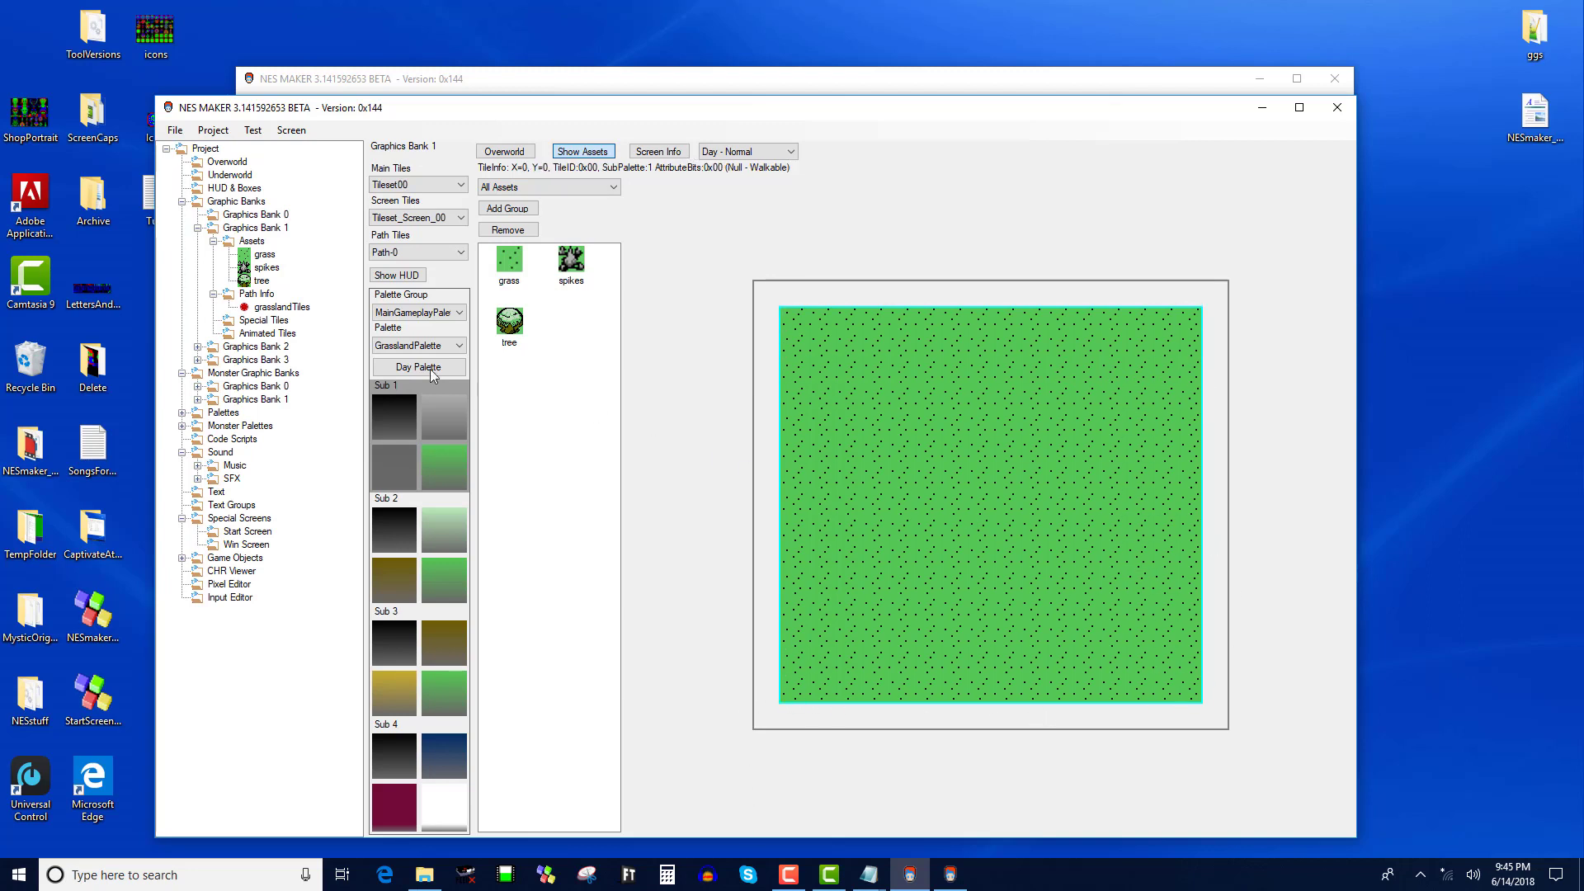
Place one spikes tile on the left edge of the map at X=0, Y=2 and a tree directly below it
click(571, 262)
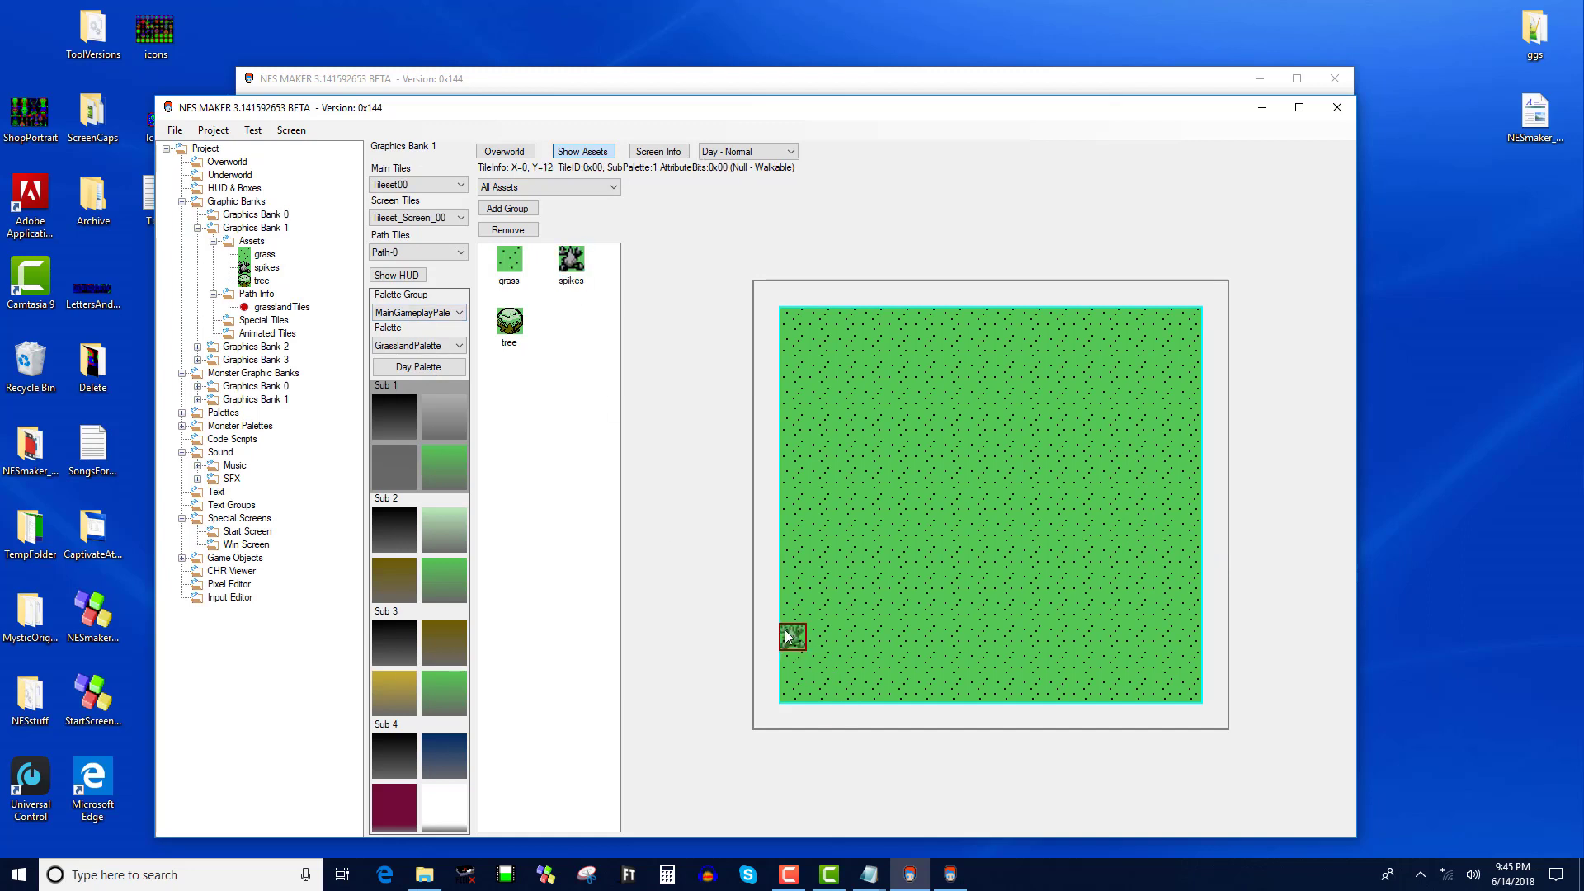
click(788, 372)
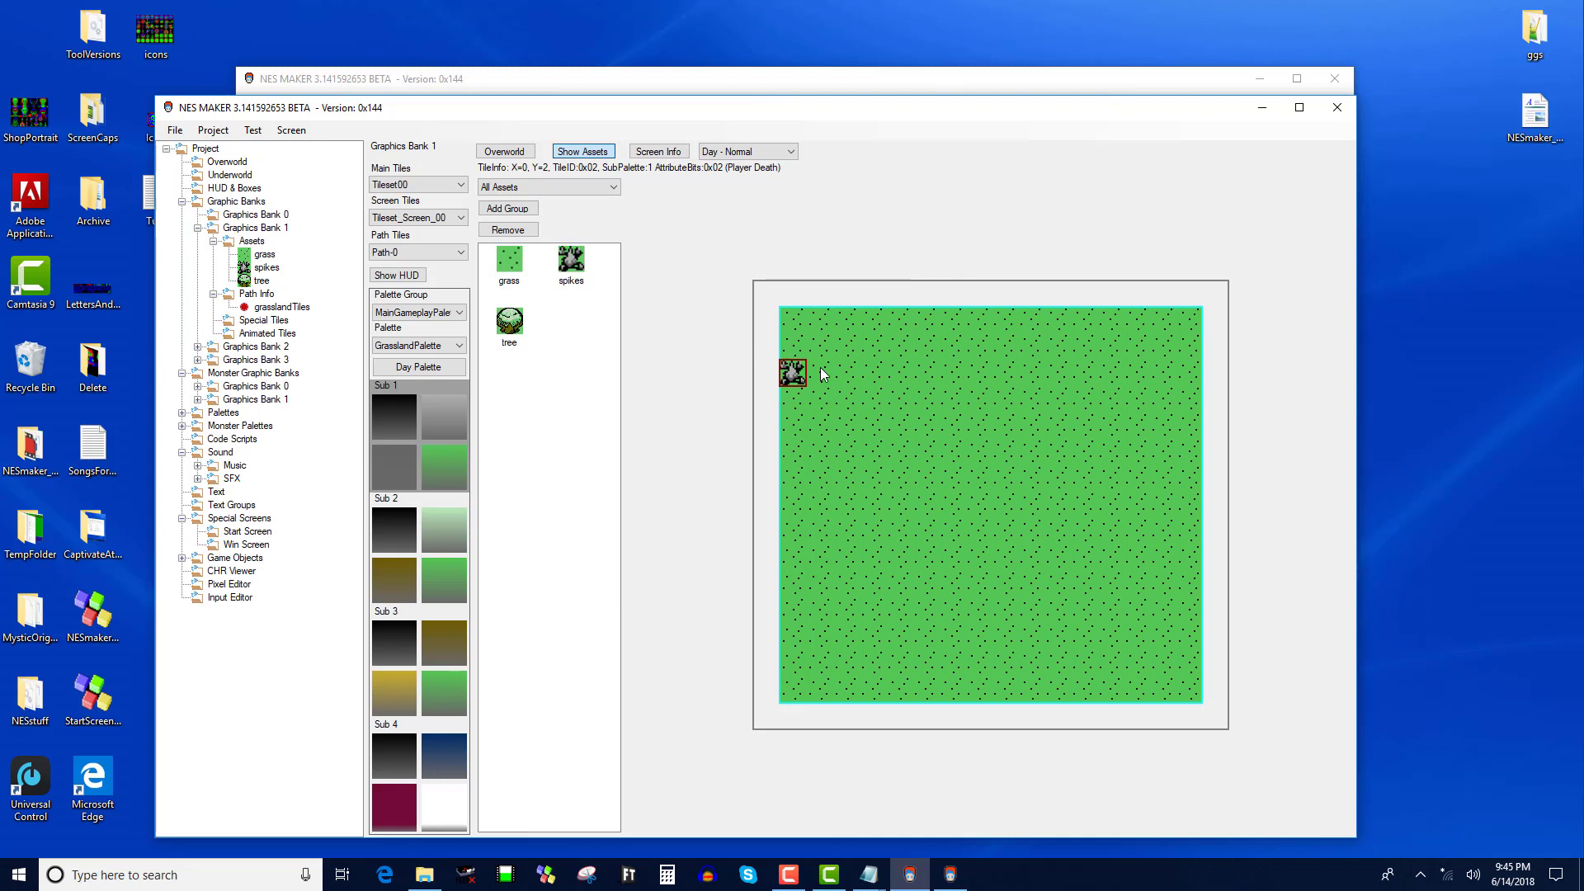
click(515, 342)
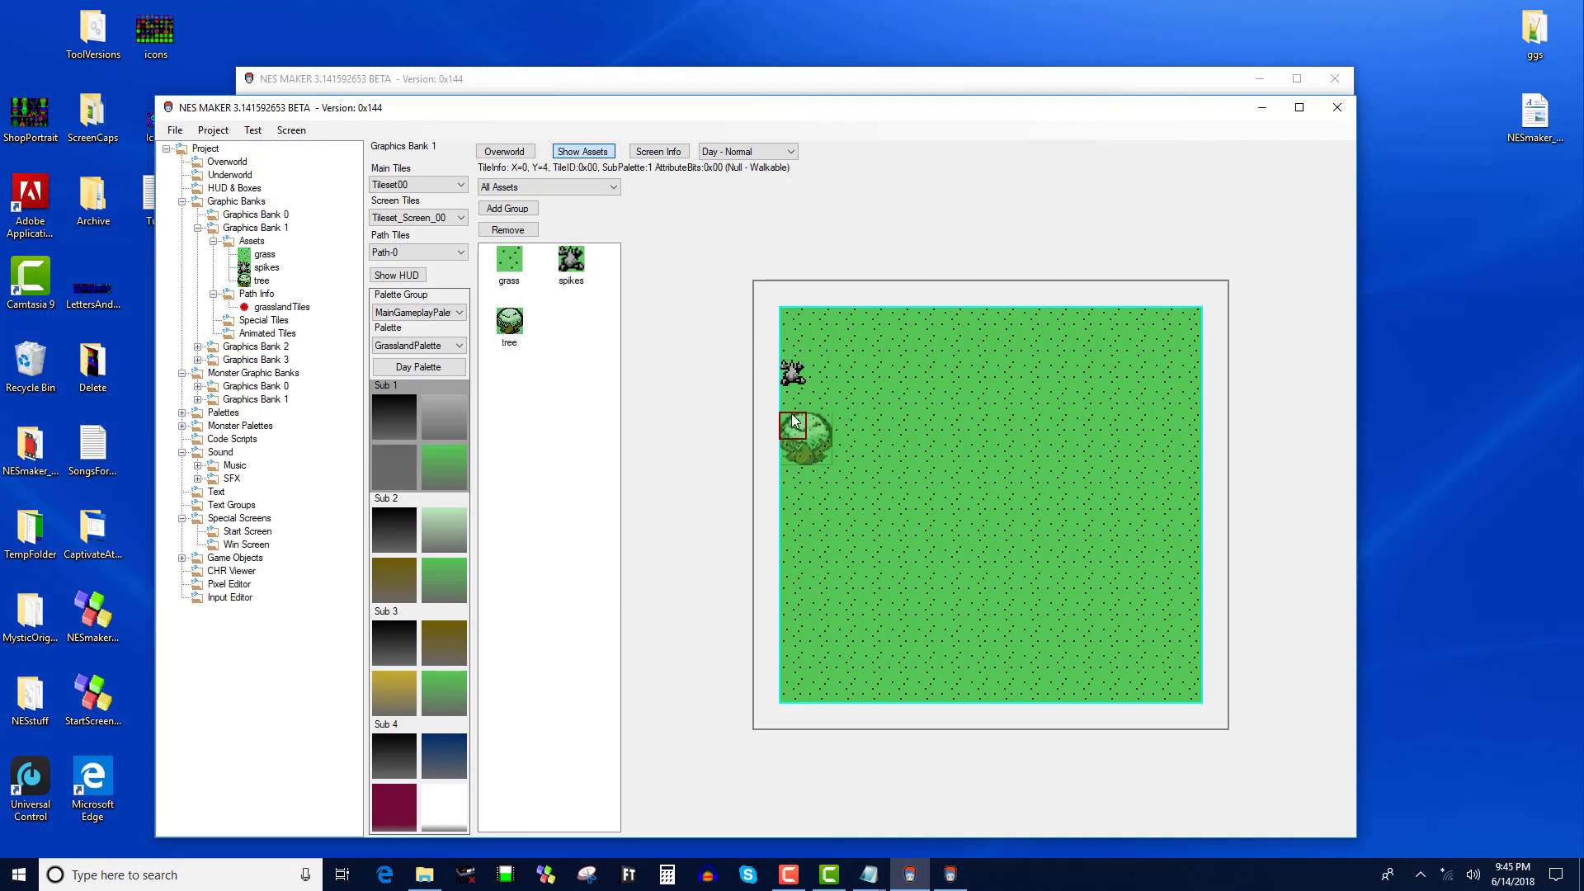
click(513, 330)
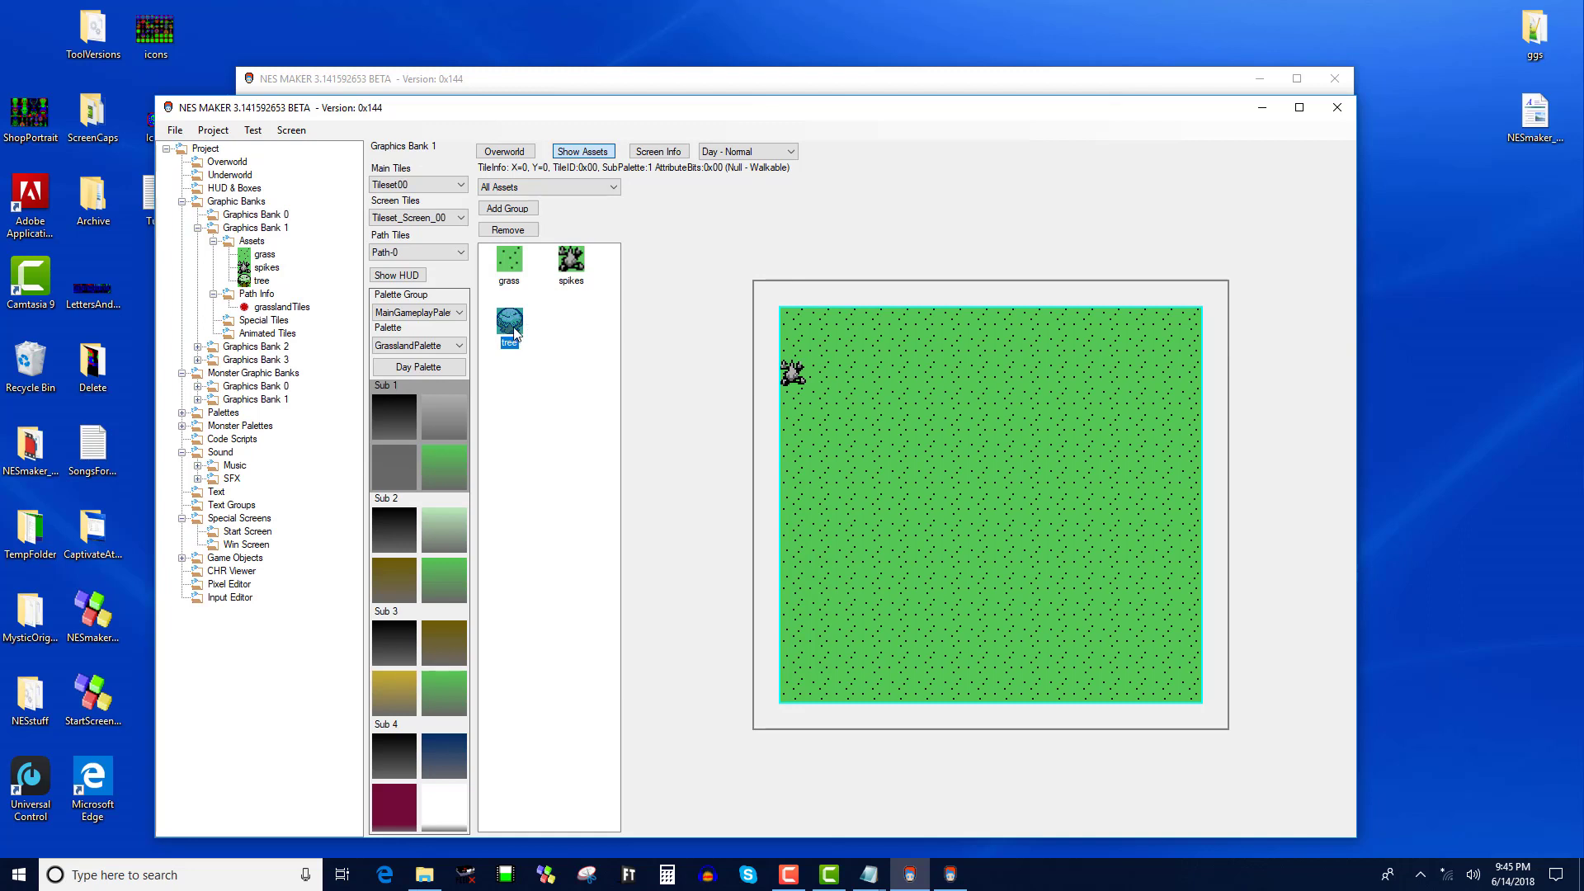
click(794, 406)
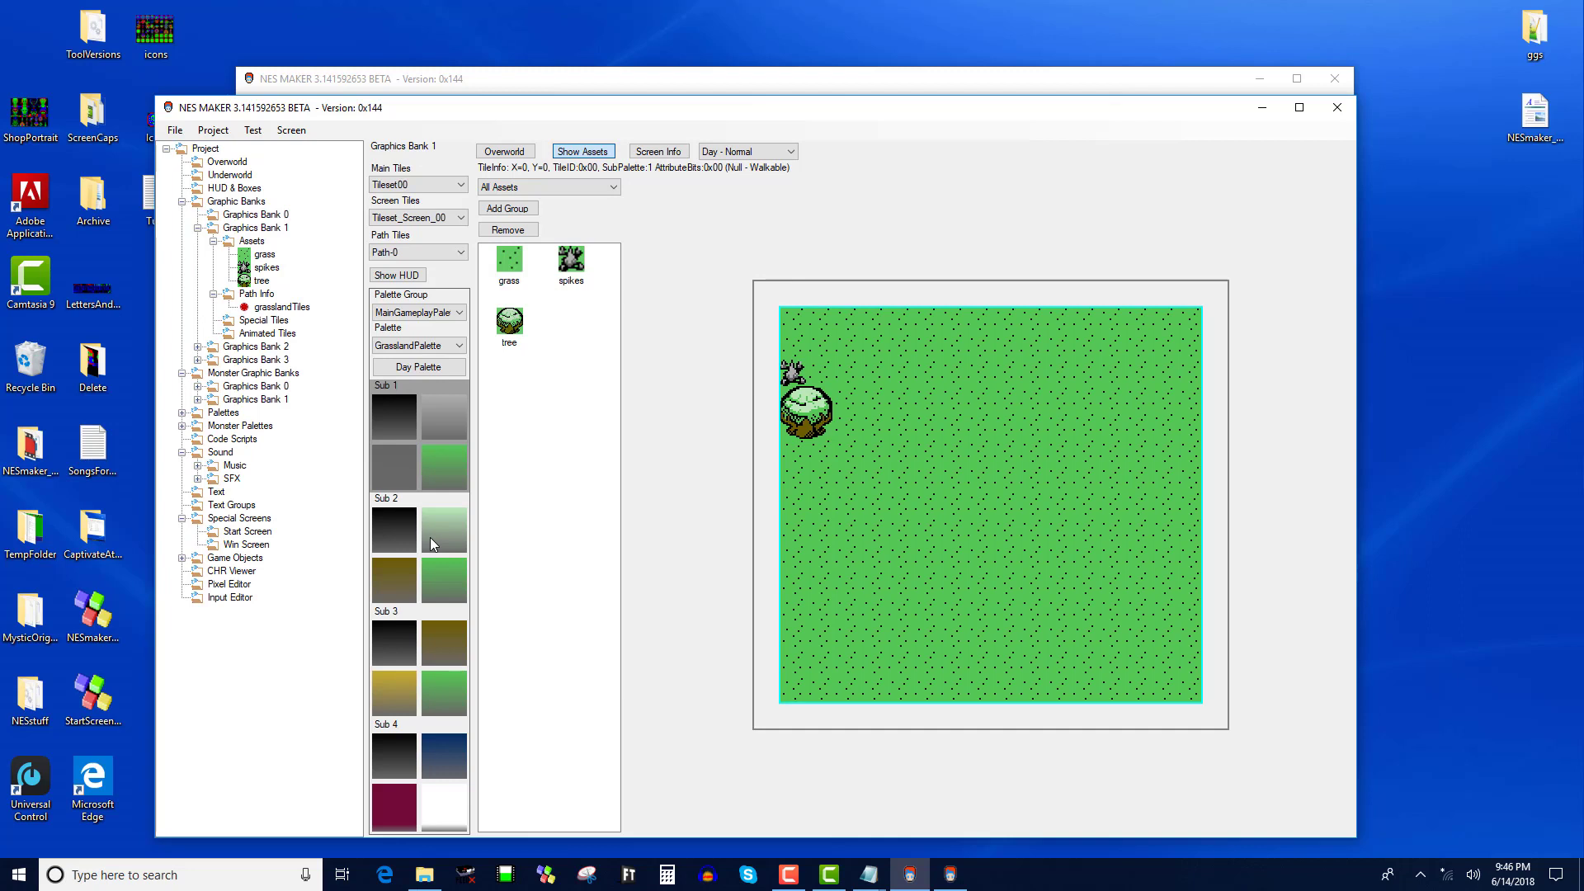
click(575, 258)
click(848, 429)
click(845, 431)
Place seven more trees side by side after the first one so the tree row spans the full map width
click(509, 322)
click(846, 400)
click(898, 399)
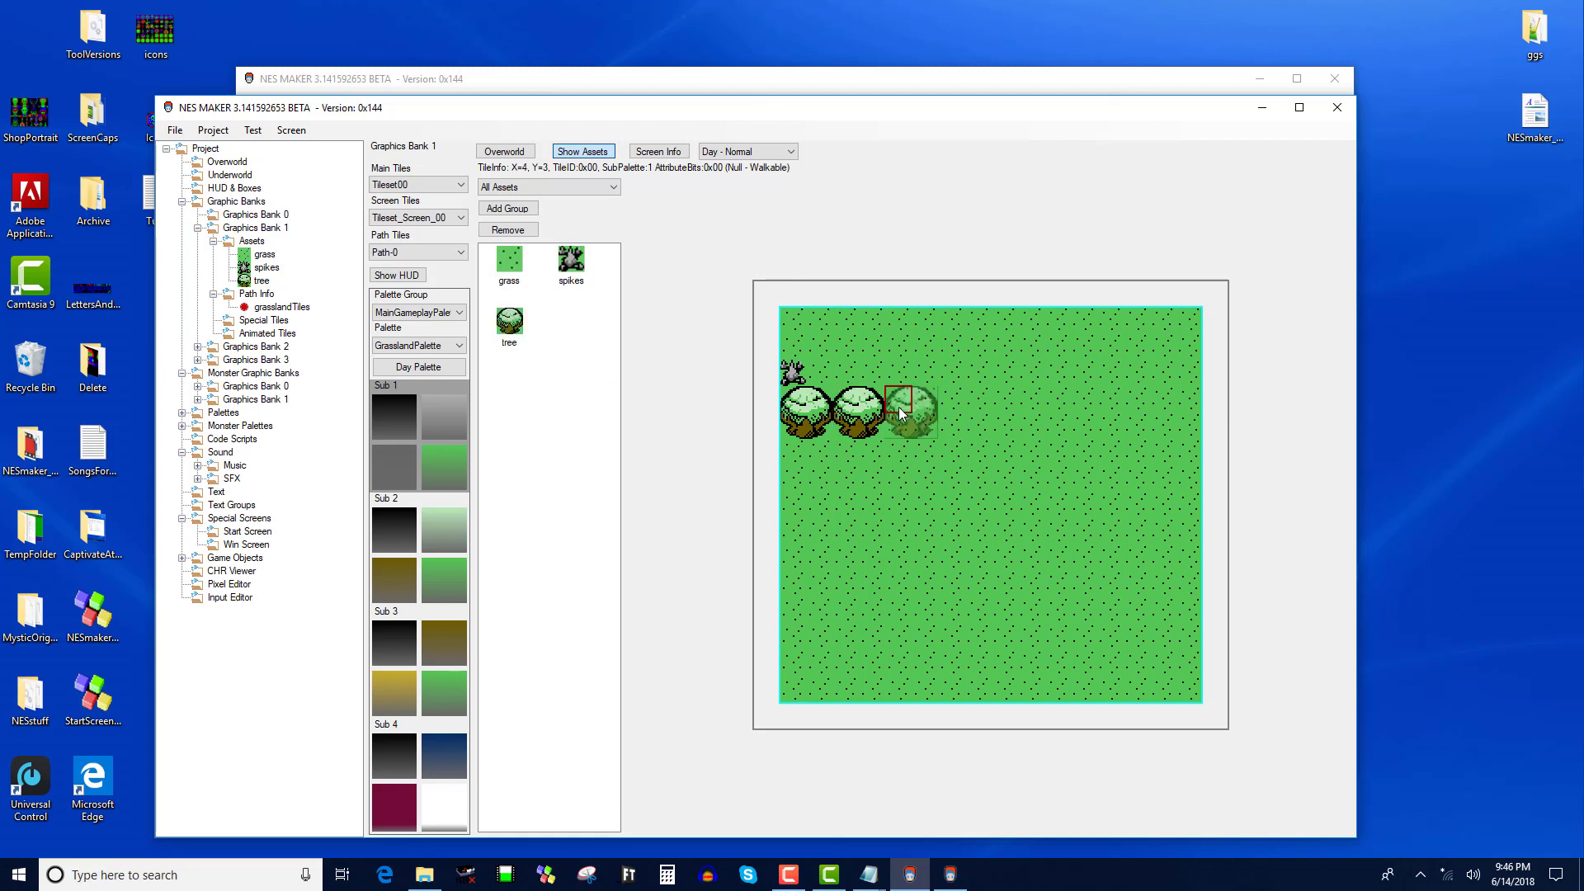
click(957, 404)
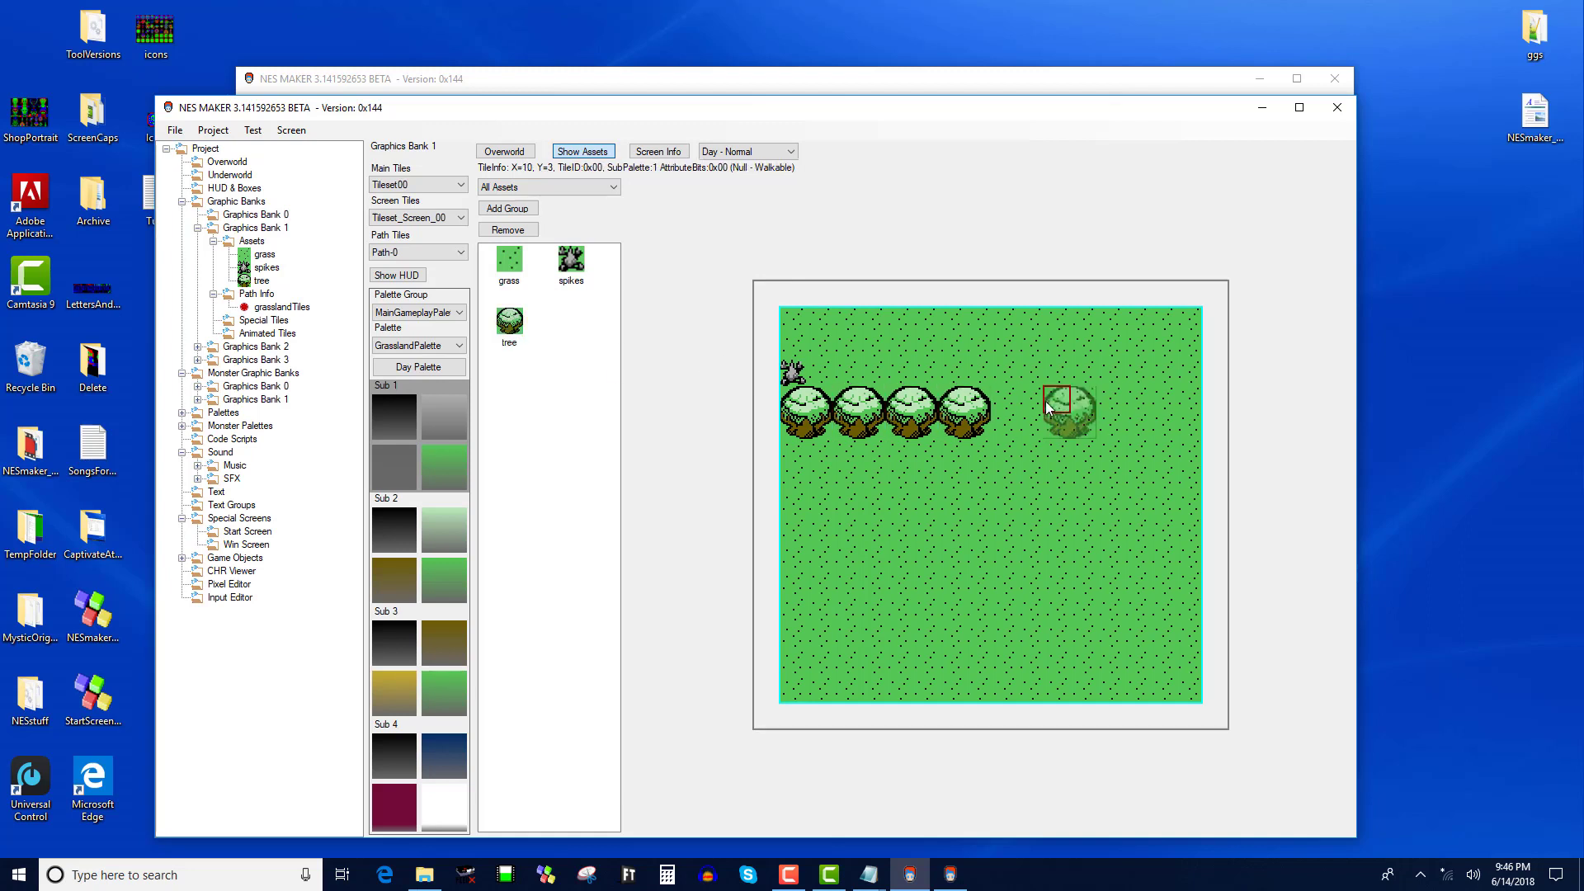
click(1014, 404)
click(1067, 404)
click(1121, 404)
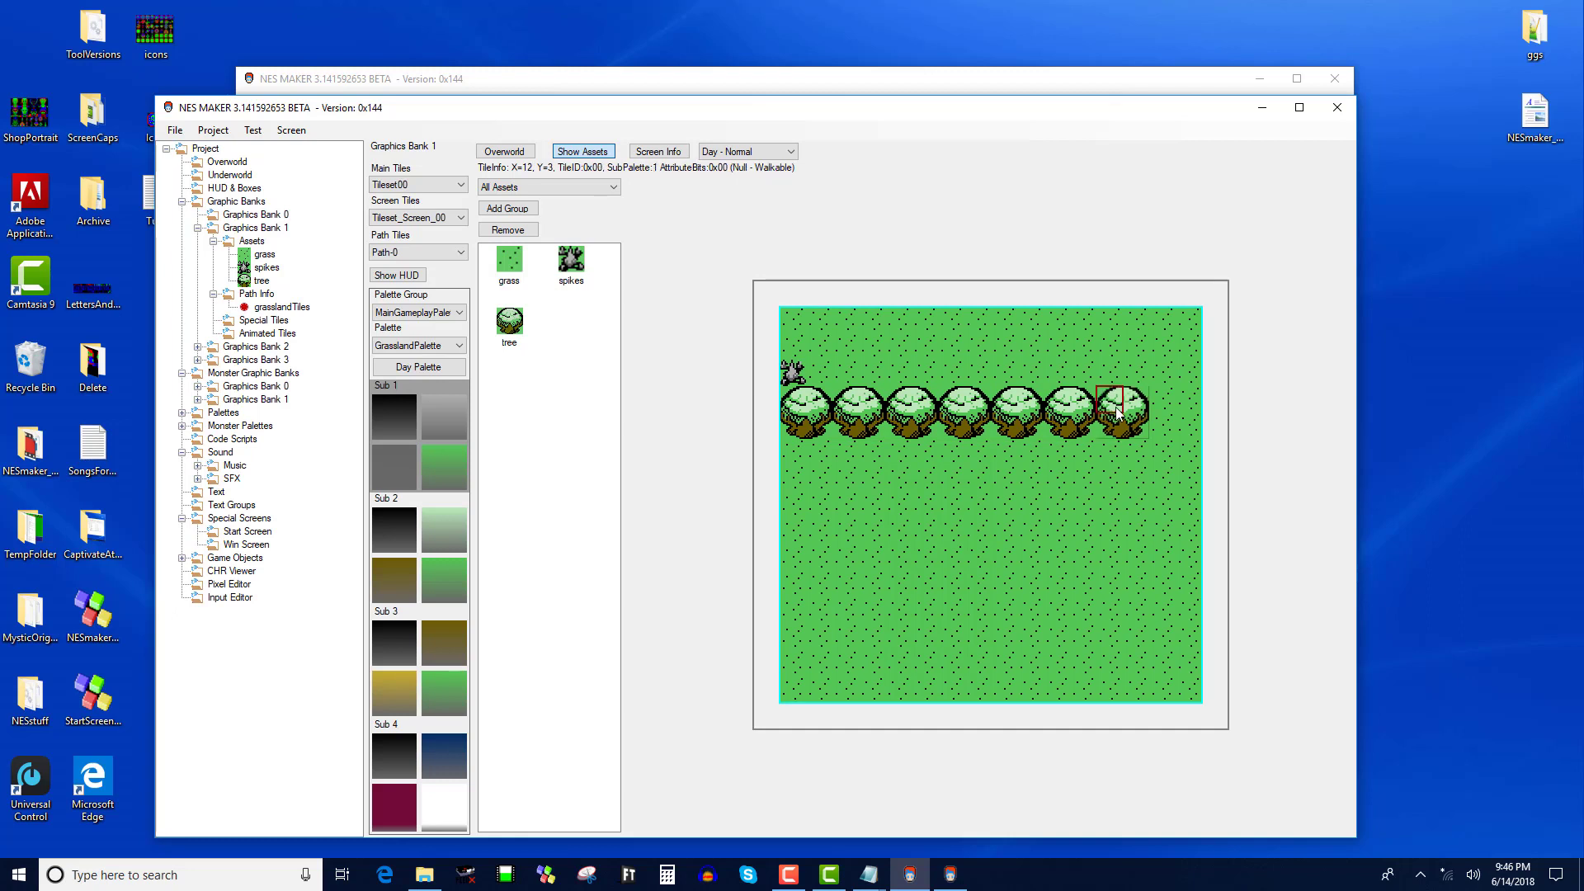
click(1159, 410)
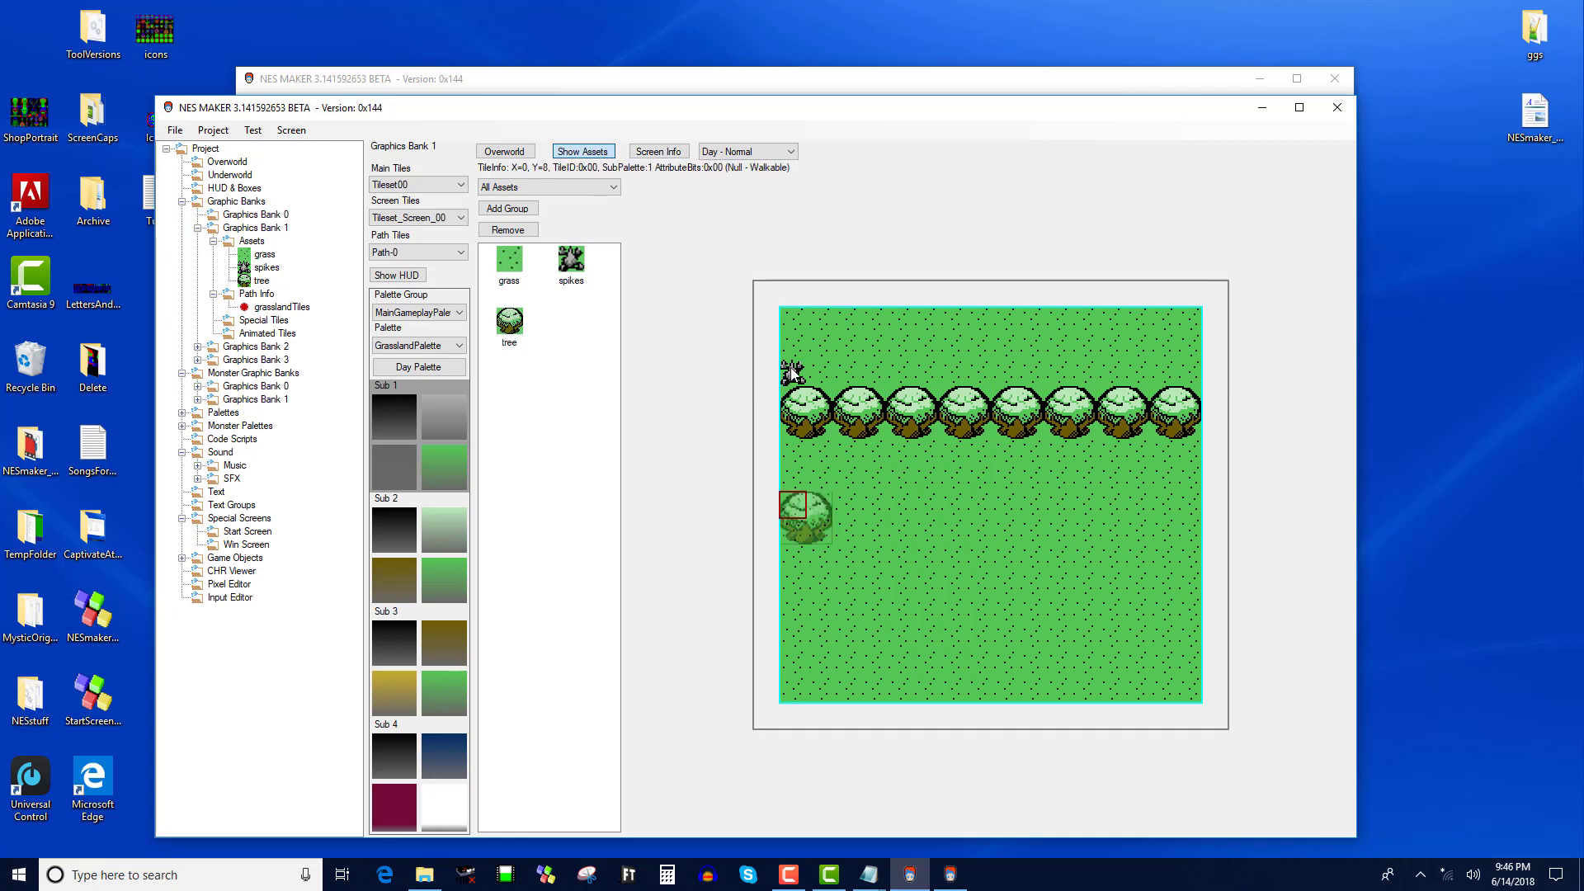
Deselect the tree asset and erase the single spikes tile above the first tree in the row
right_click(903, 484)
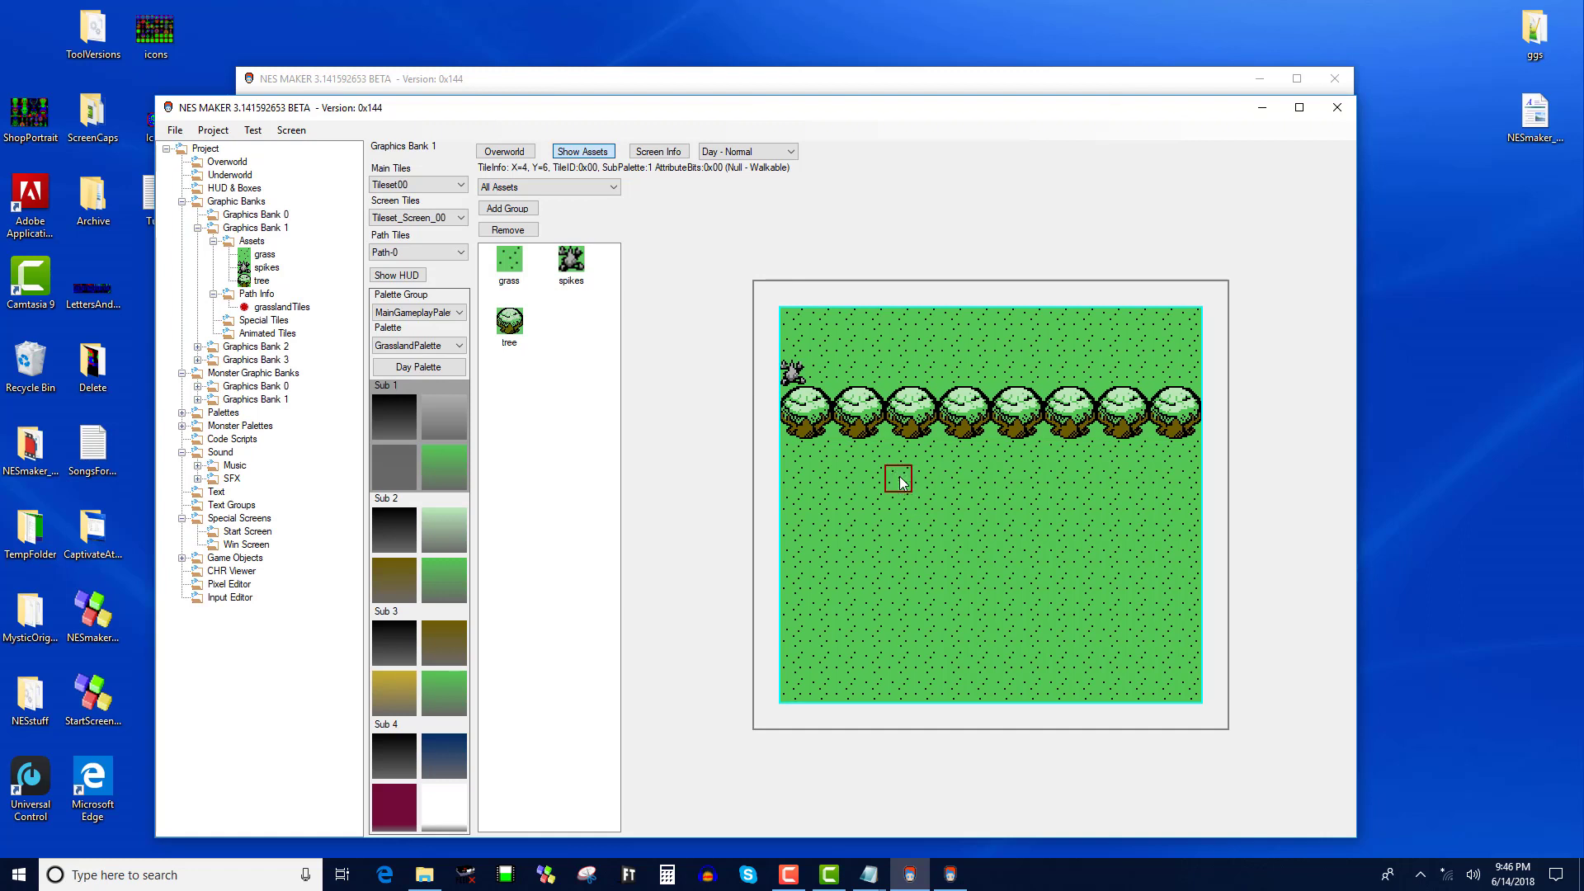
right_click(797, 373)
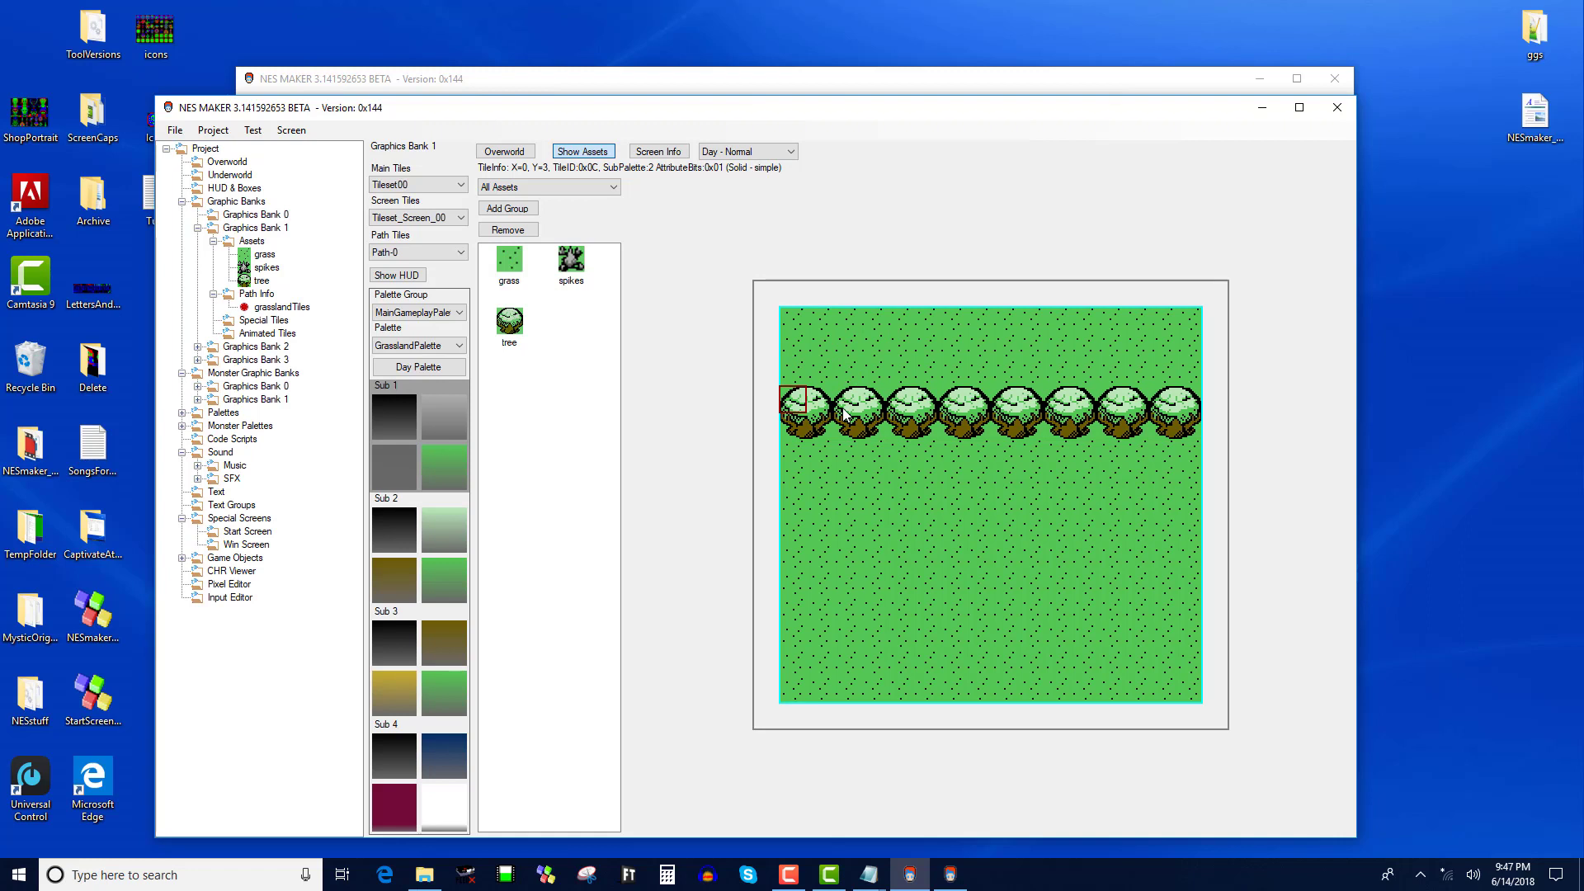
Place three trees in each lower corner of the map, two along the bottom edge and one above the corner tree
click(510, 324)
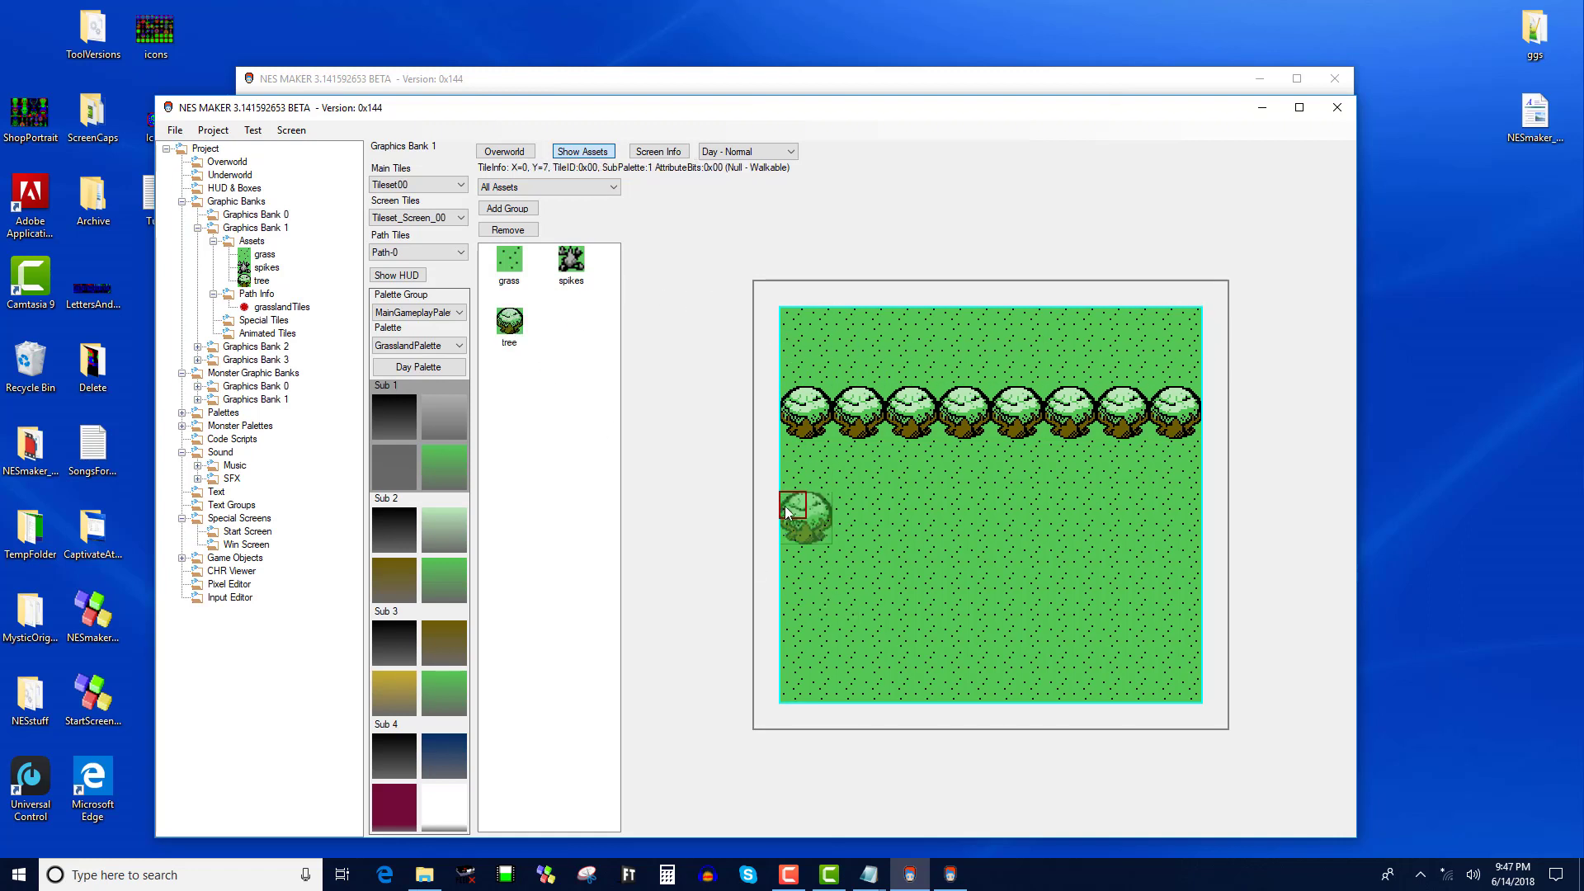
click(794, 670)
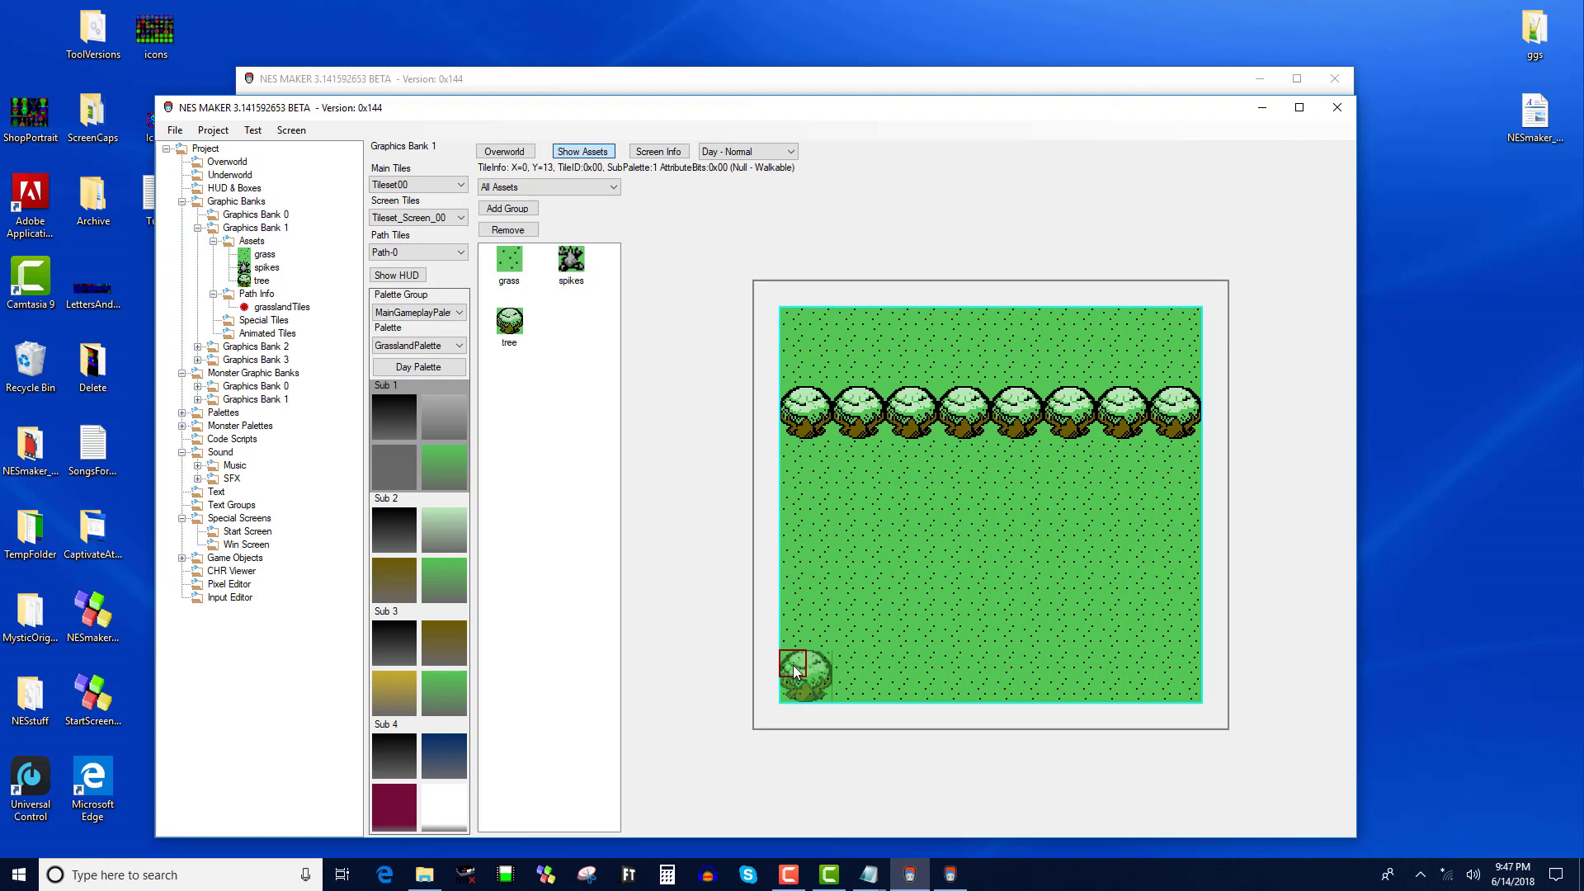
click(846, 670)
click(797, 624)
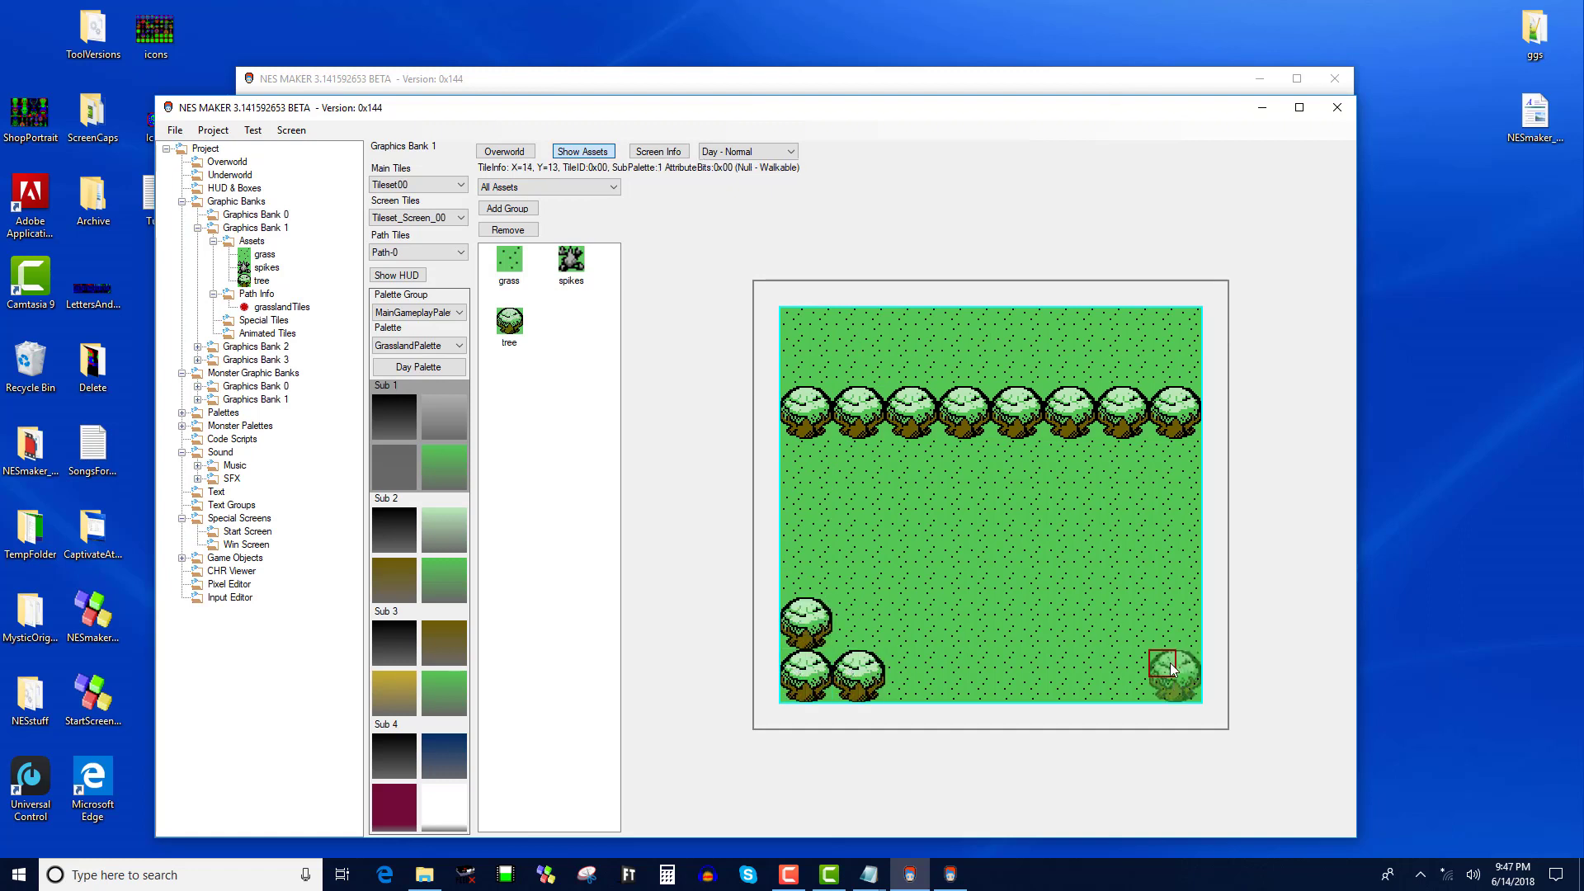
click(1176, 675)
click(1124, 675)
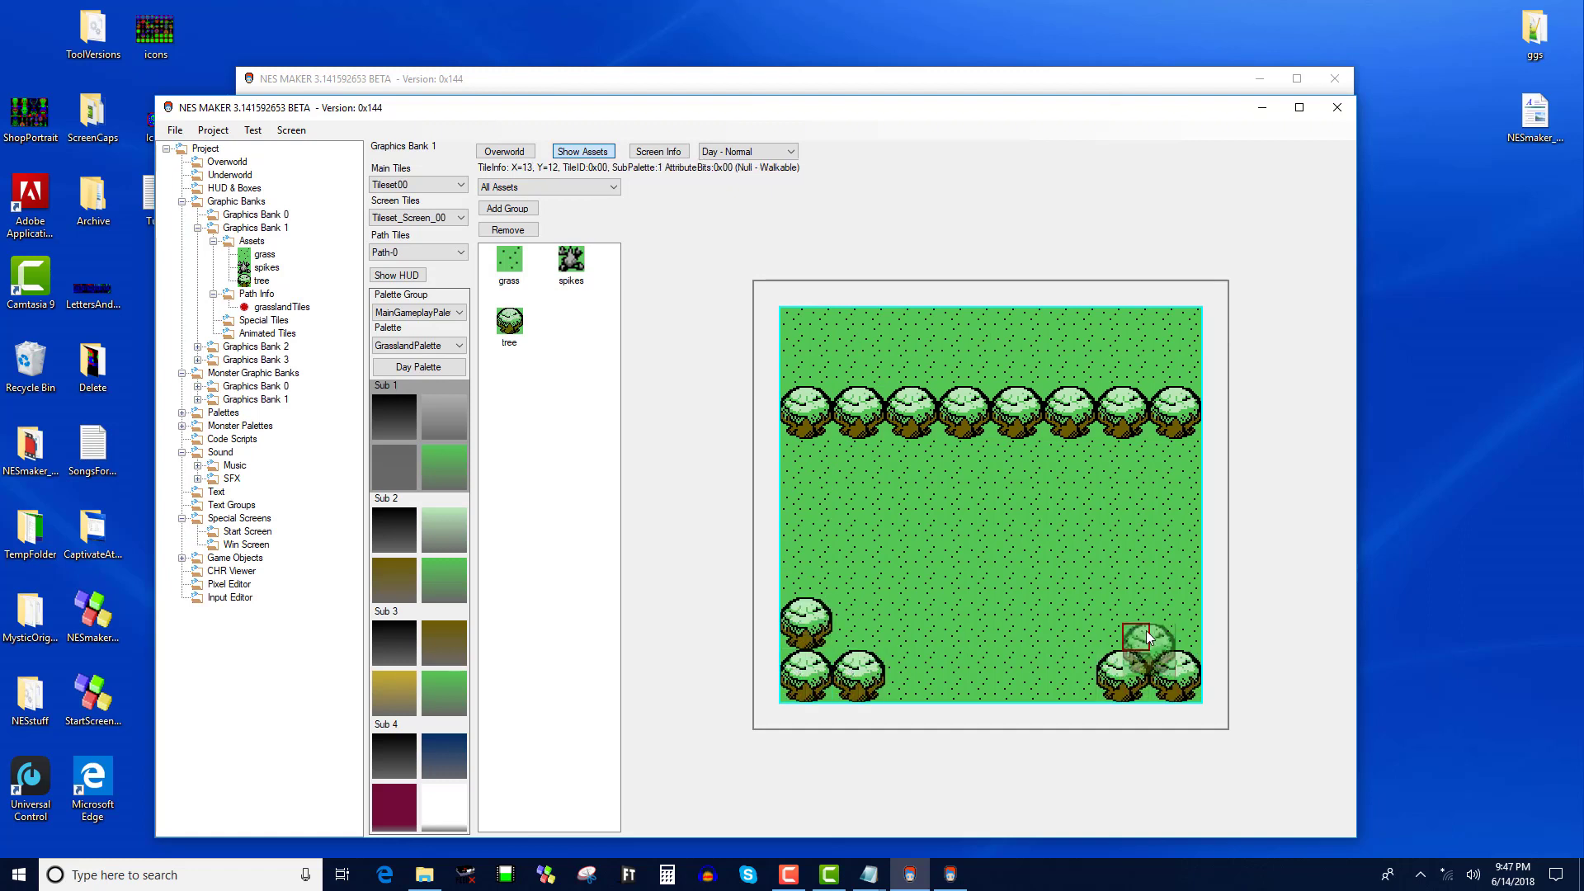
click(1160, 623)
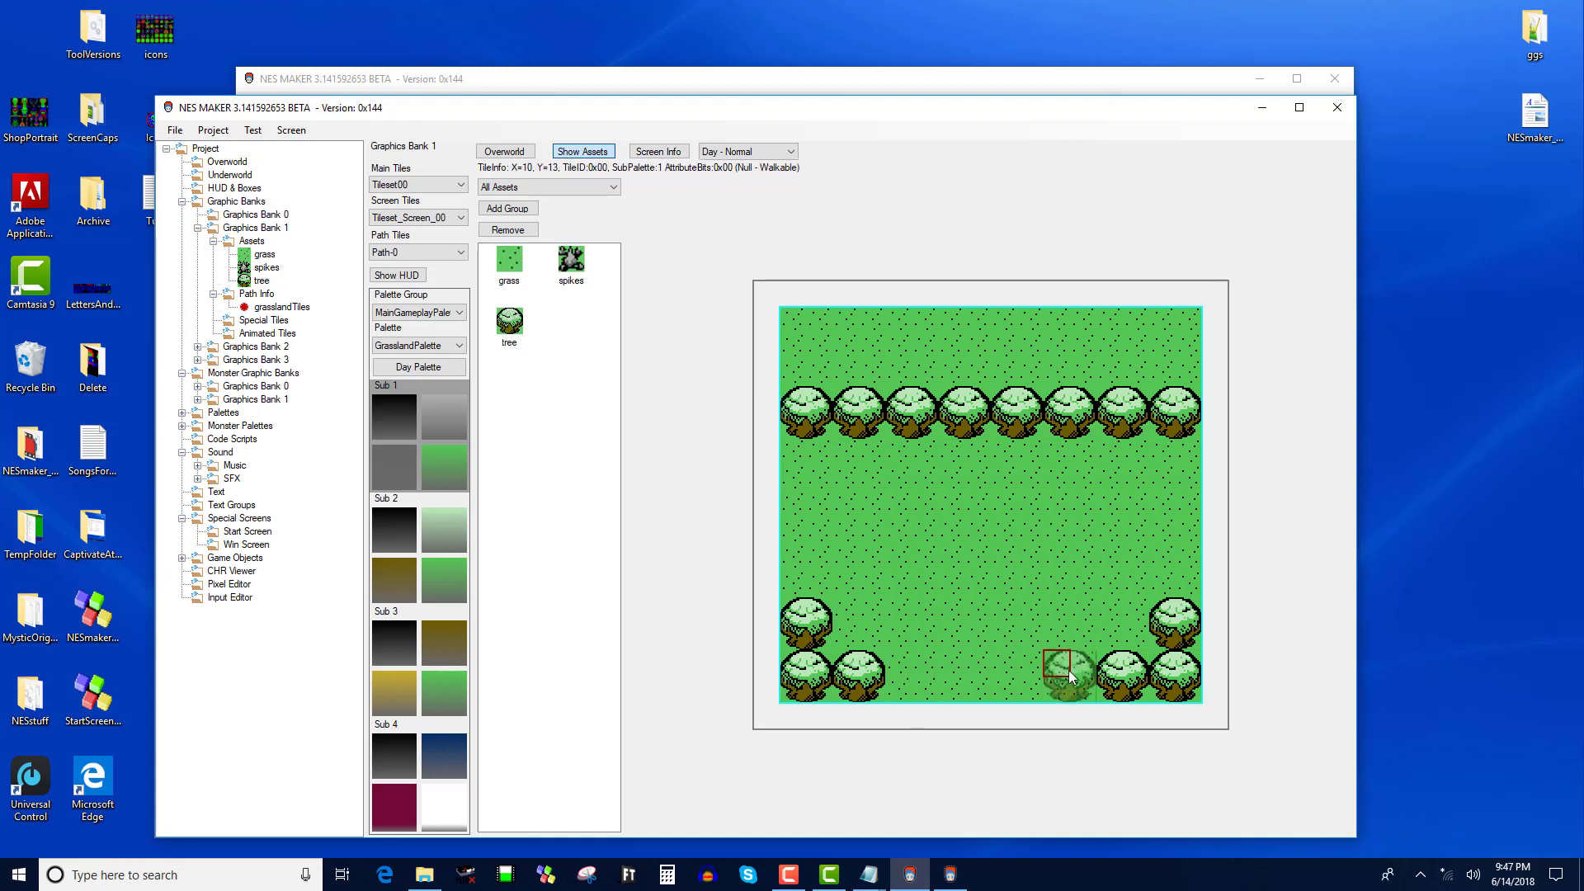
Add partly cut-off trees beside both corner groups on the map's bottom edge and above them on both side edges
click(1068, 700)
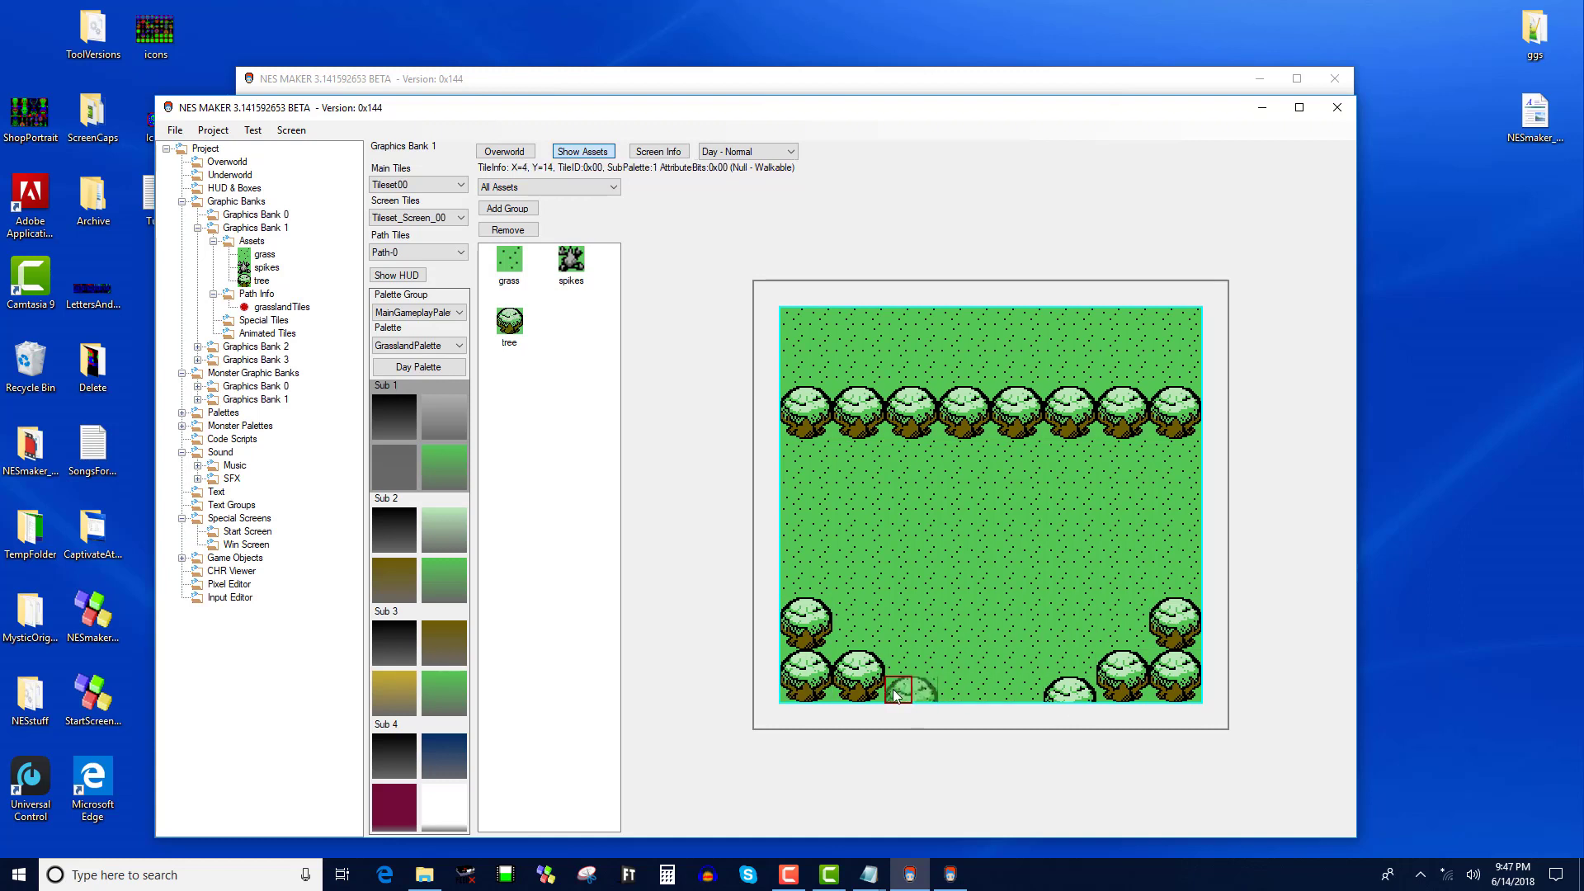
click(890, 666)
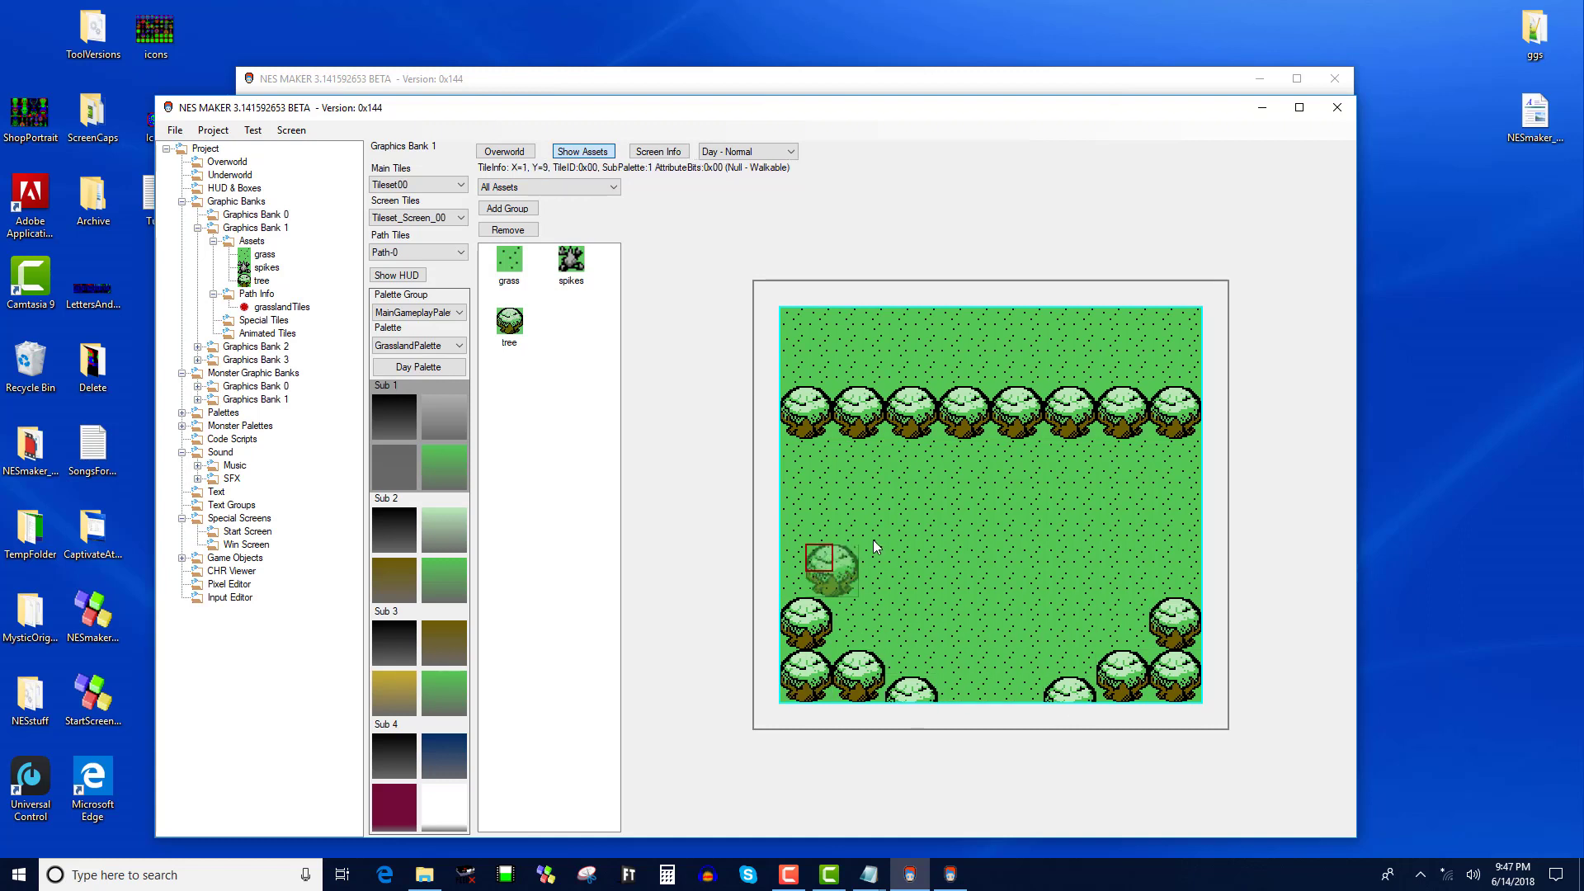
click(1197, 567)
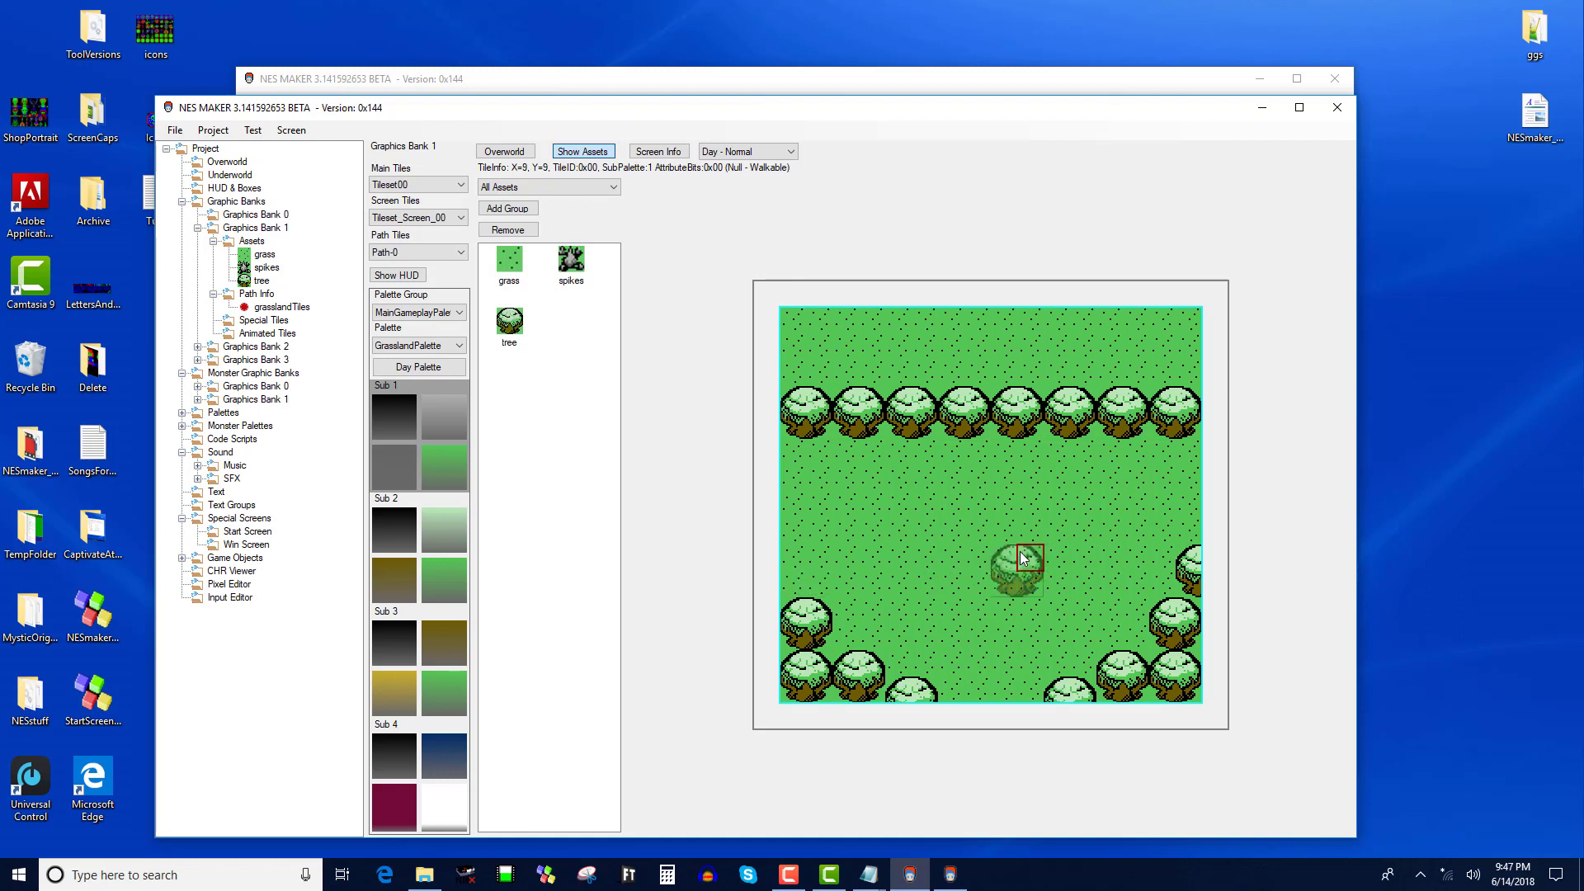
click(798, 566)
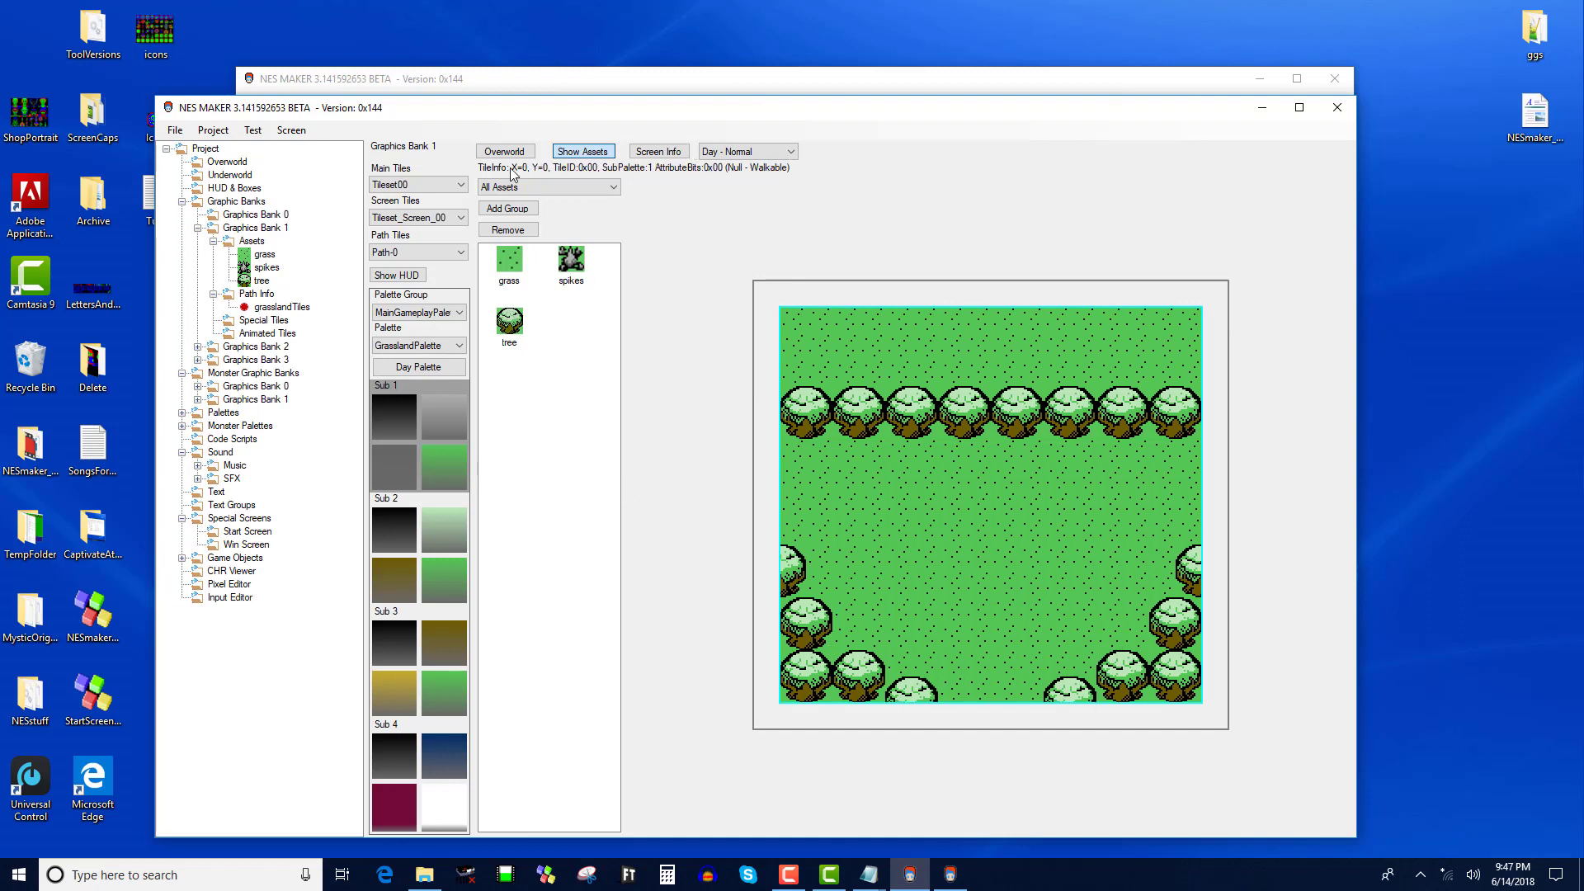
Place five spikes tiles diagonally along the inner side of the lower-left tree group
click(573, 262)
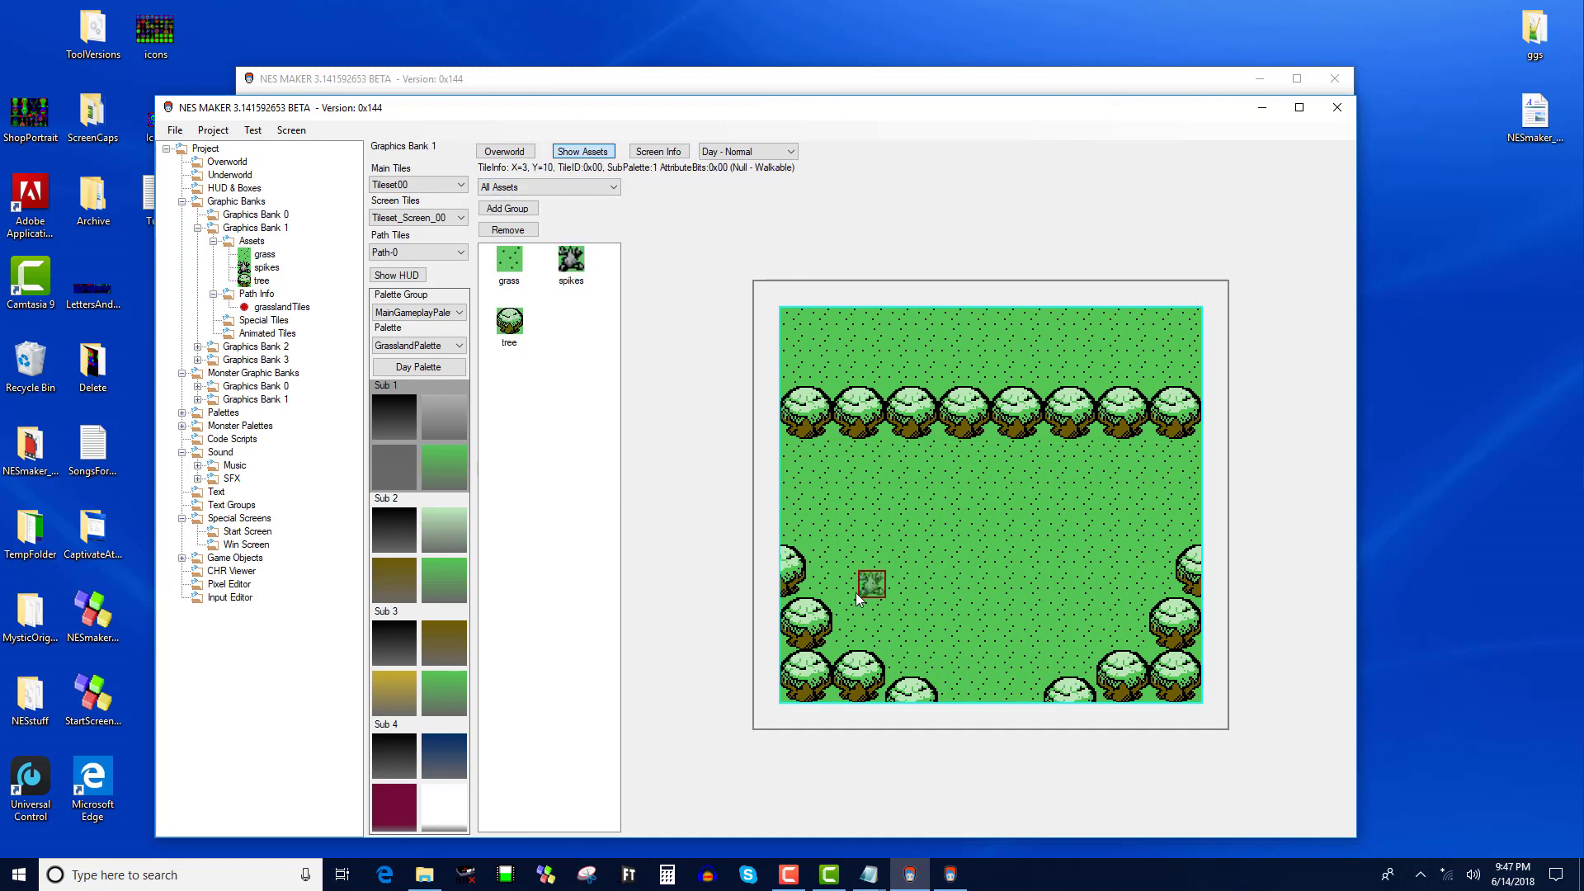
click(824, 589)
click(848, 614)
click(849, 641)
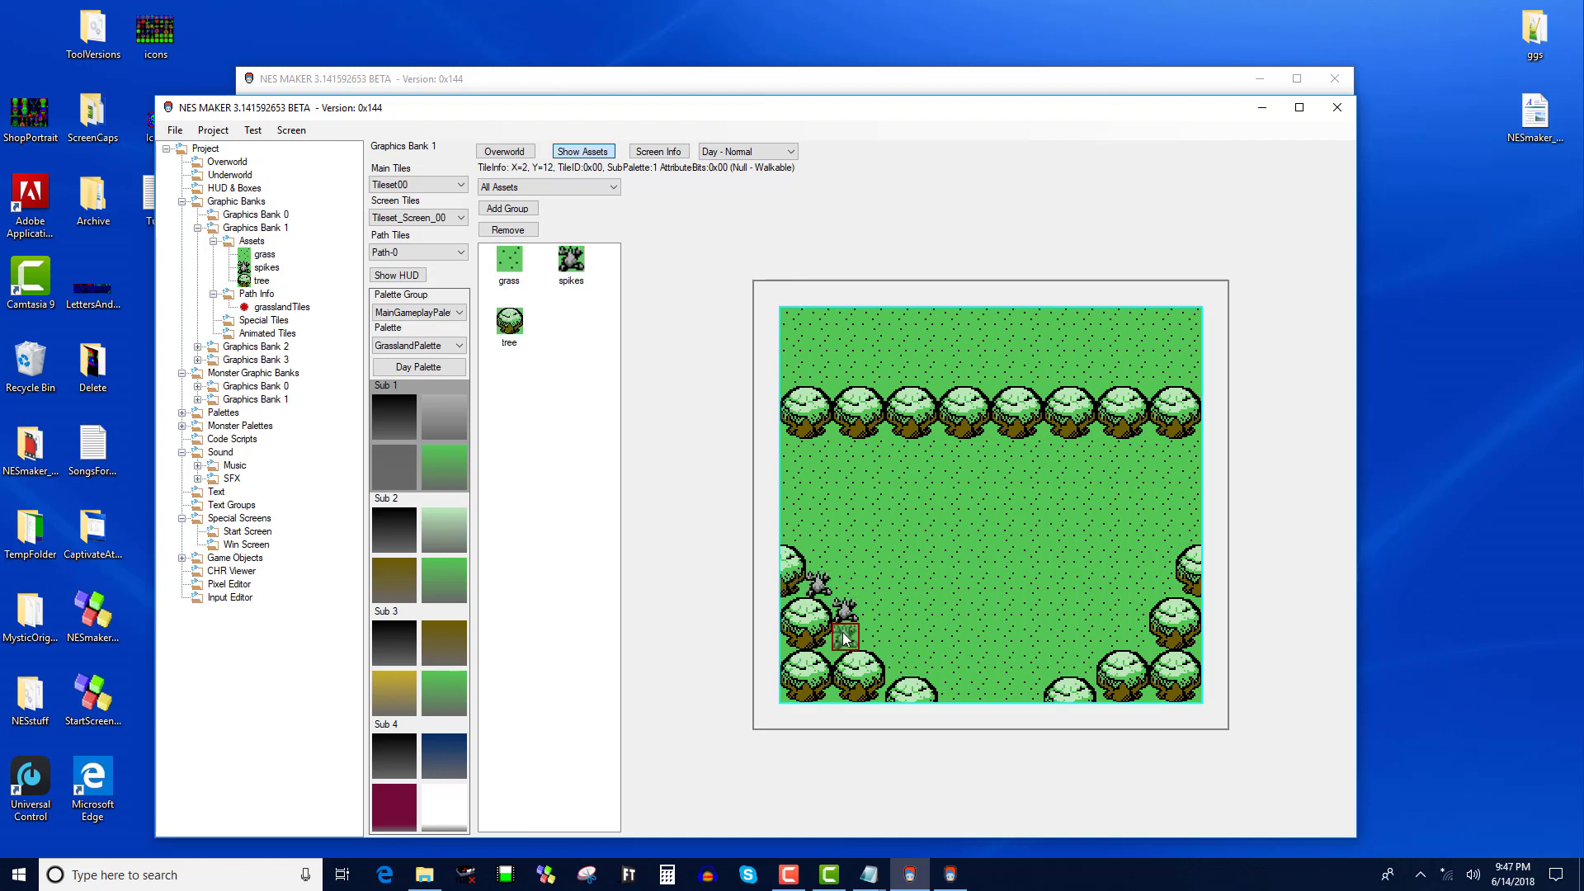
click(871, 638)
click(899, 666)
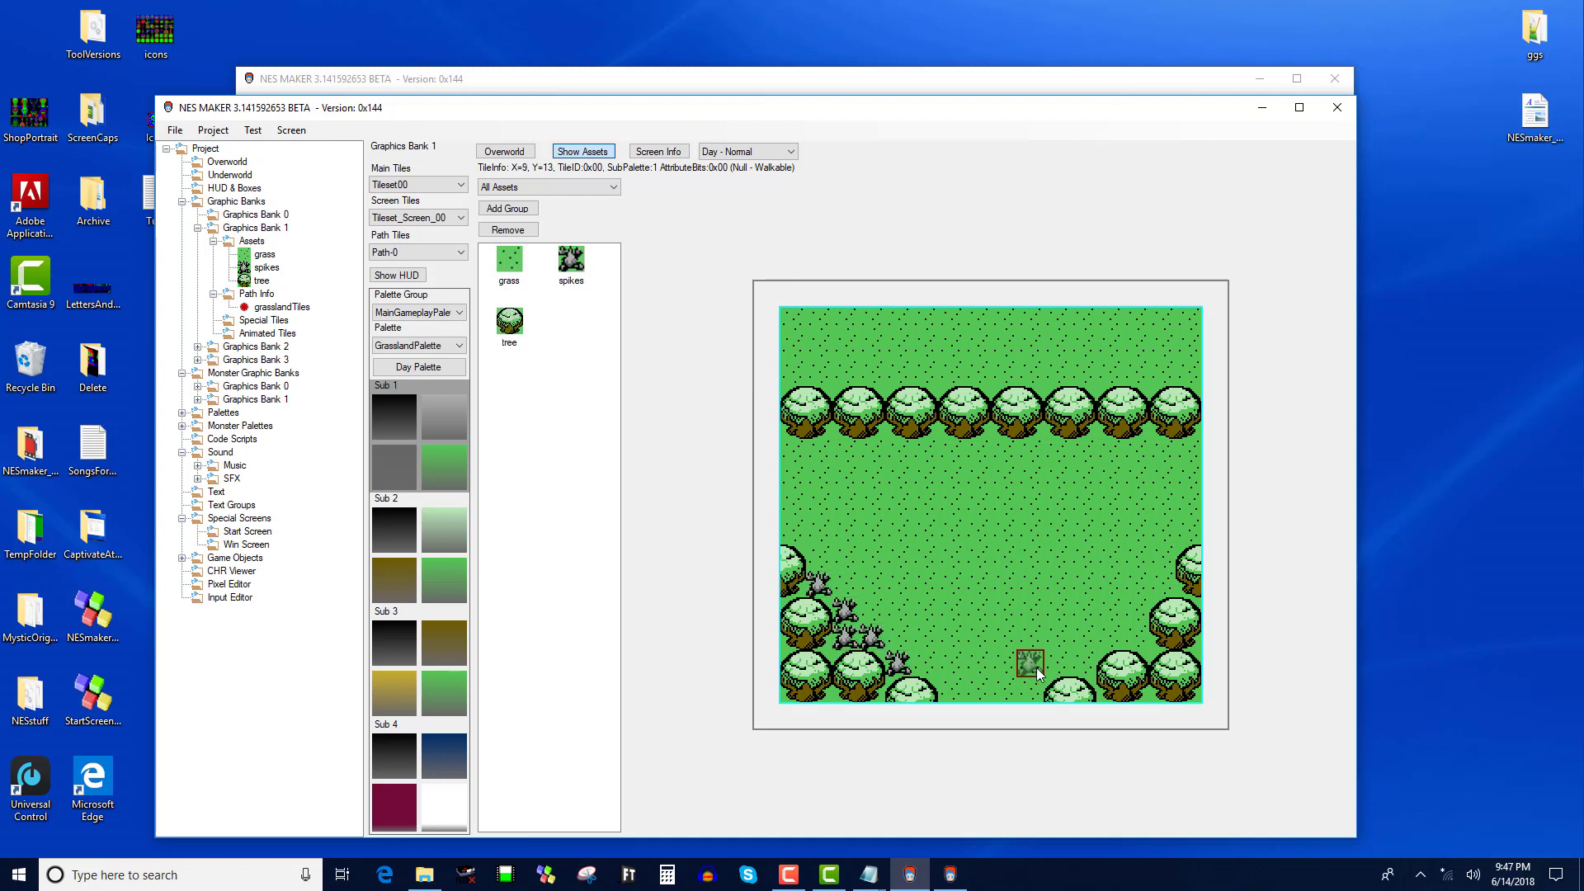
Place five mirrored spikes tiles diagonally along the inner side of the lower-right tree group
click(1084, 665)
click(1109, 640)
click(1136, 639)
click(1163, 586)
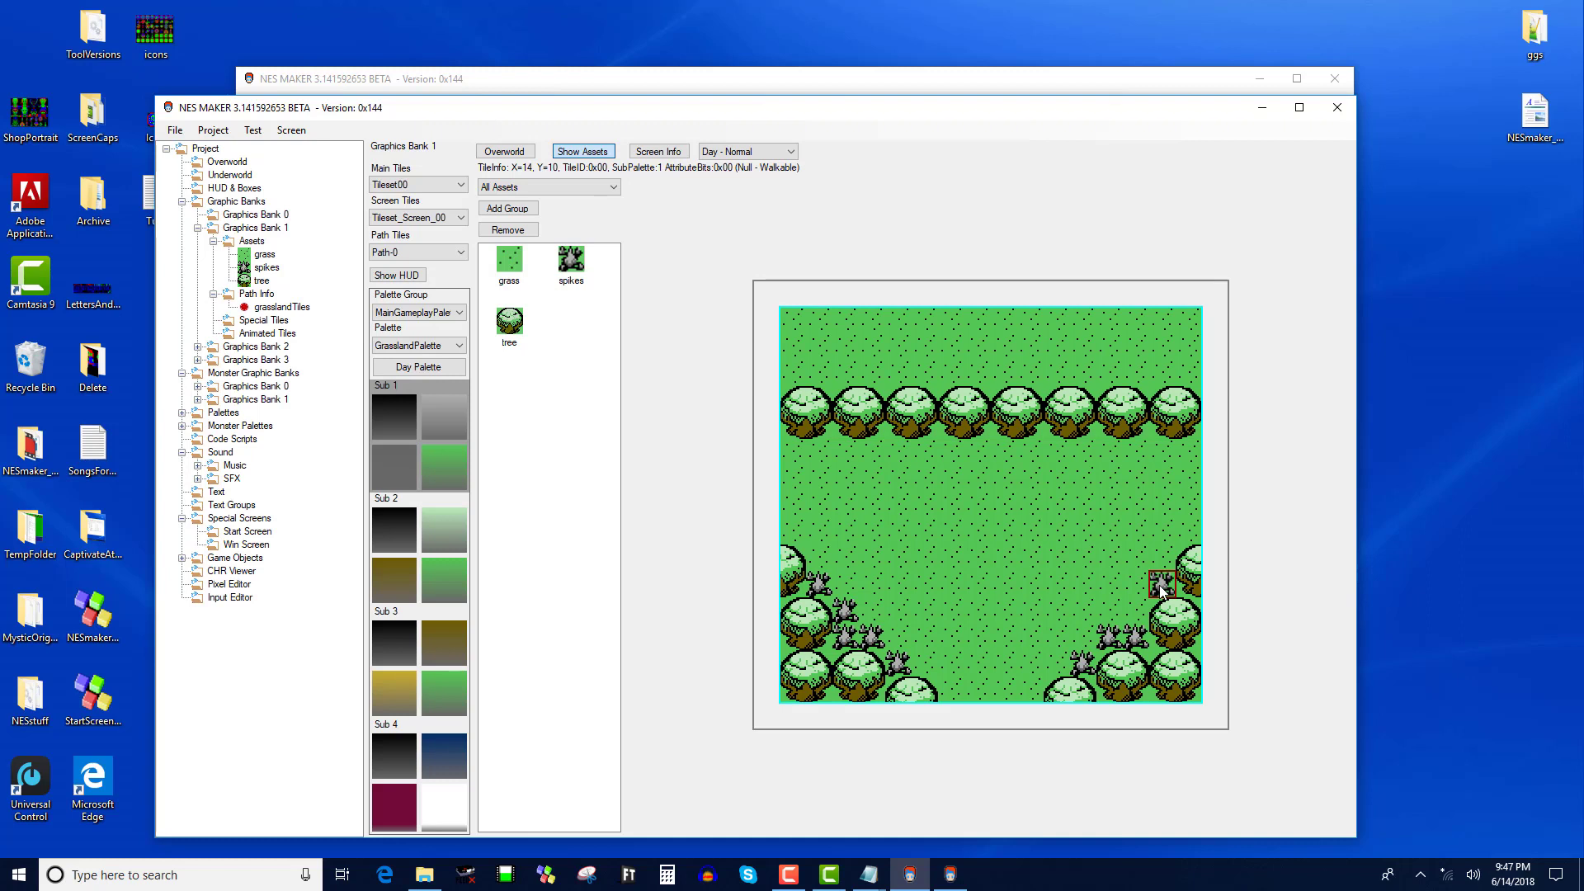
click(1138, 610)
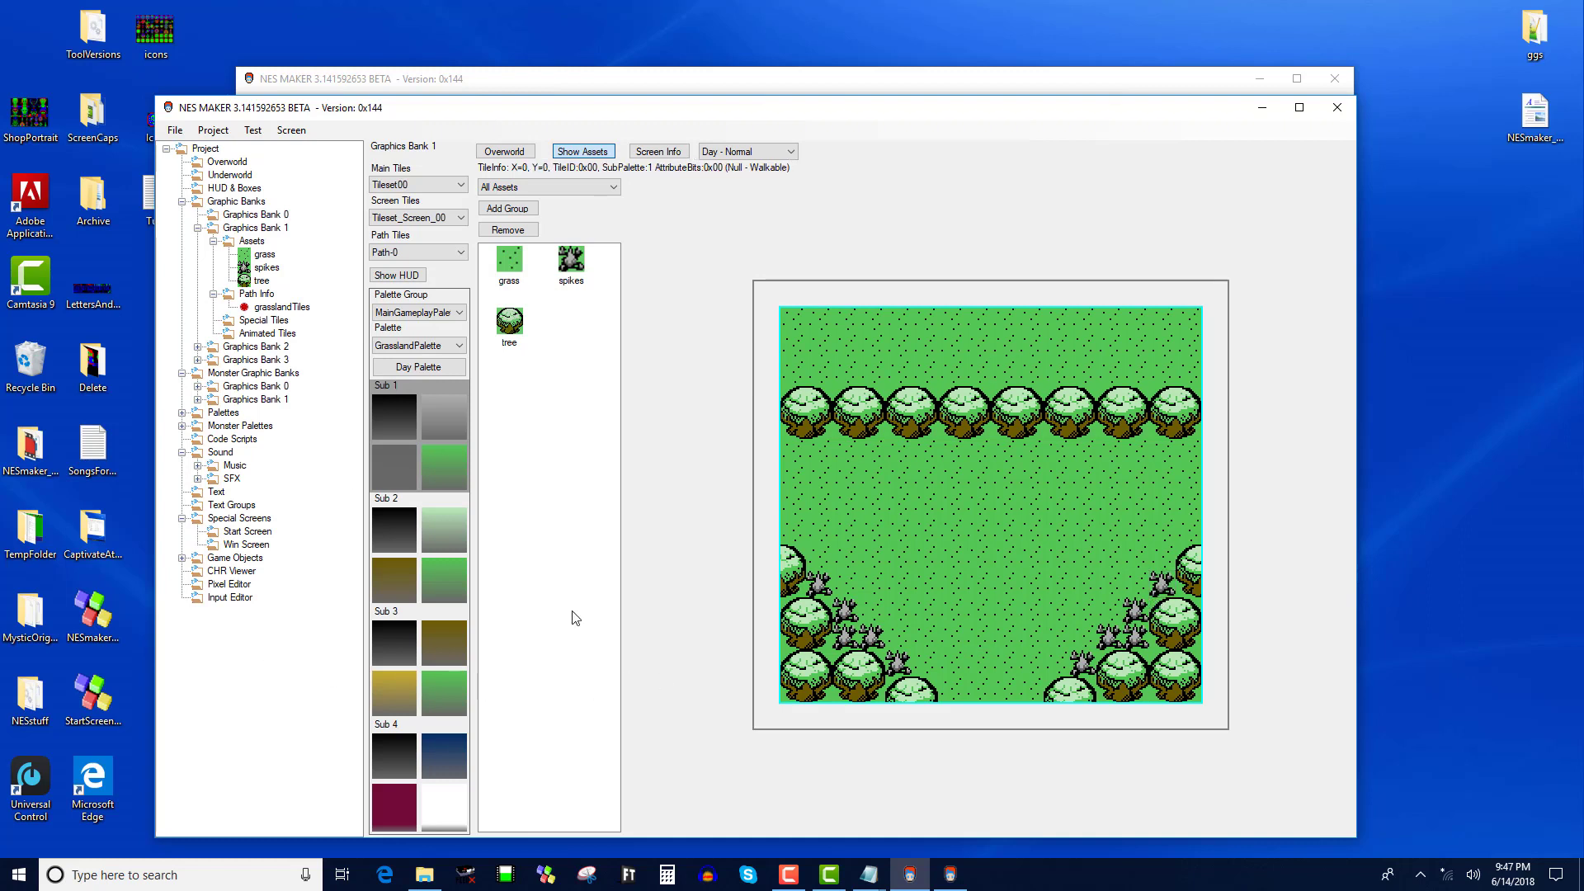
Place the player on the open grass at X=8, Y=7 in the middle of the map
right_click(1002, 500)
click(1053, 584)
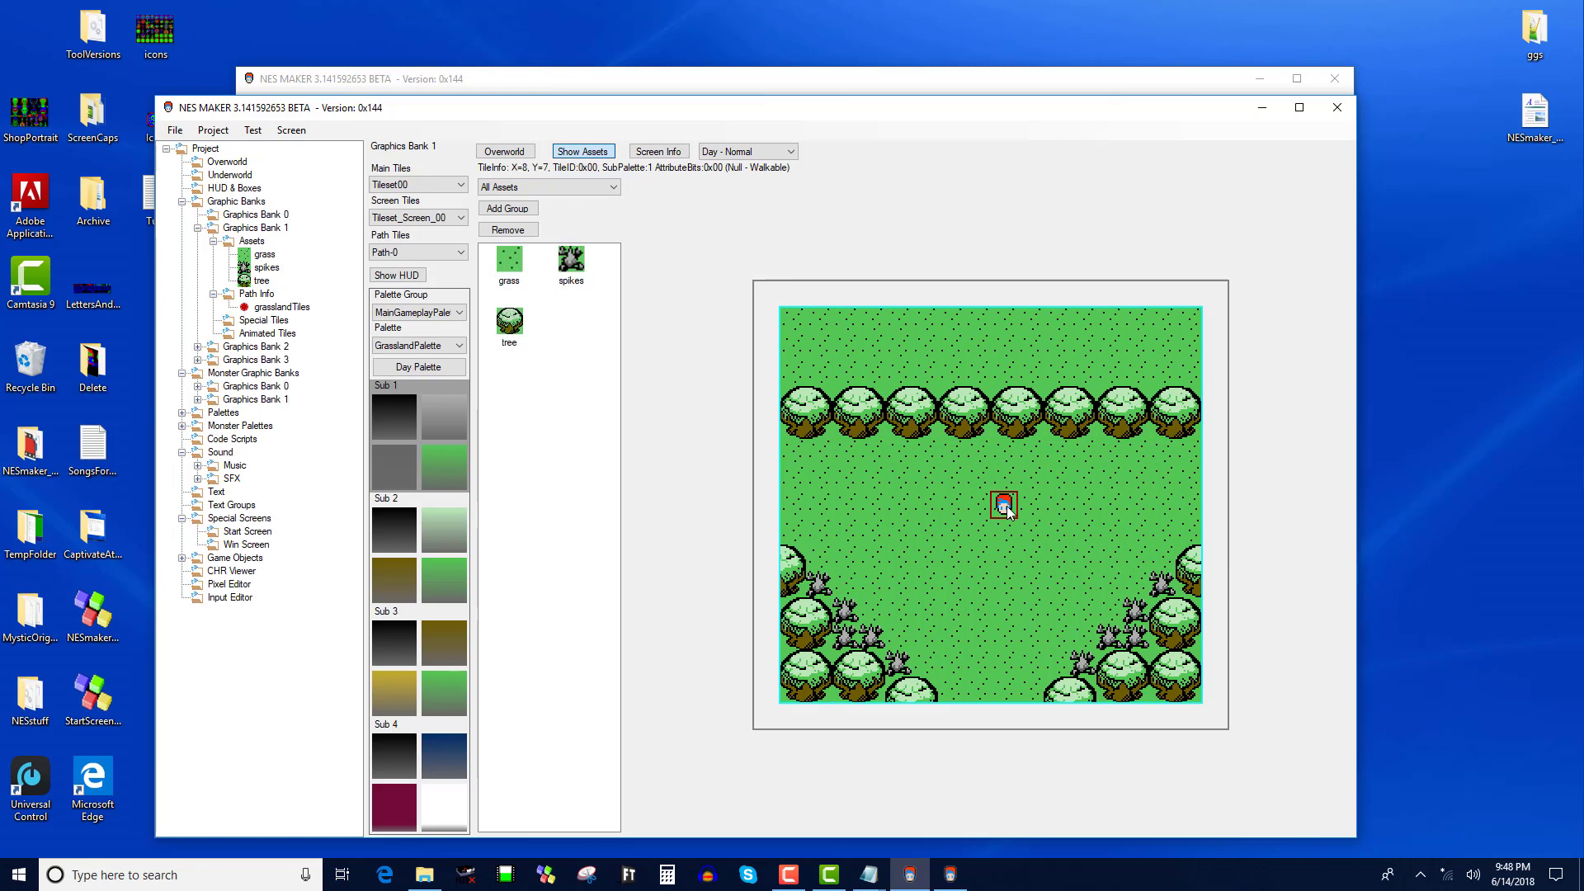
Set the screen's path group to grasslandTiles in its screen details
click(646, 153)
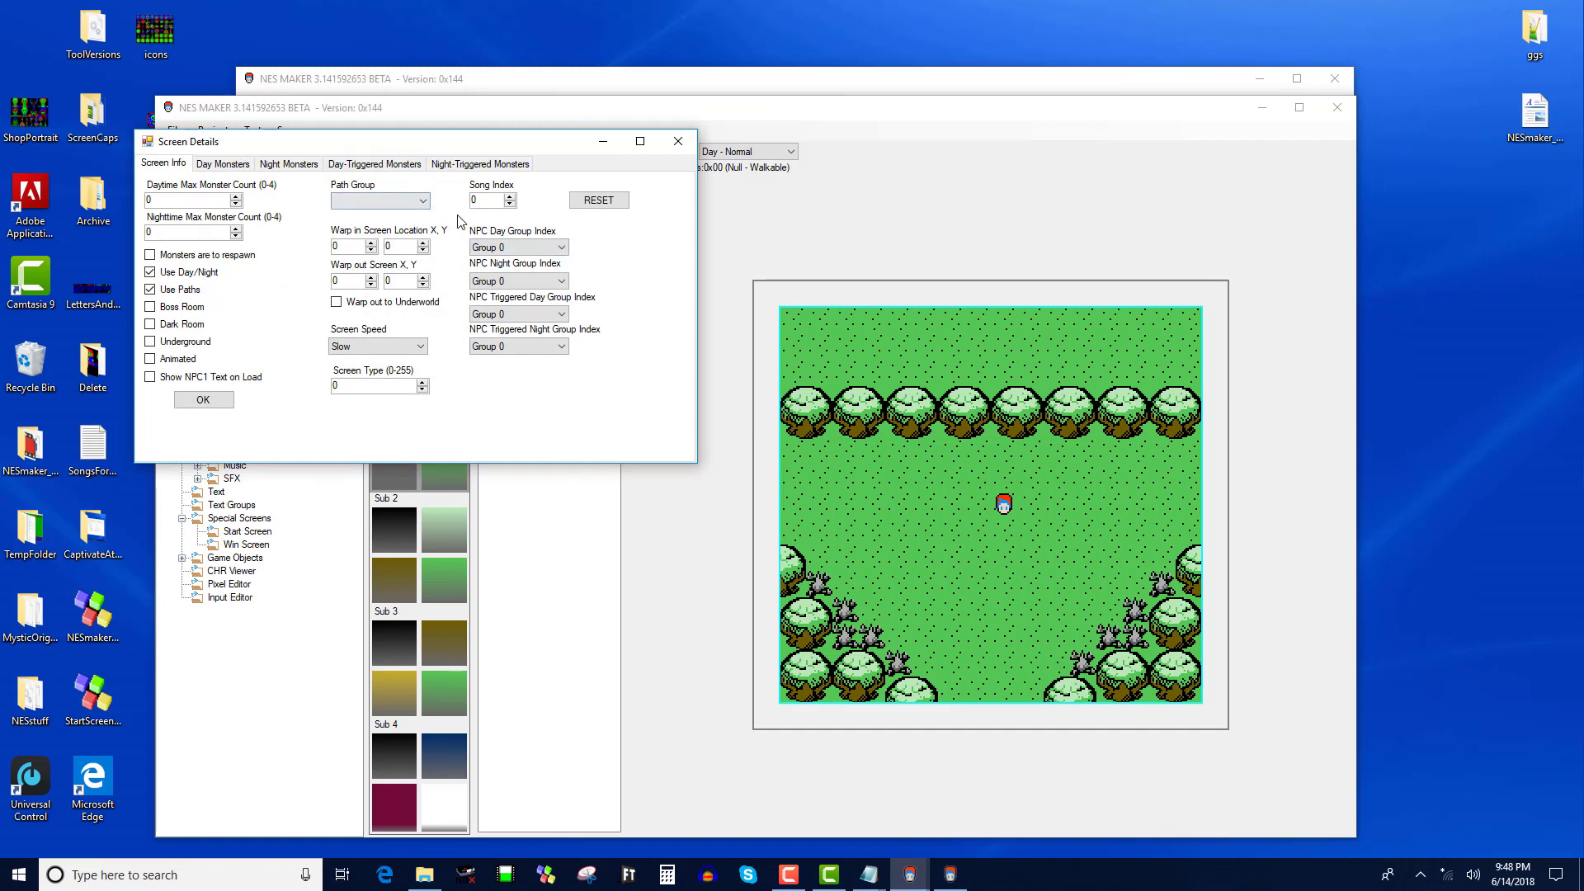
click(422, 207)
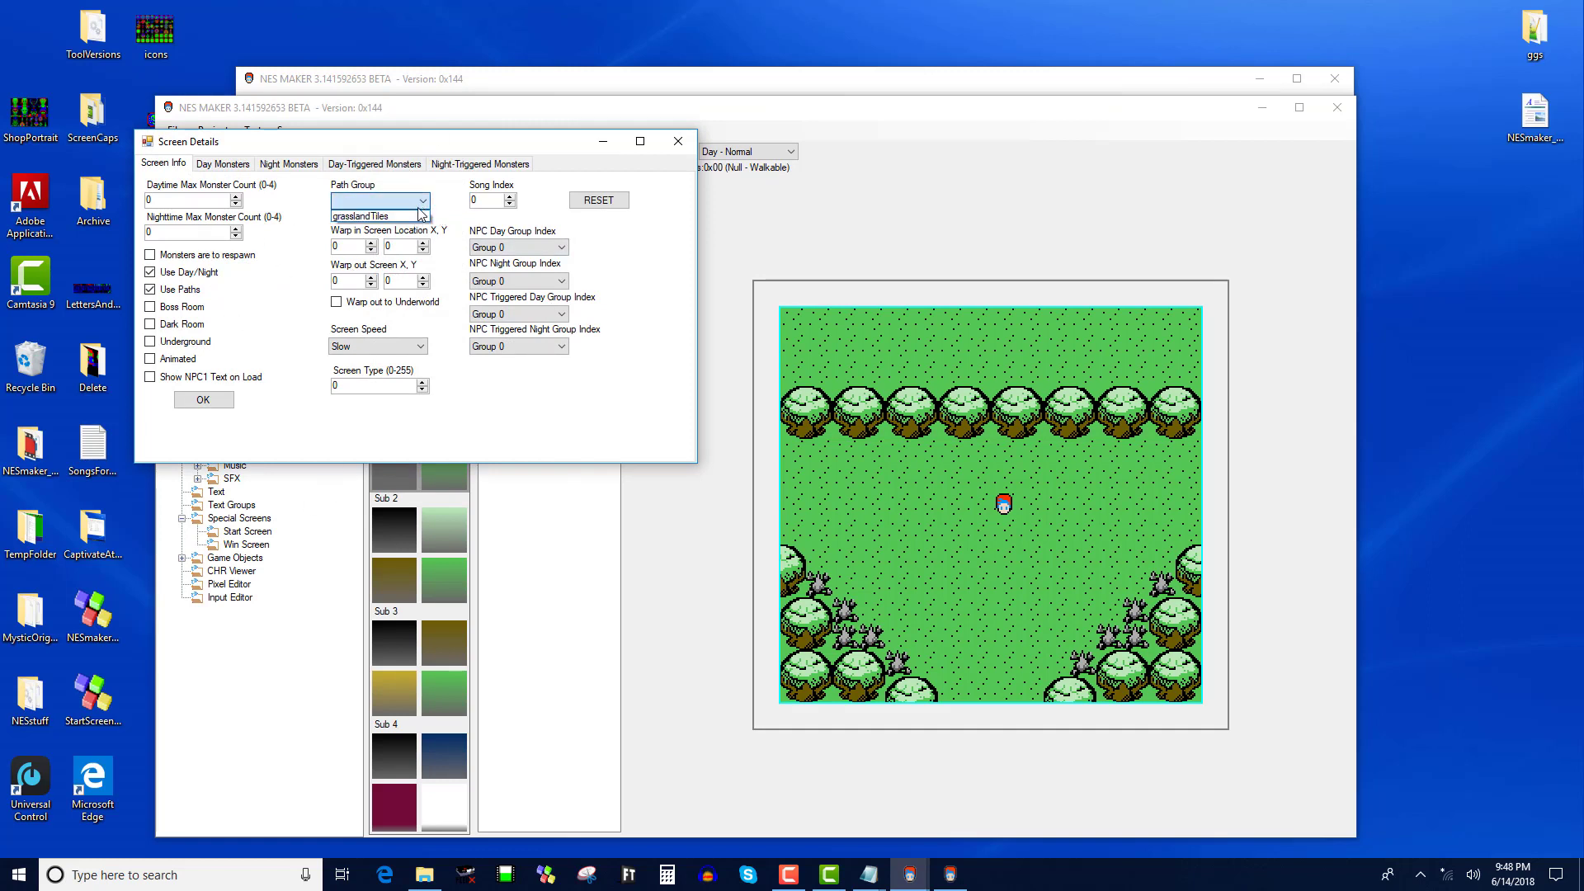
click(363, 216)
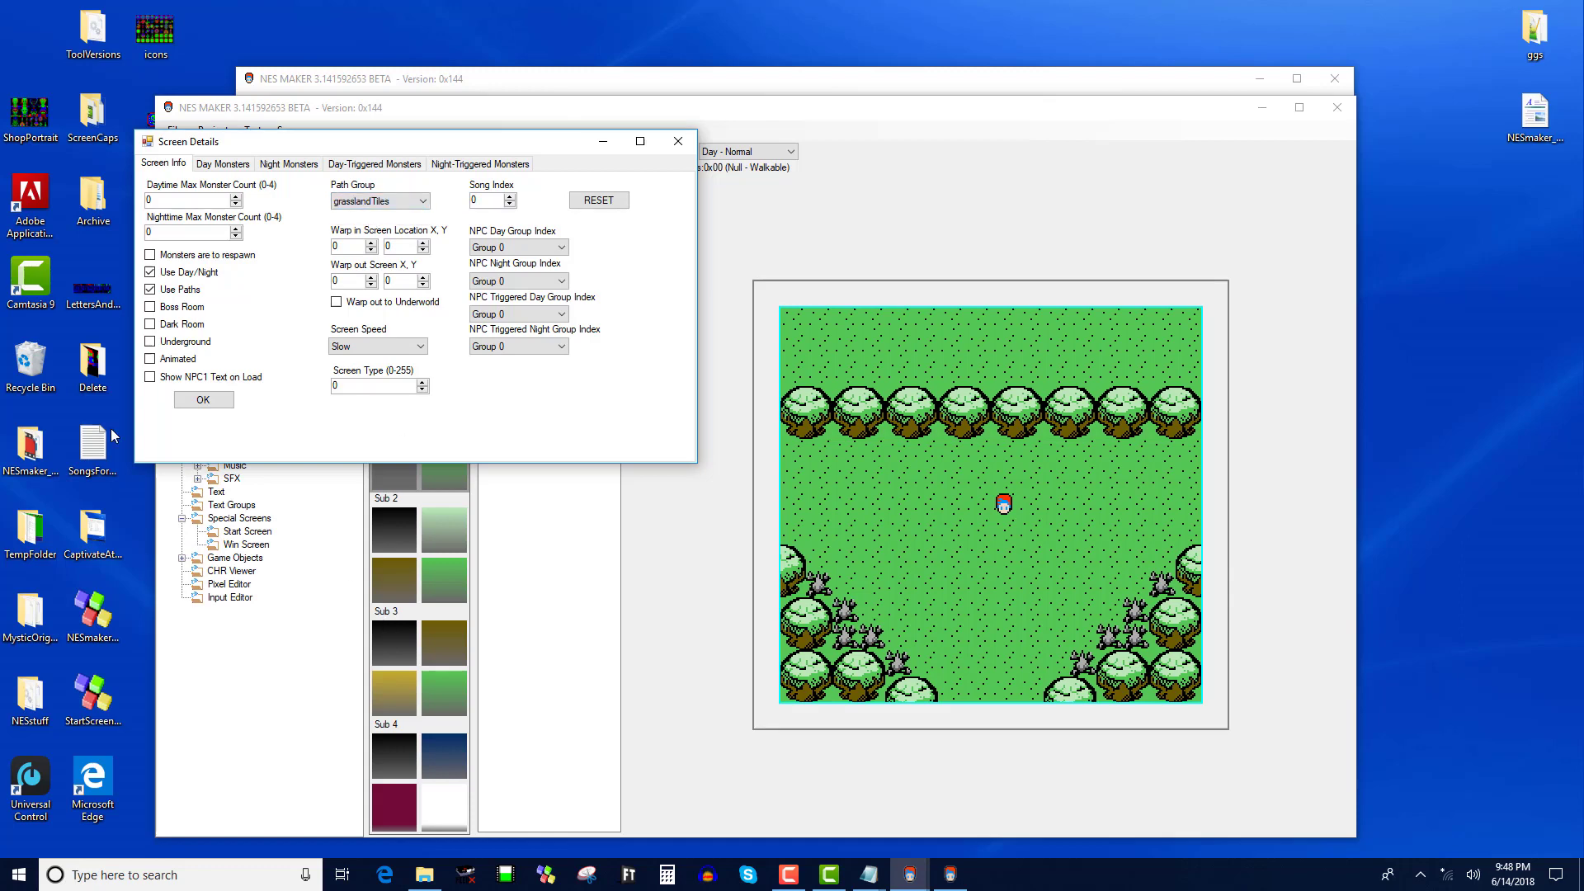
click(203, 399)
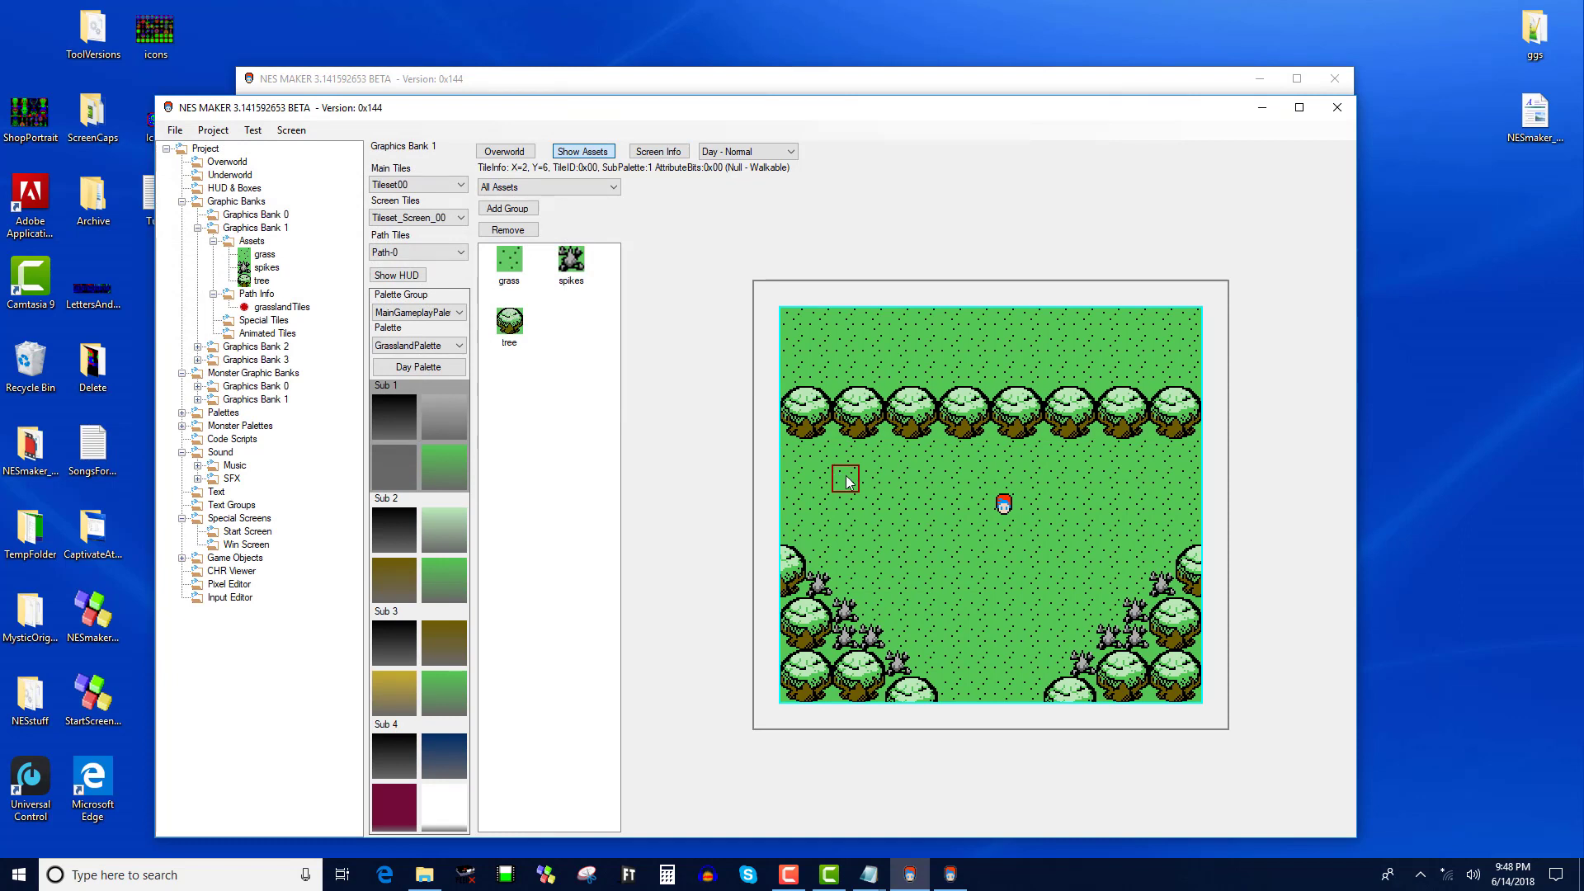
Review the grasslandTiles path graphics and reopen the grassland screen from the overworld map
click(297, 307)
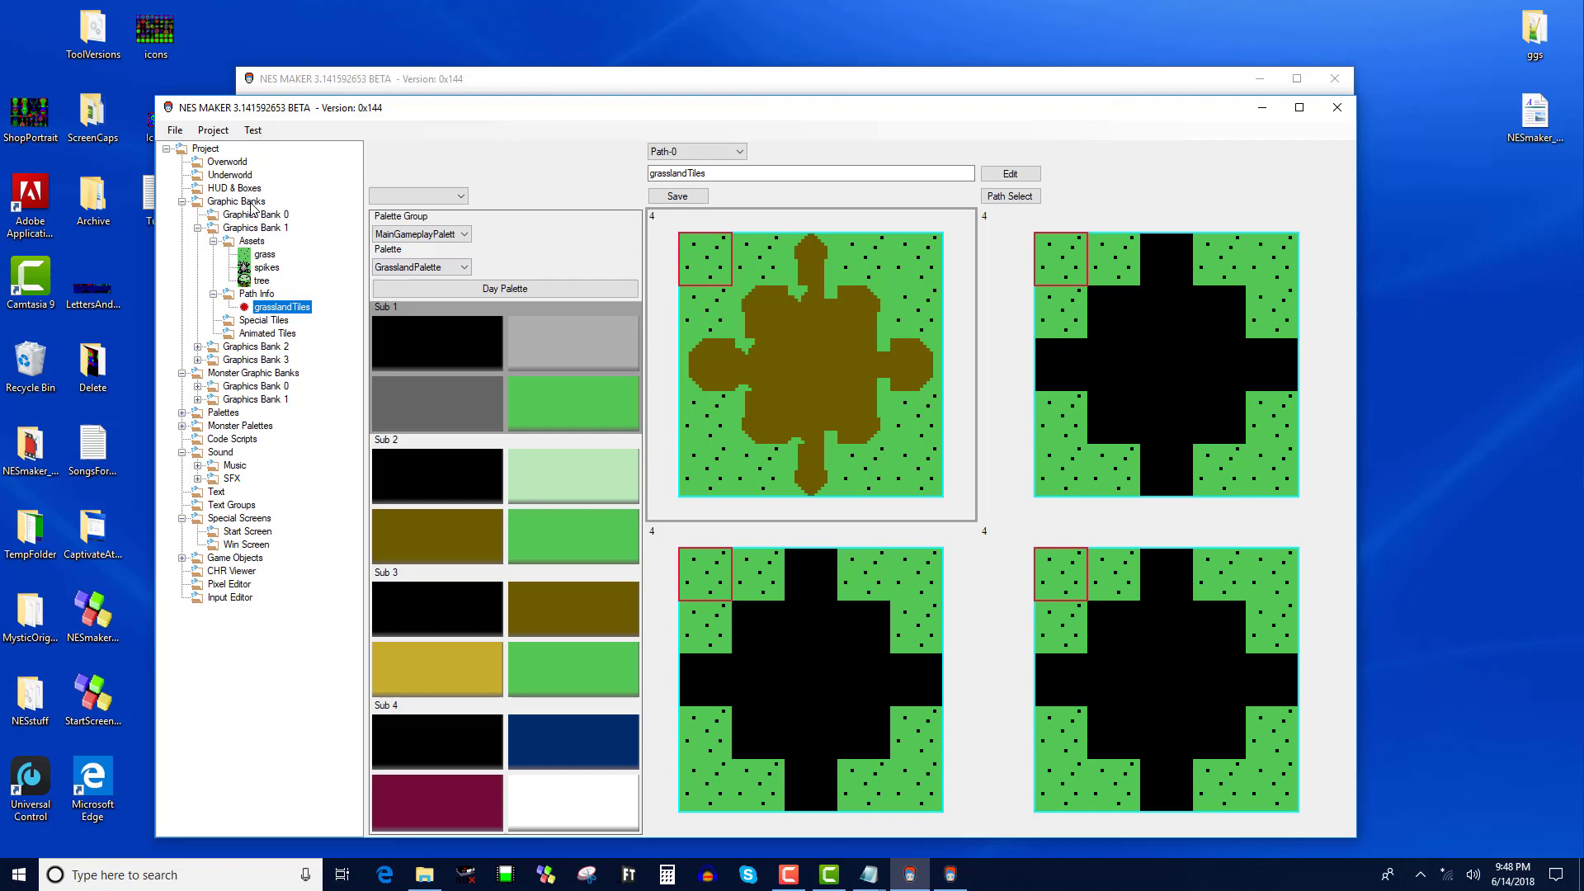
click(229, 162)
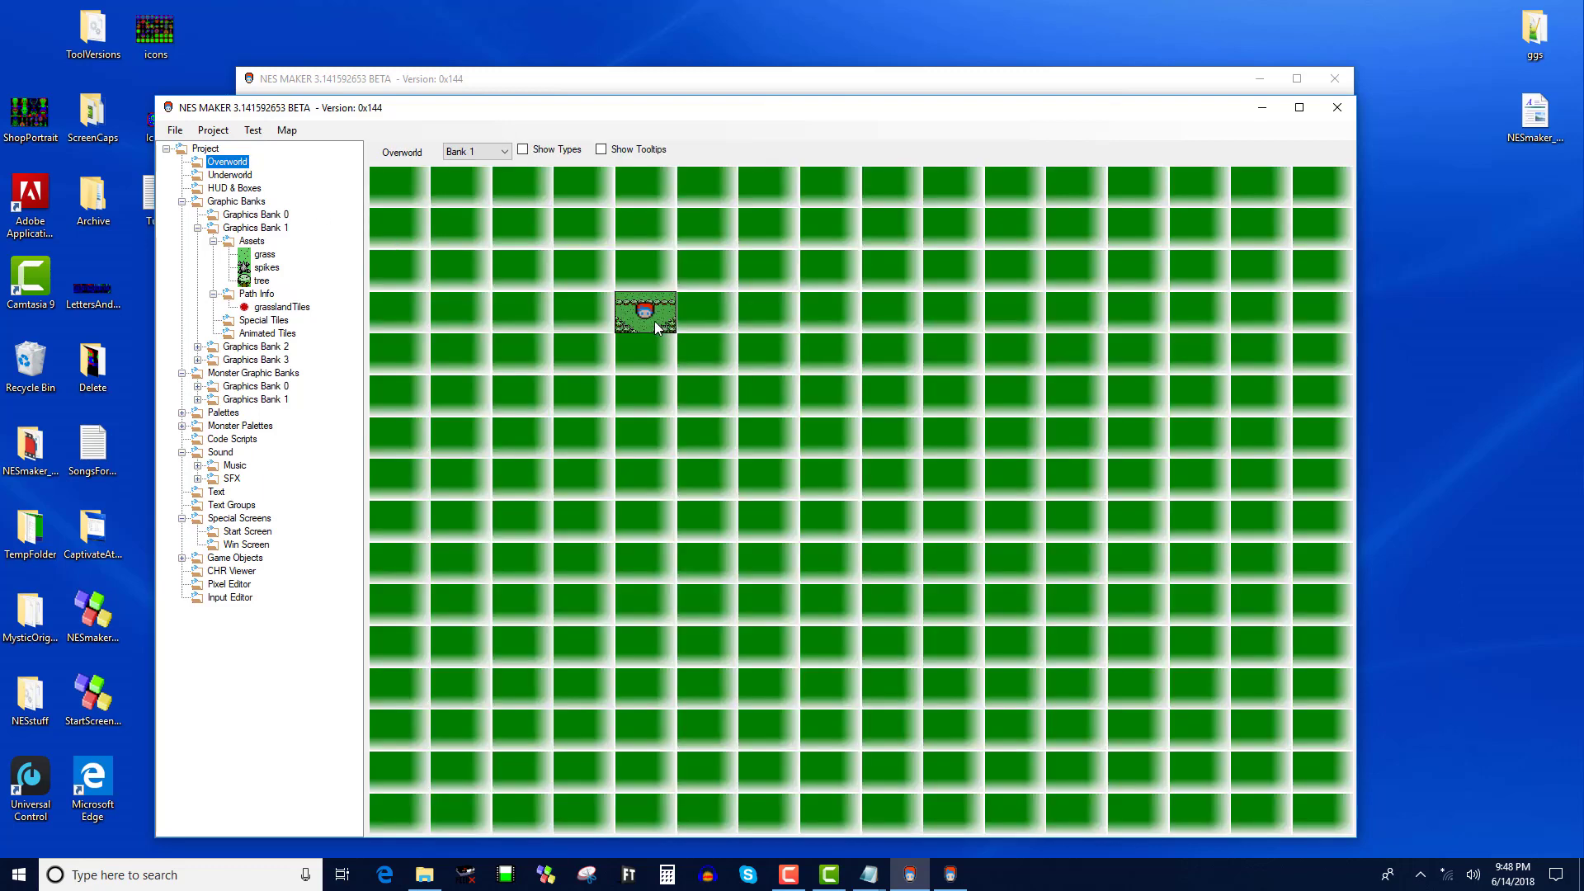
double_click(655, 320)
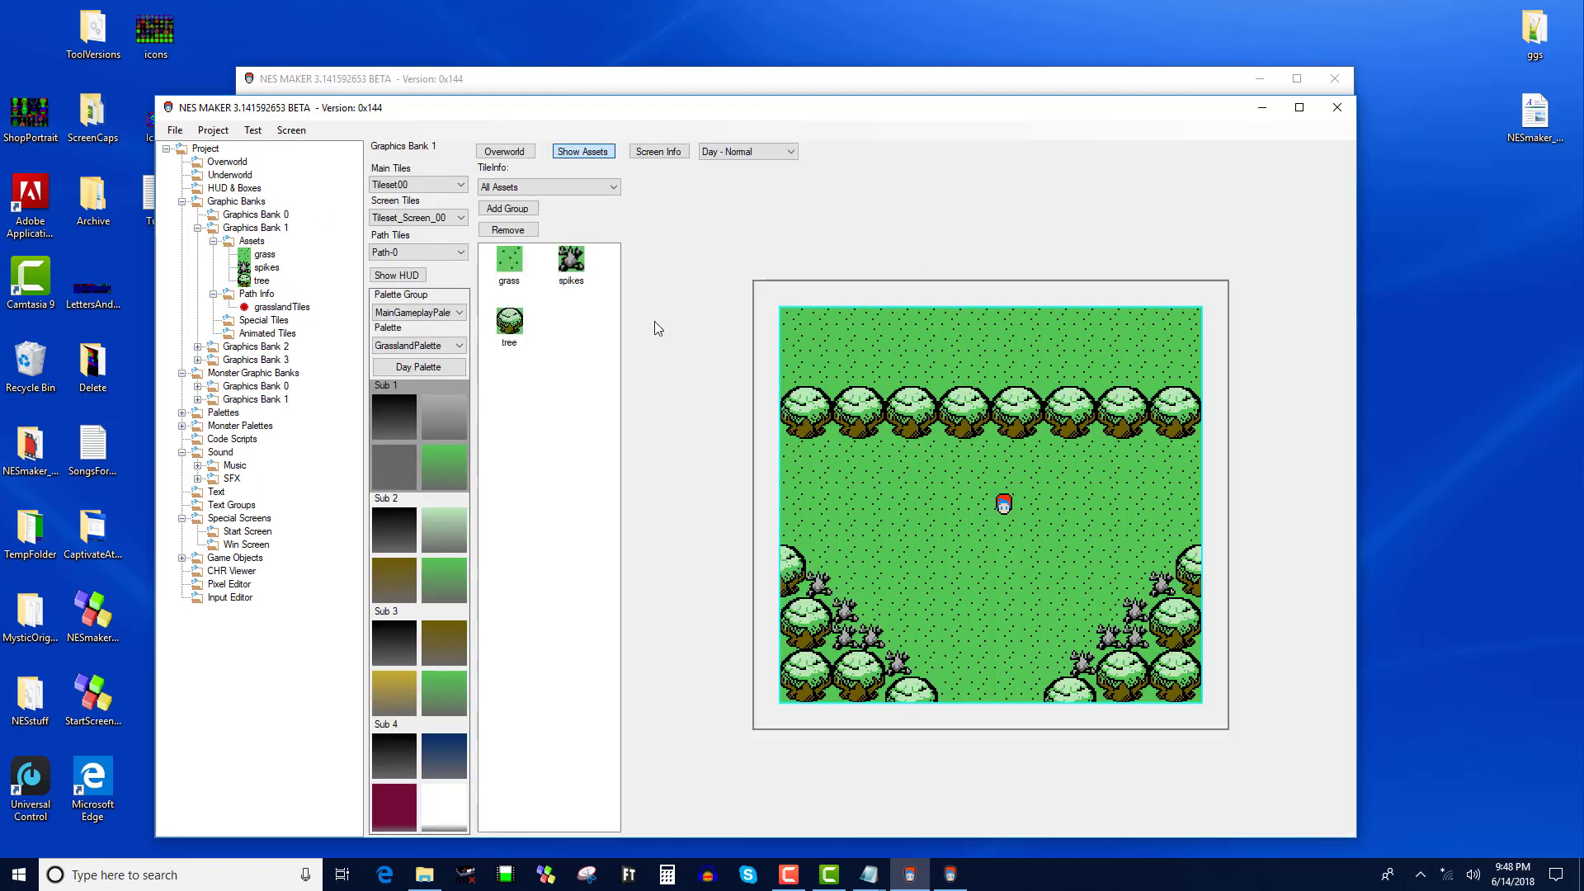
Paint an irregular dirt path area in the middle of the grass with branches reaching the map's left, bottom and right edges
click(872, 505)
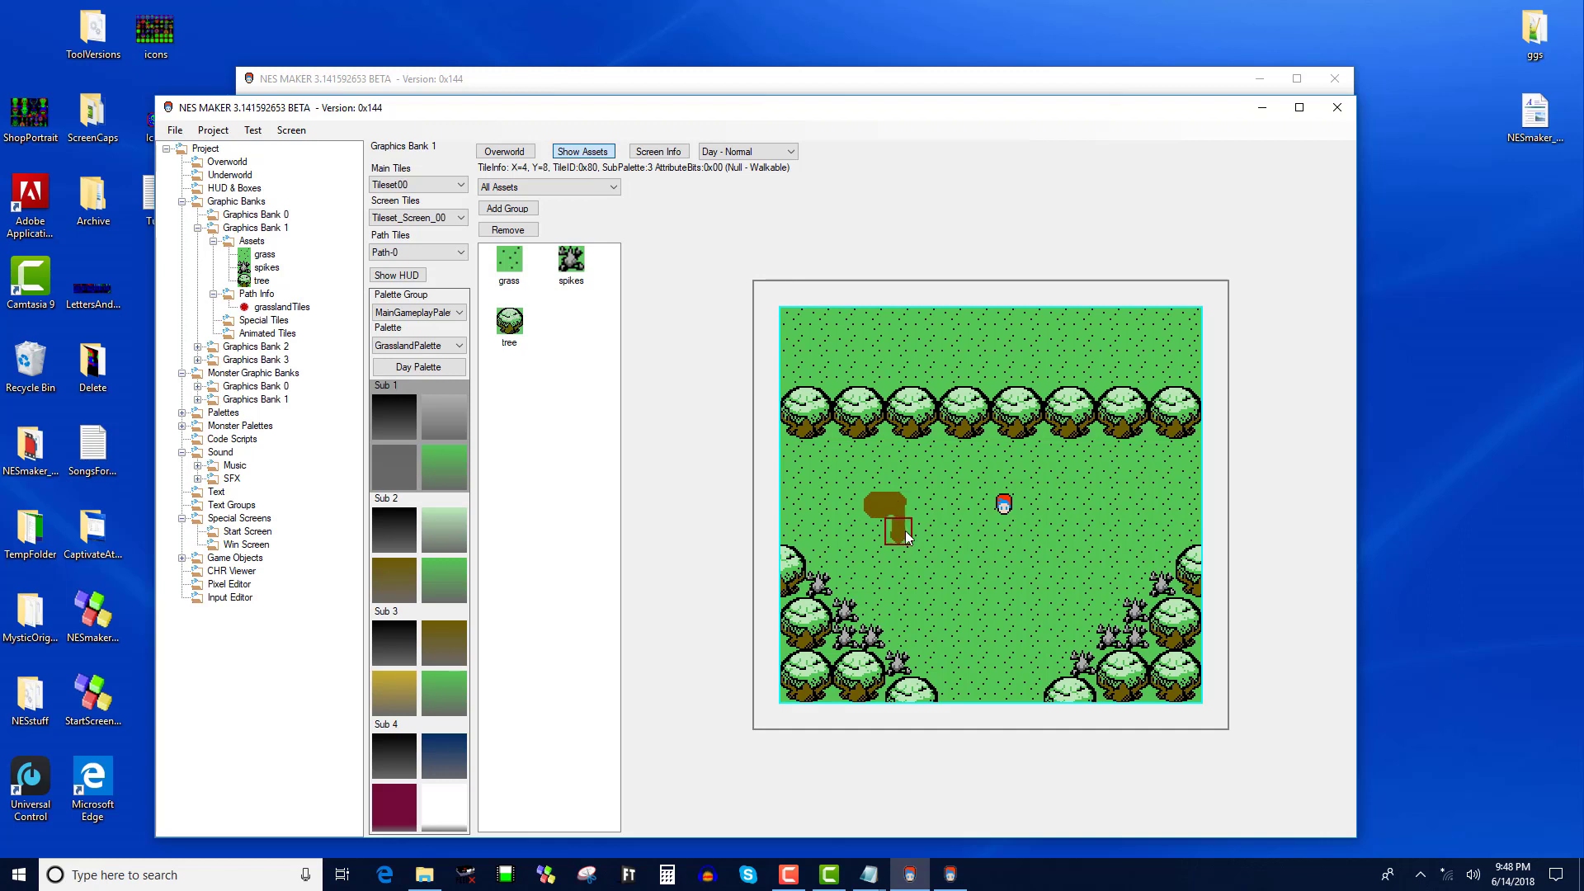
mouse_move(953, 464)
mouse_down()
mouse_move(942, 558)
mouse_move(975, 581)
mouse_move(983, 513)
mouse_move(999, 538)
mouse_move(977, 528)
mouse_move(979, 550)
mouse_move(1012, 598)
mouse_move(1002, 657)
mouse_up()
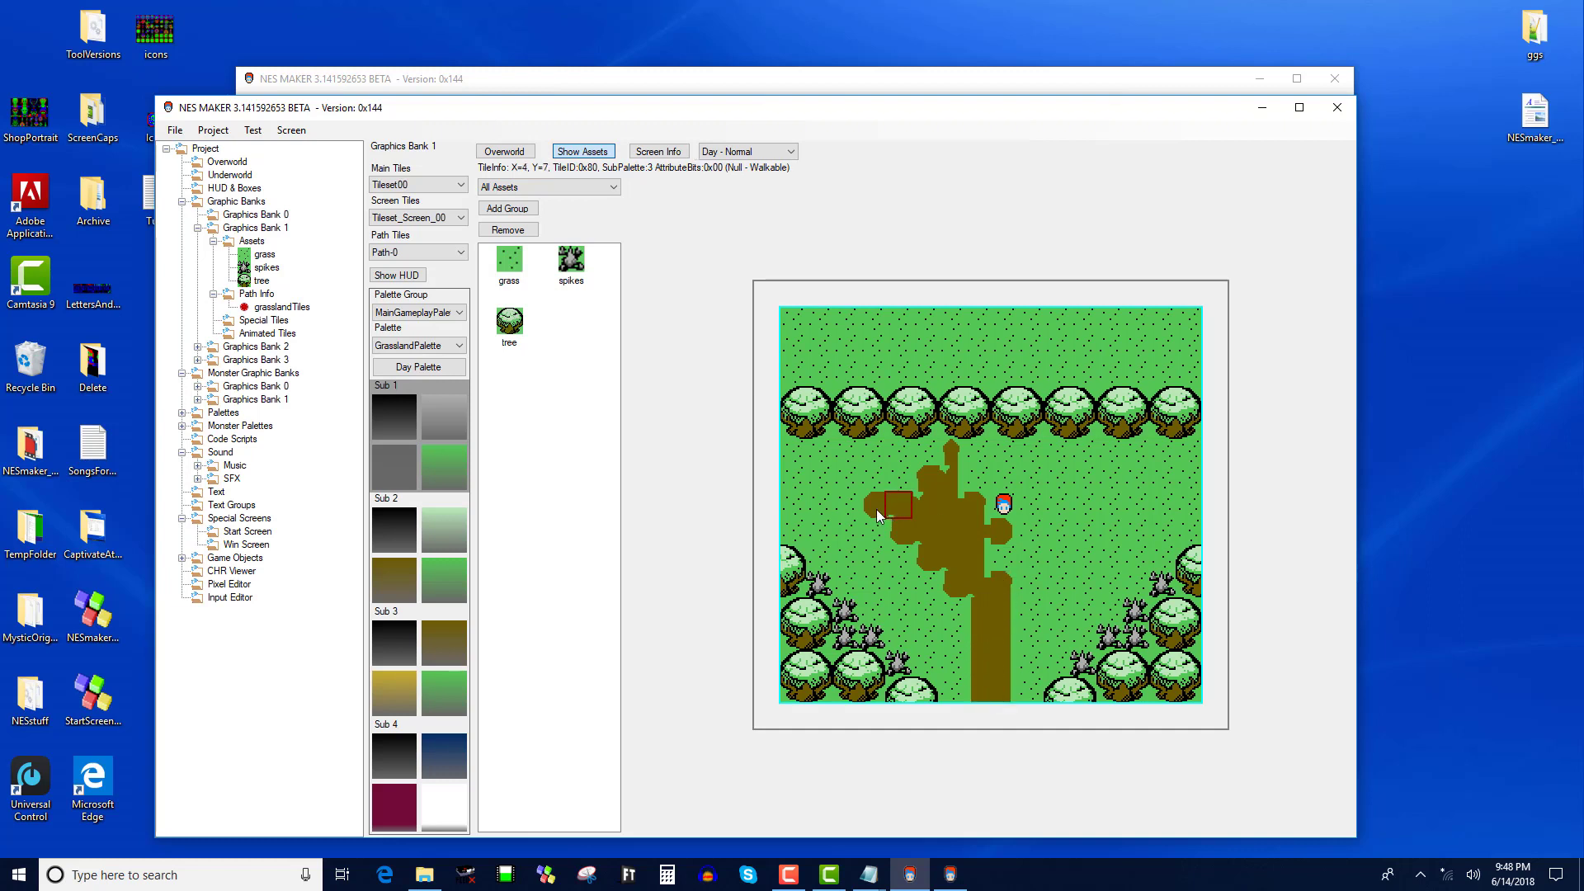
drag(876, 509, 788, 505)
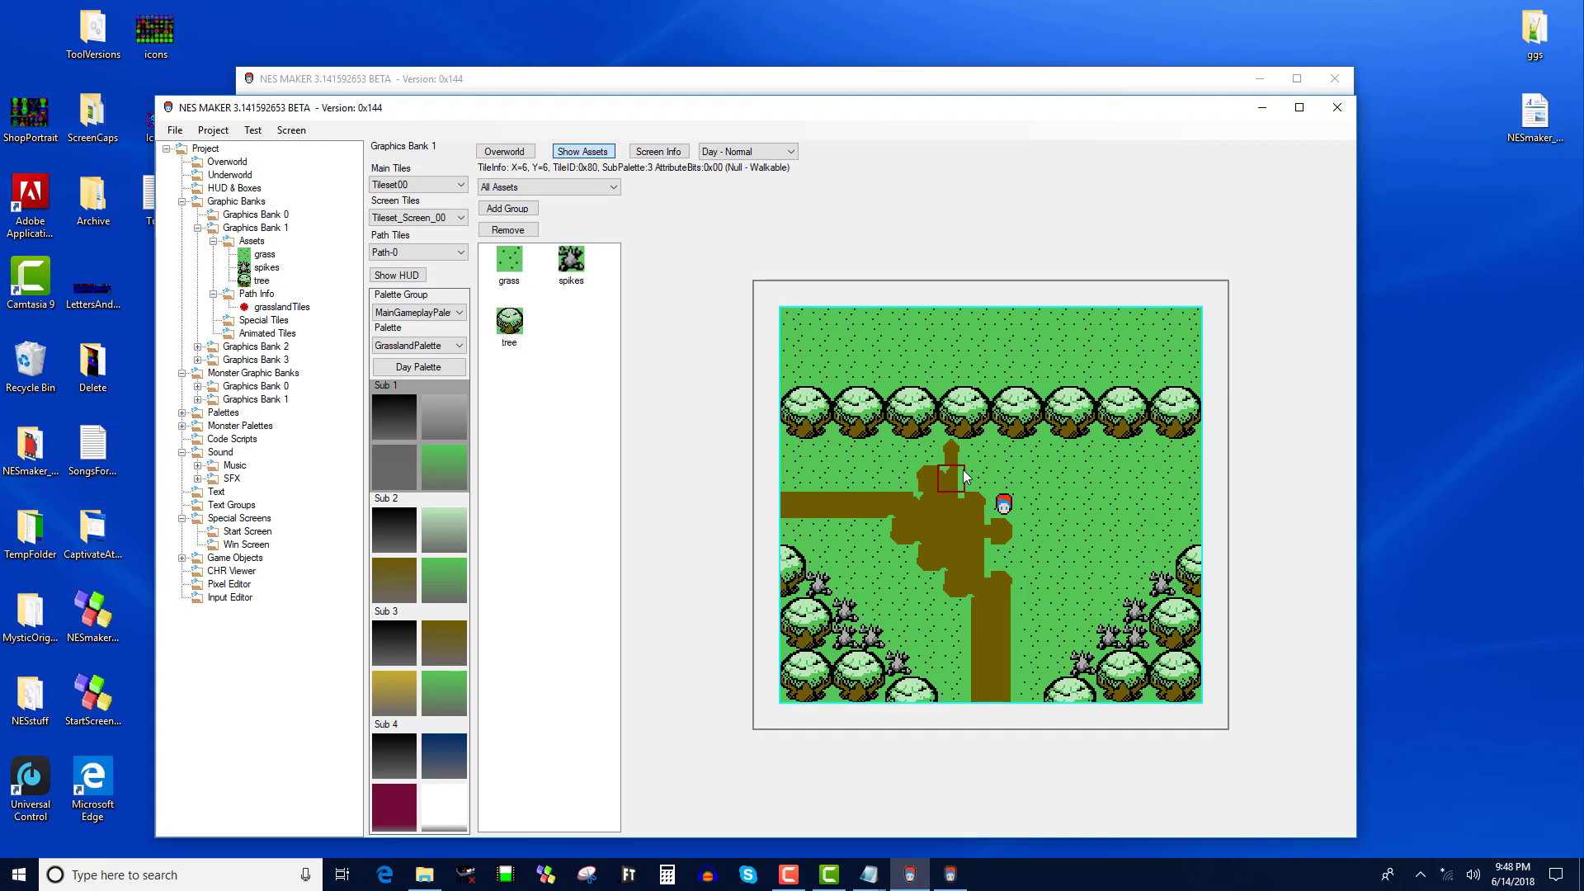
mouse_move(963, 477)
mouse_down()
mouse_move(957, 452)
mouse_move(1163, 466)
mouse_up()
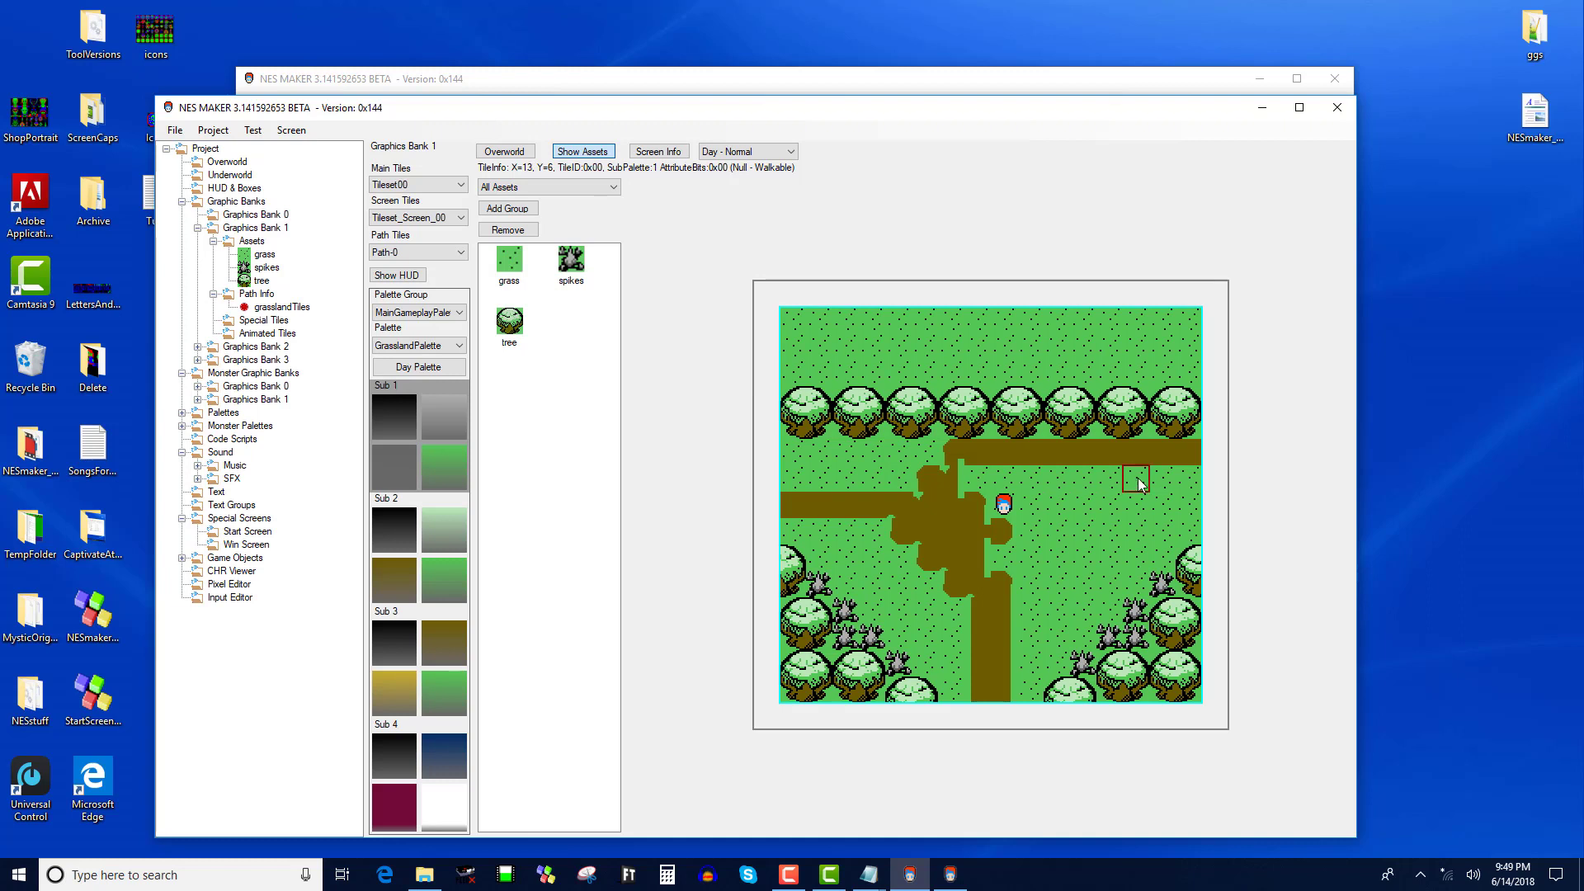
Clear one path tile at X=11 in the upper-right path and place a row of trees from there to the right edge at Y=6
click(1082, 452)
click(509, 321)
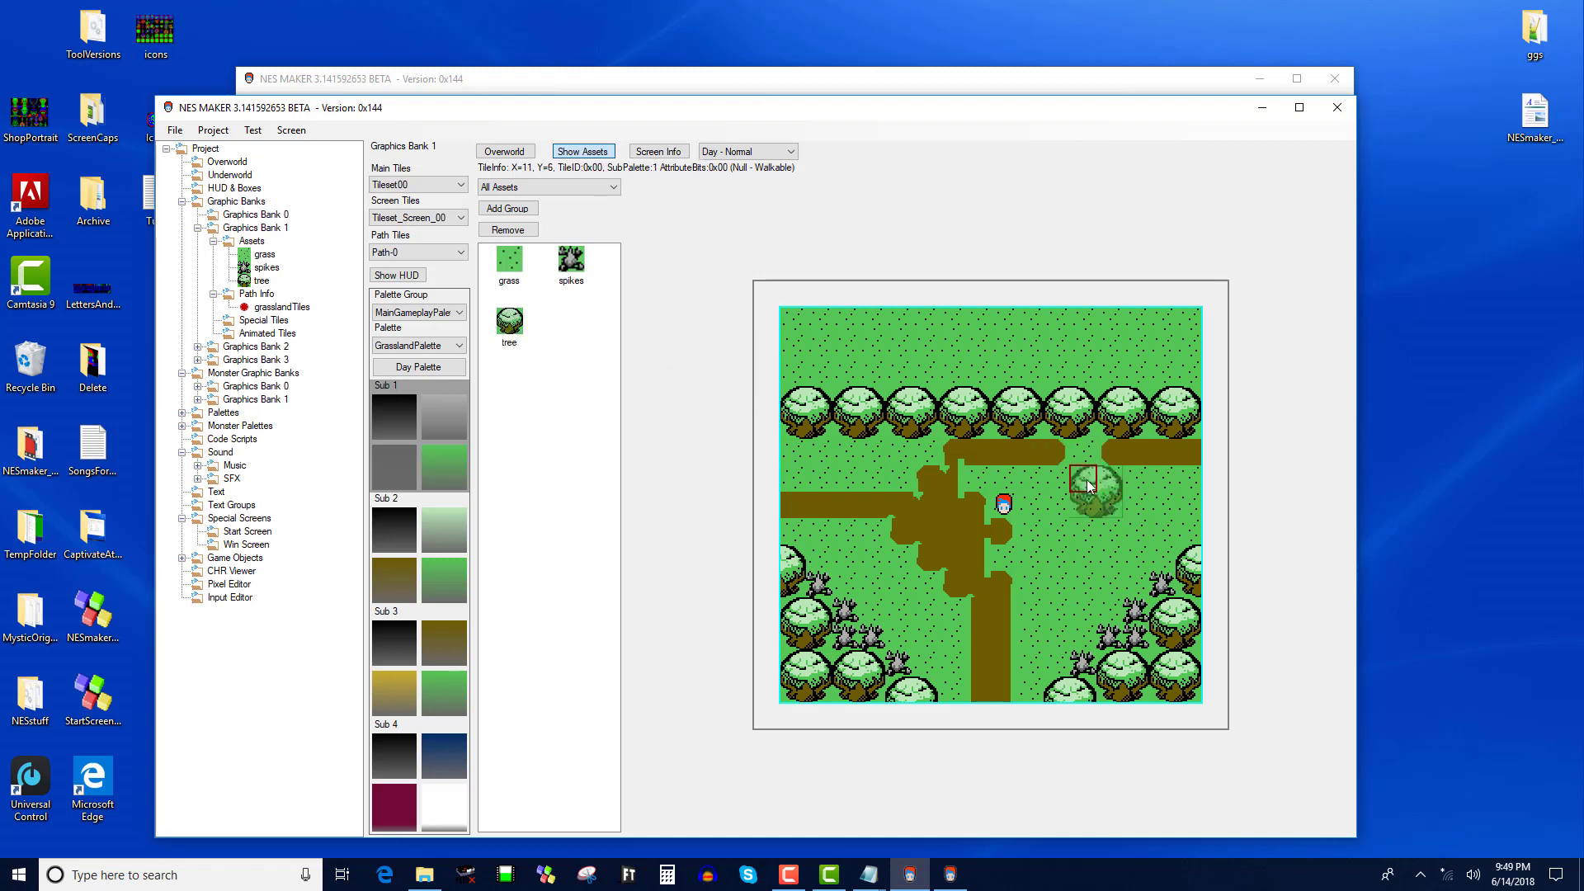
drag(1088, 487, 1188, 488)
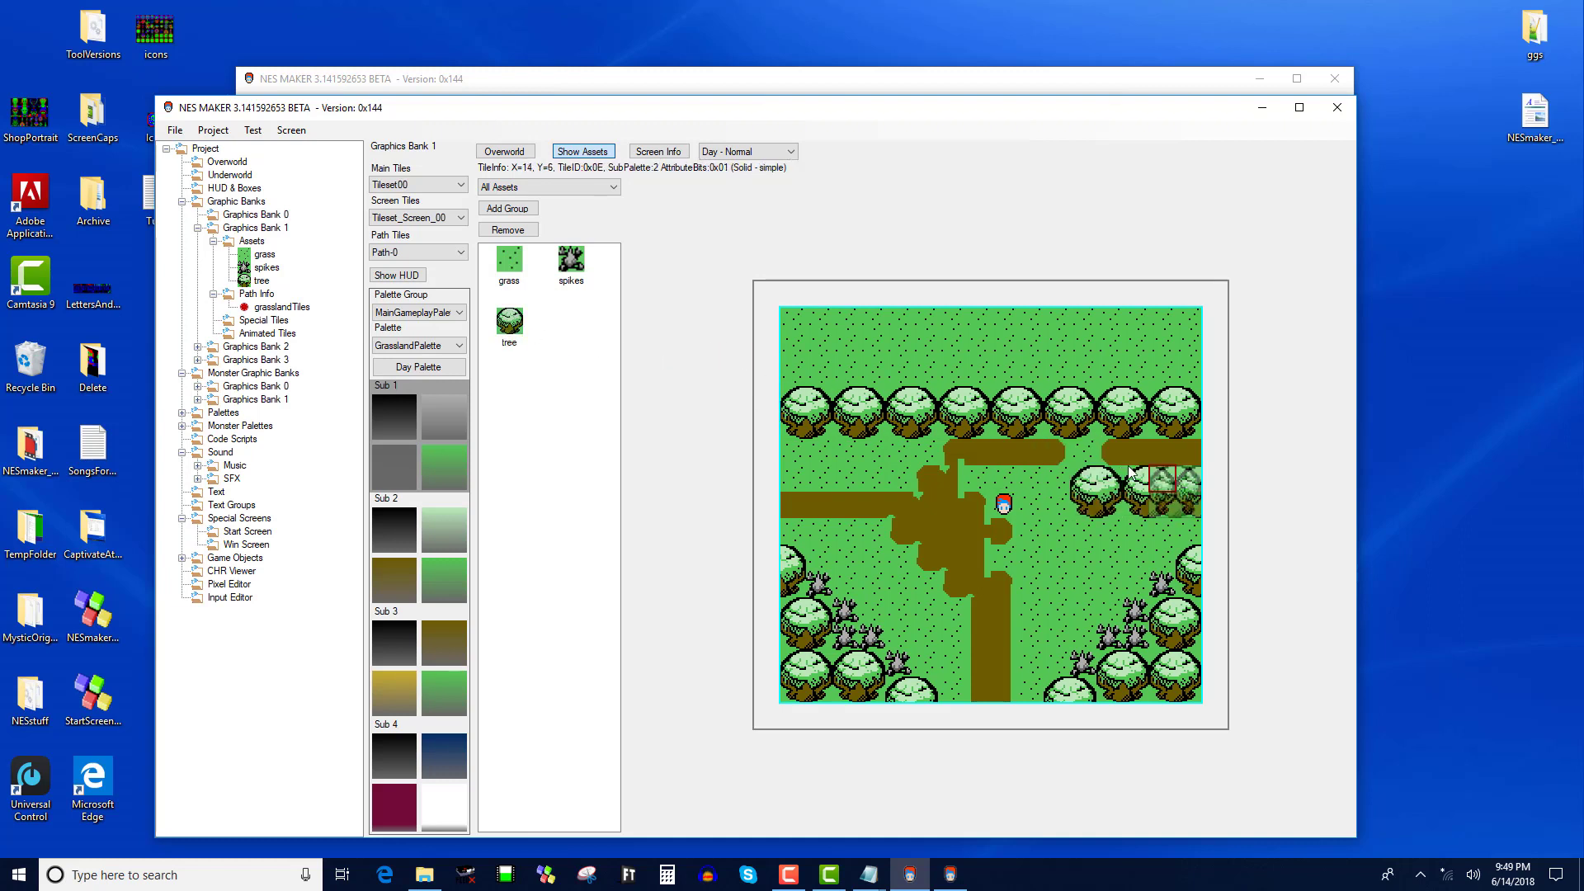
Fill the gap in the upper-right path, connect it downward at X=9, and paint a second path along Y=8 to the right edge
right_click(1086, 458)
right_click(1029, 477)
right_click(1023, 537)
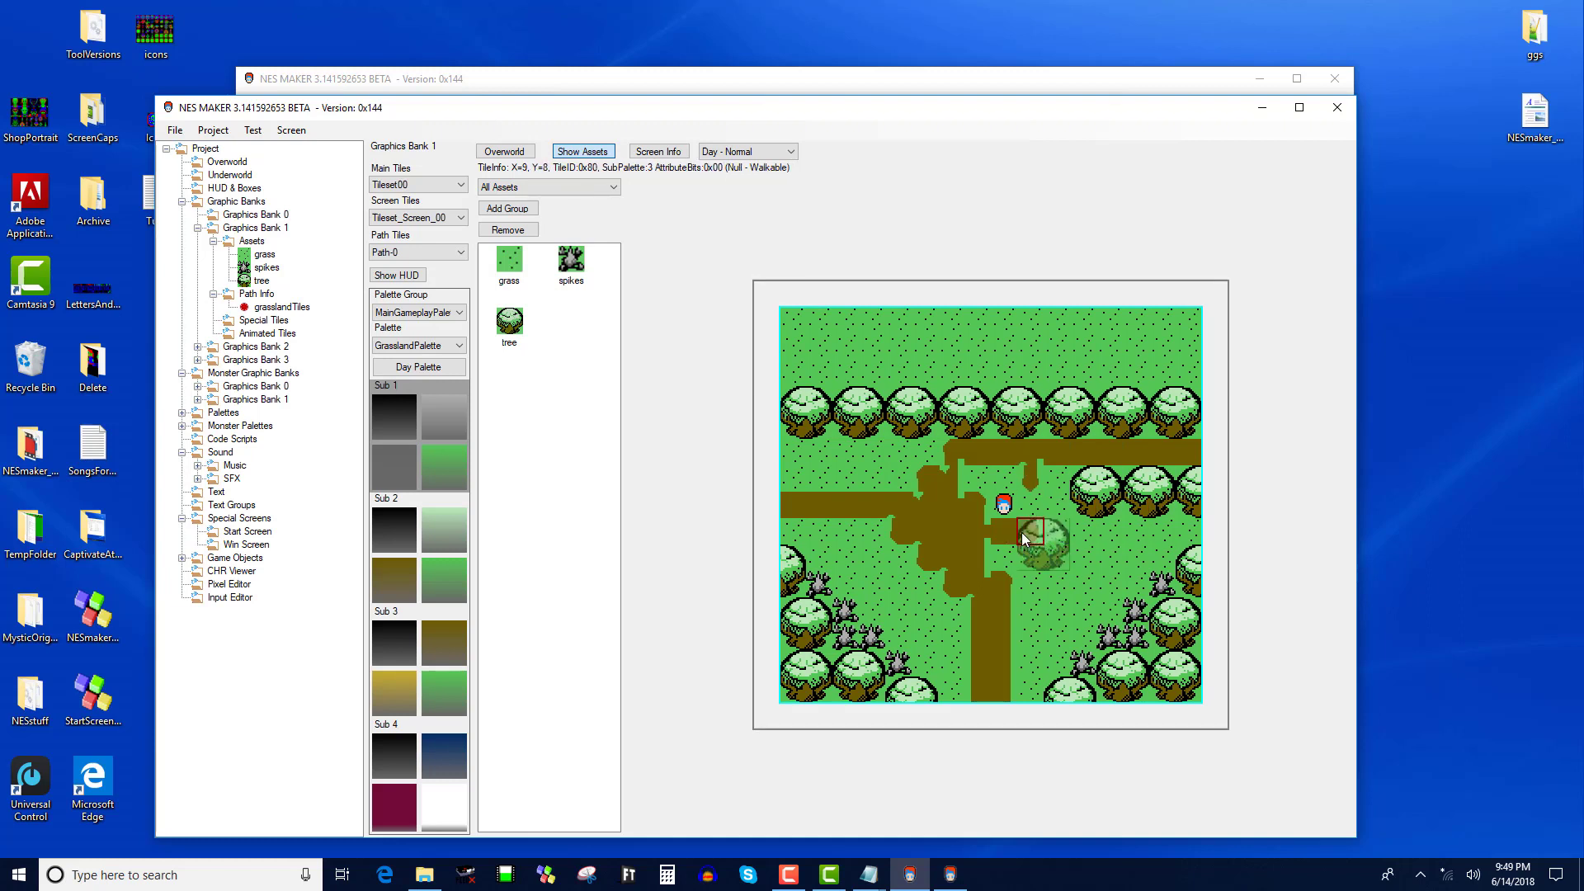
right_click(1029, 503)
right_click(1056, 532)
right_click(1122, 532)
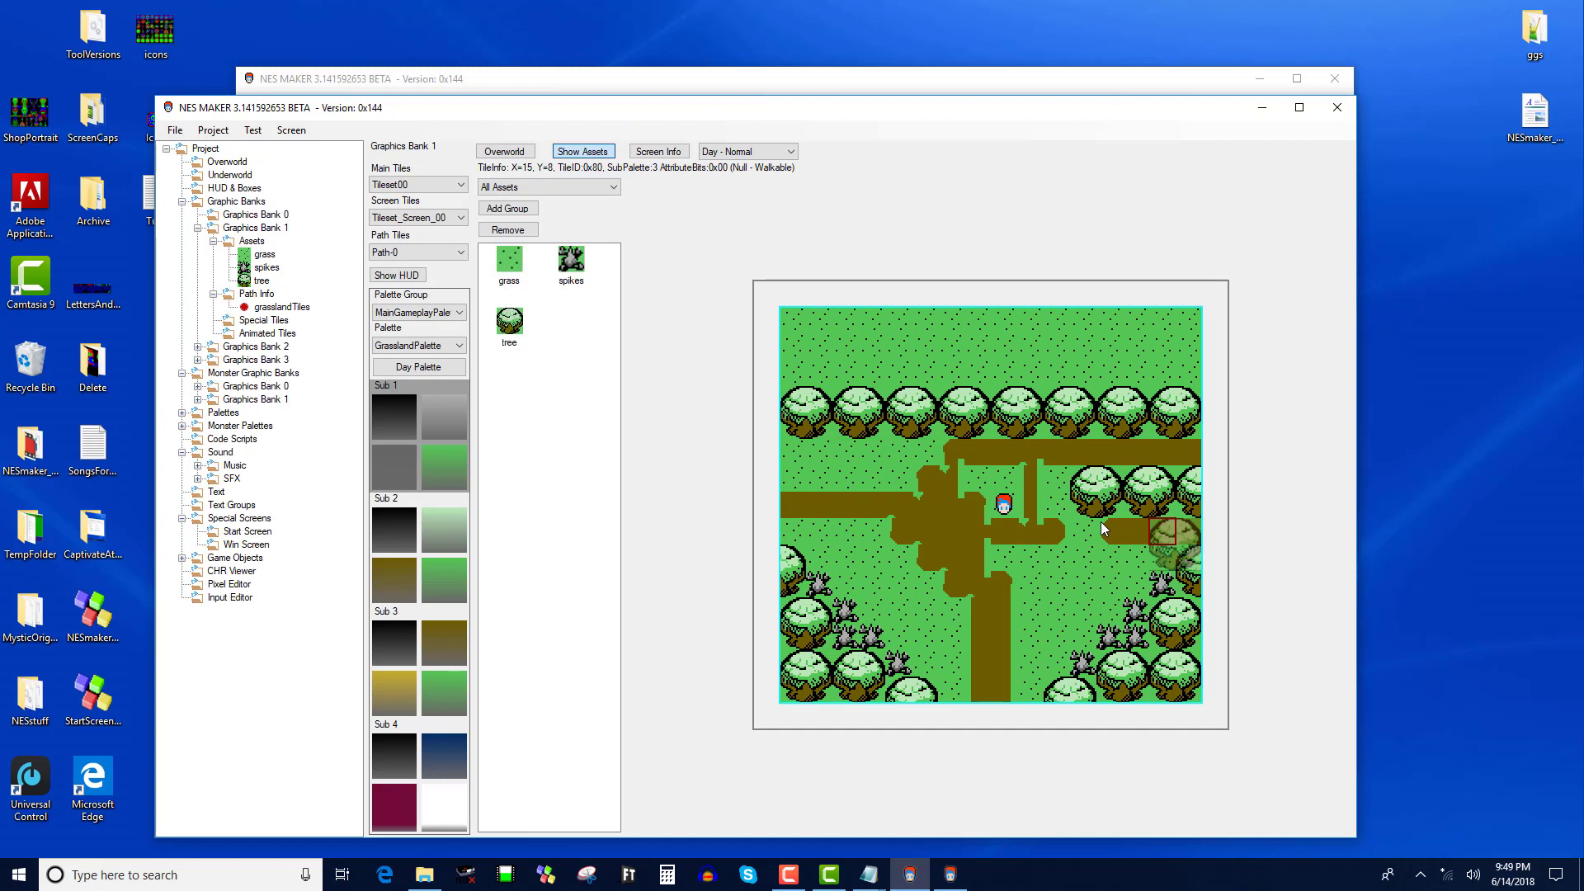
right_click(1080, 532)
Place two vertically stacked spikes tiles between the X=9 path and the row of trees
click(571, 258)
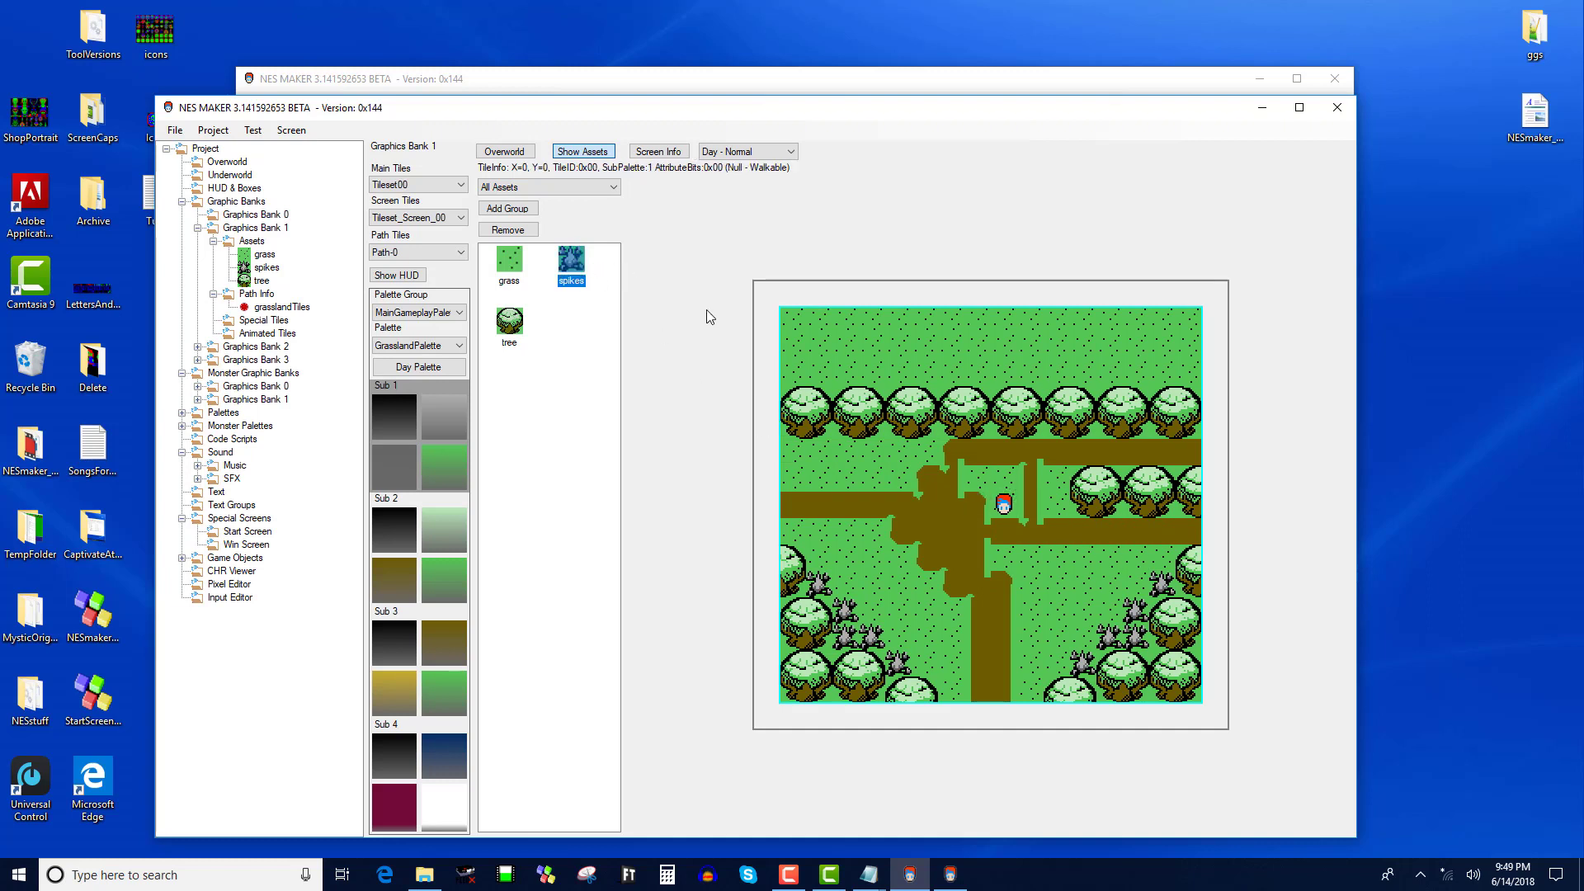
click(1056, 505)
click(1056, 479)
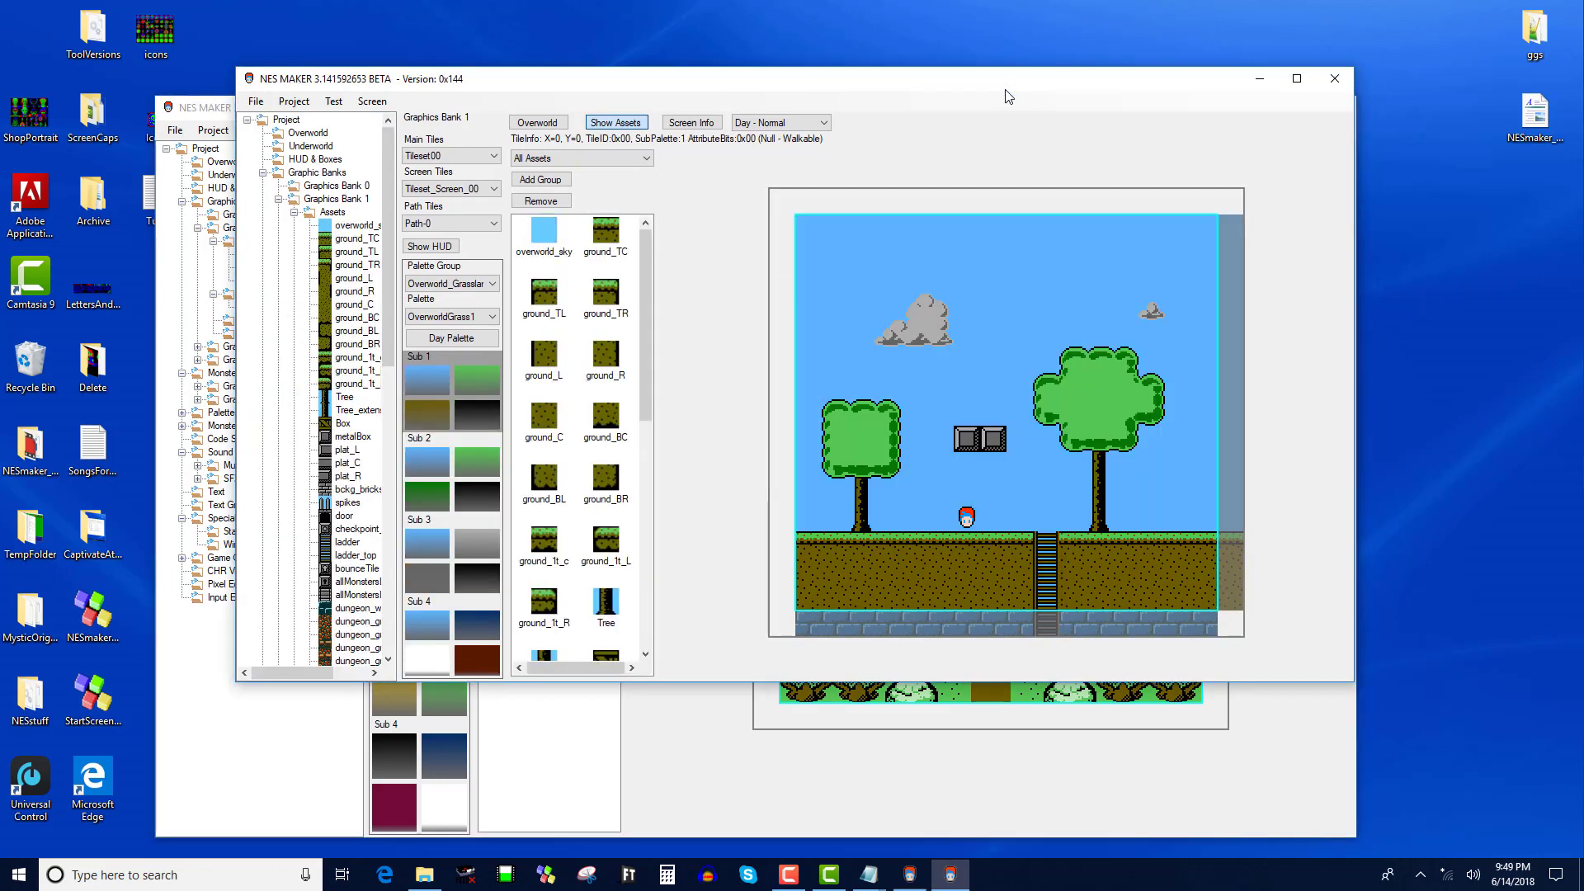
Switch to the side-scrolling project's window, open an empty overworld screen above its built screens, and look through the available assets
click(1008, 86)
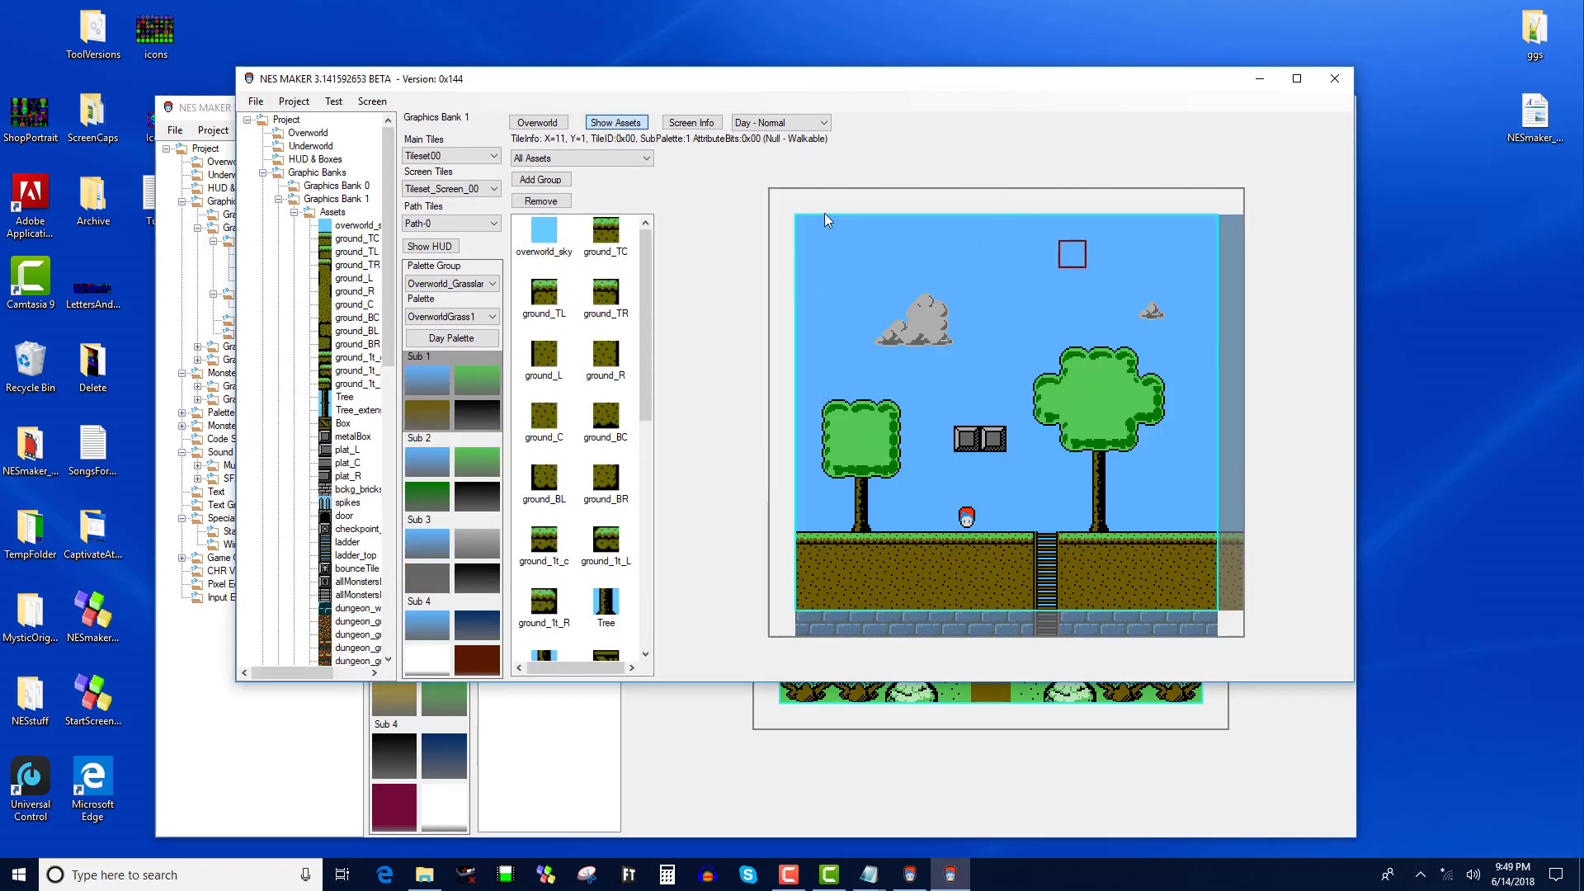
click(297, 134)
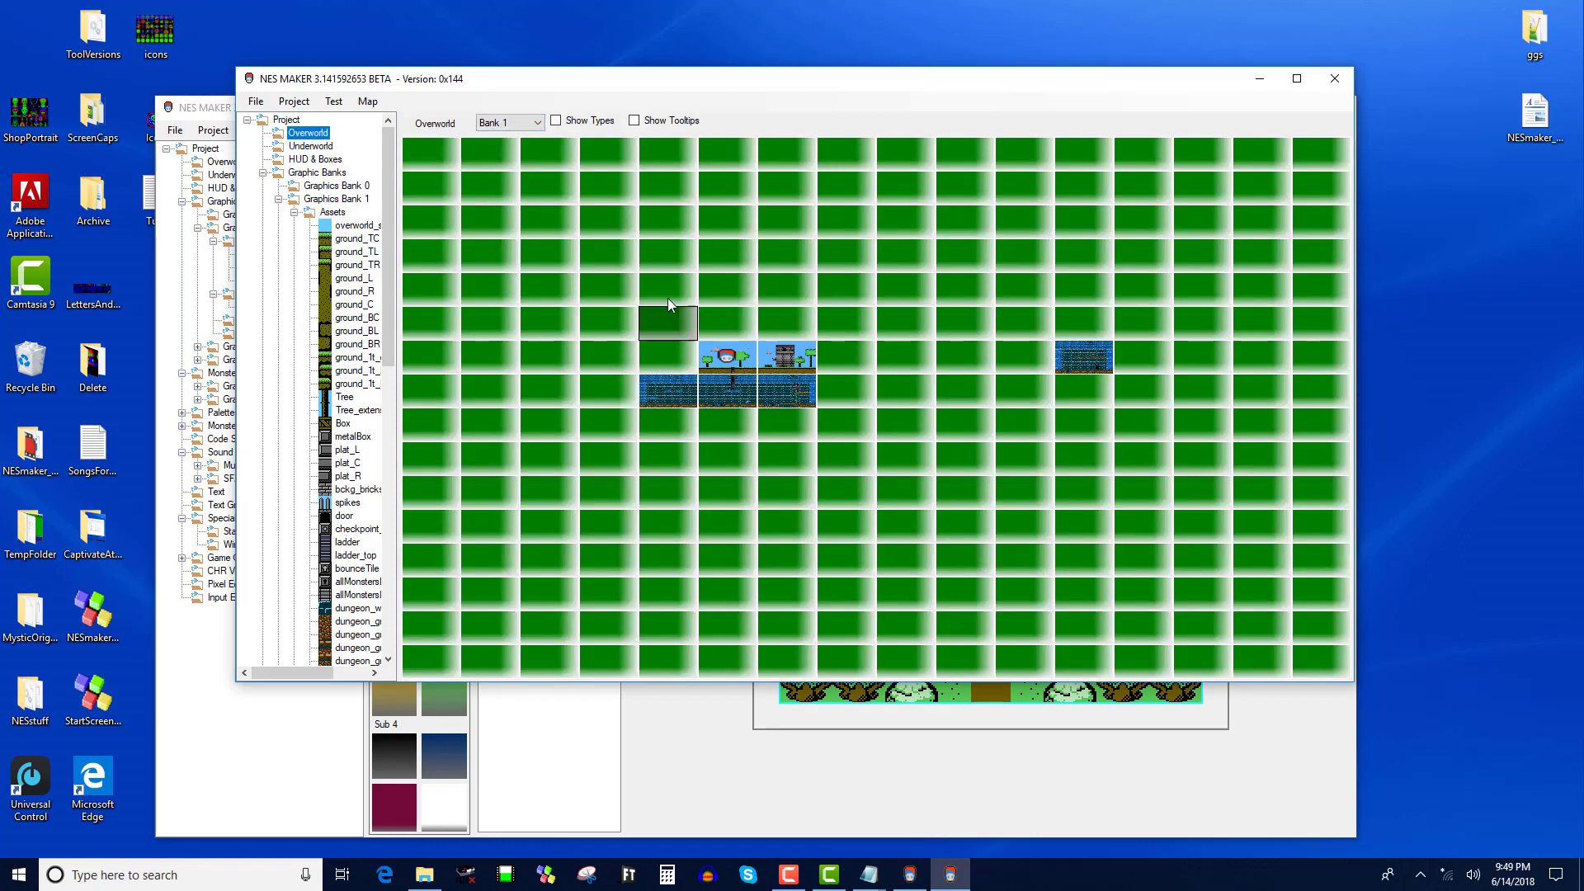
double_click(616, 269)
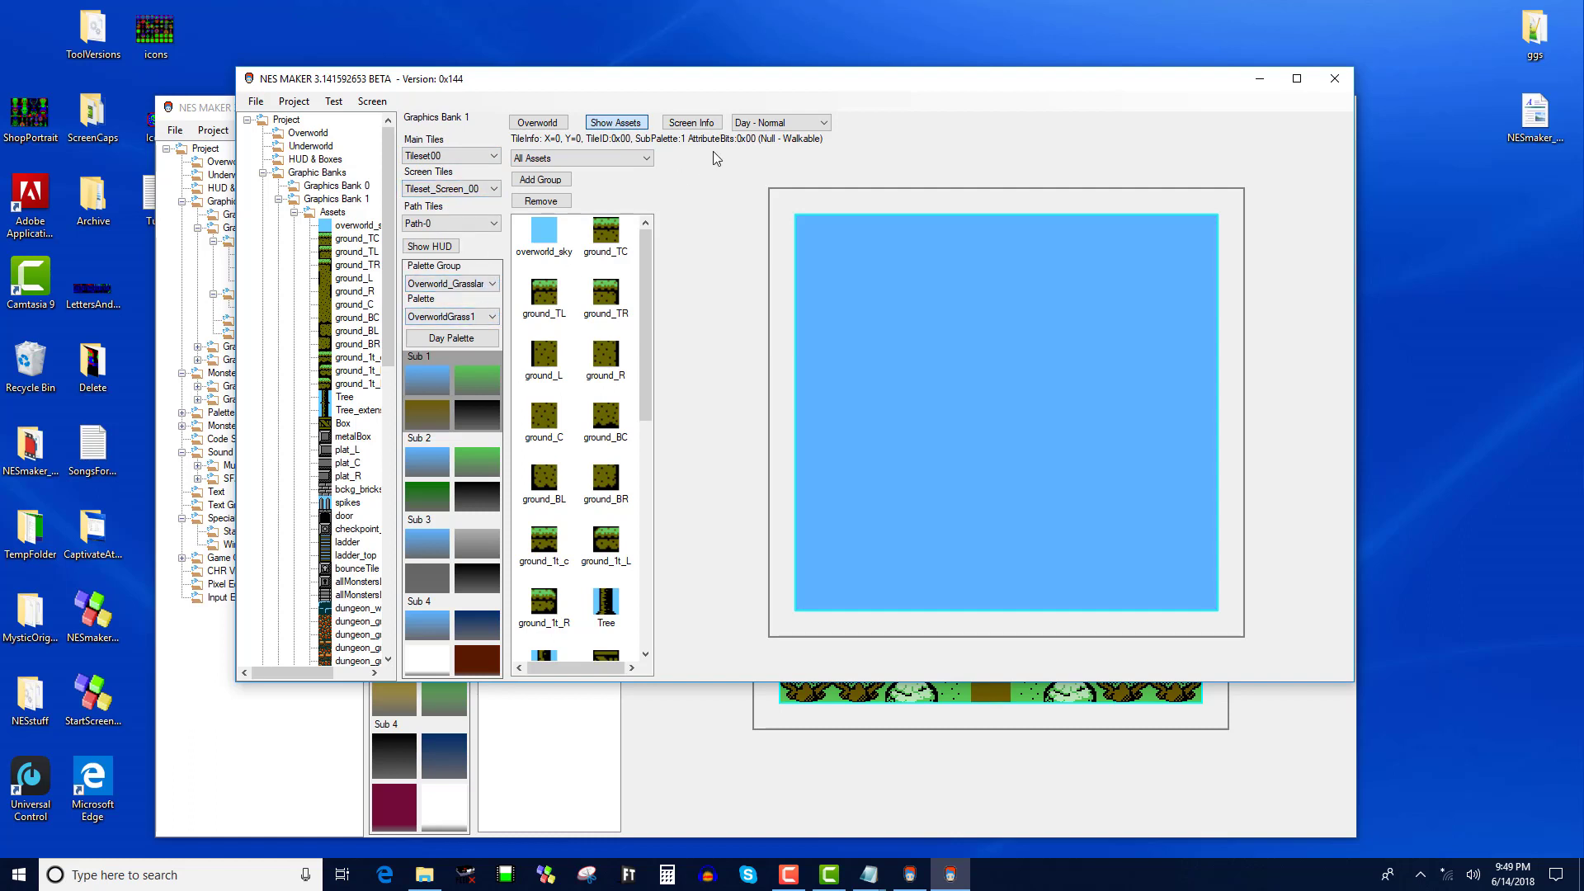
mouse_move(643, 280)
mouse_down()
mouse_move(660, 544)
mouse_move(645, 252)
mouse_up()
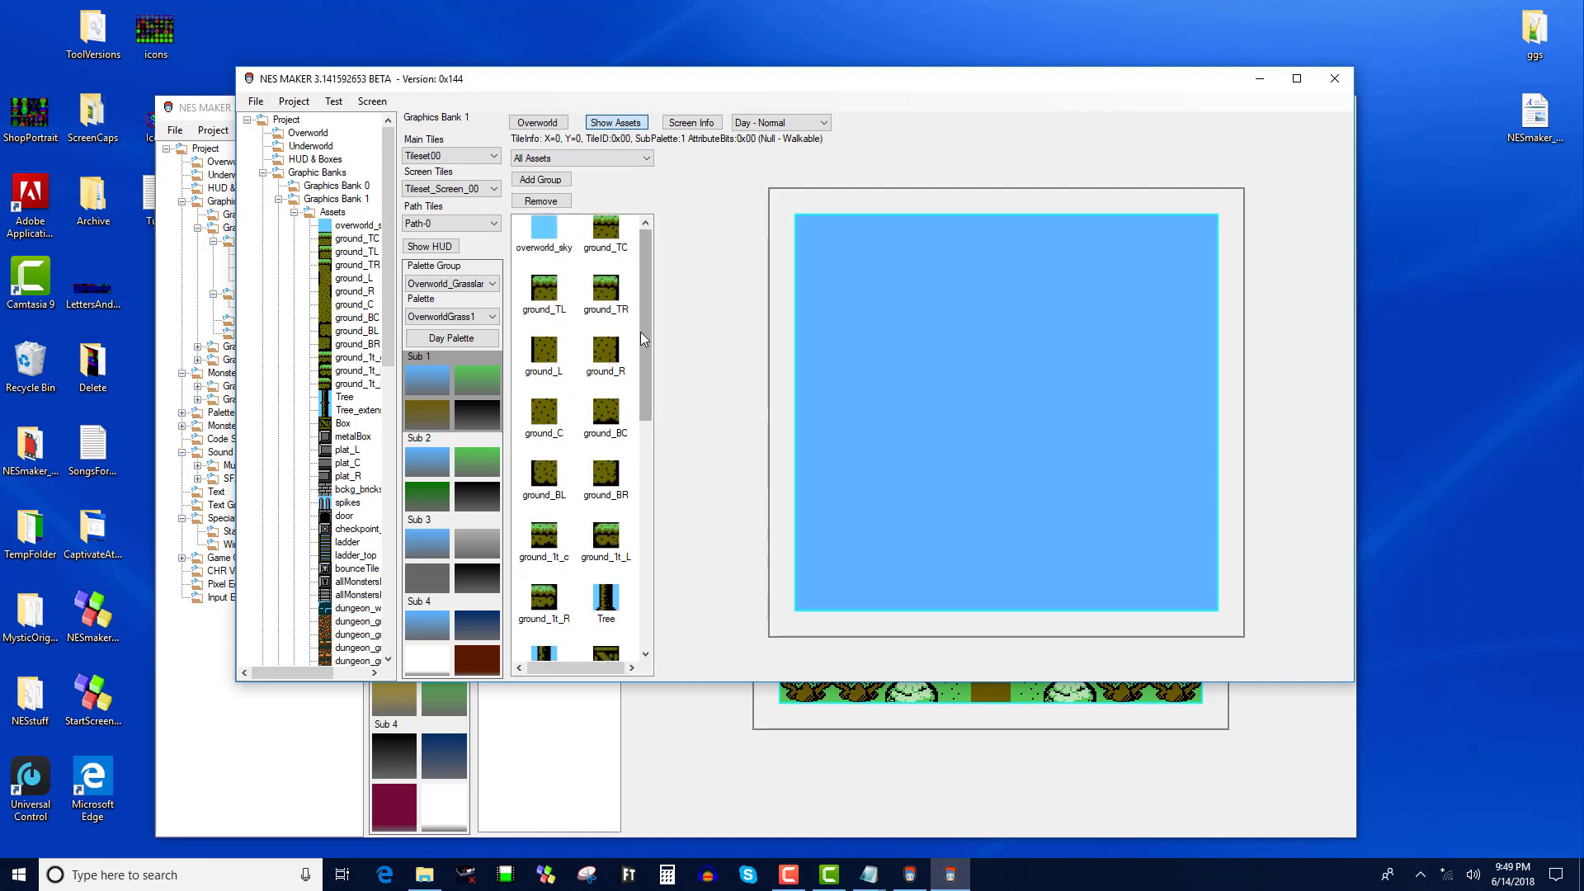
drag(640, 331, 650, 559)
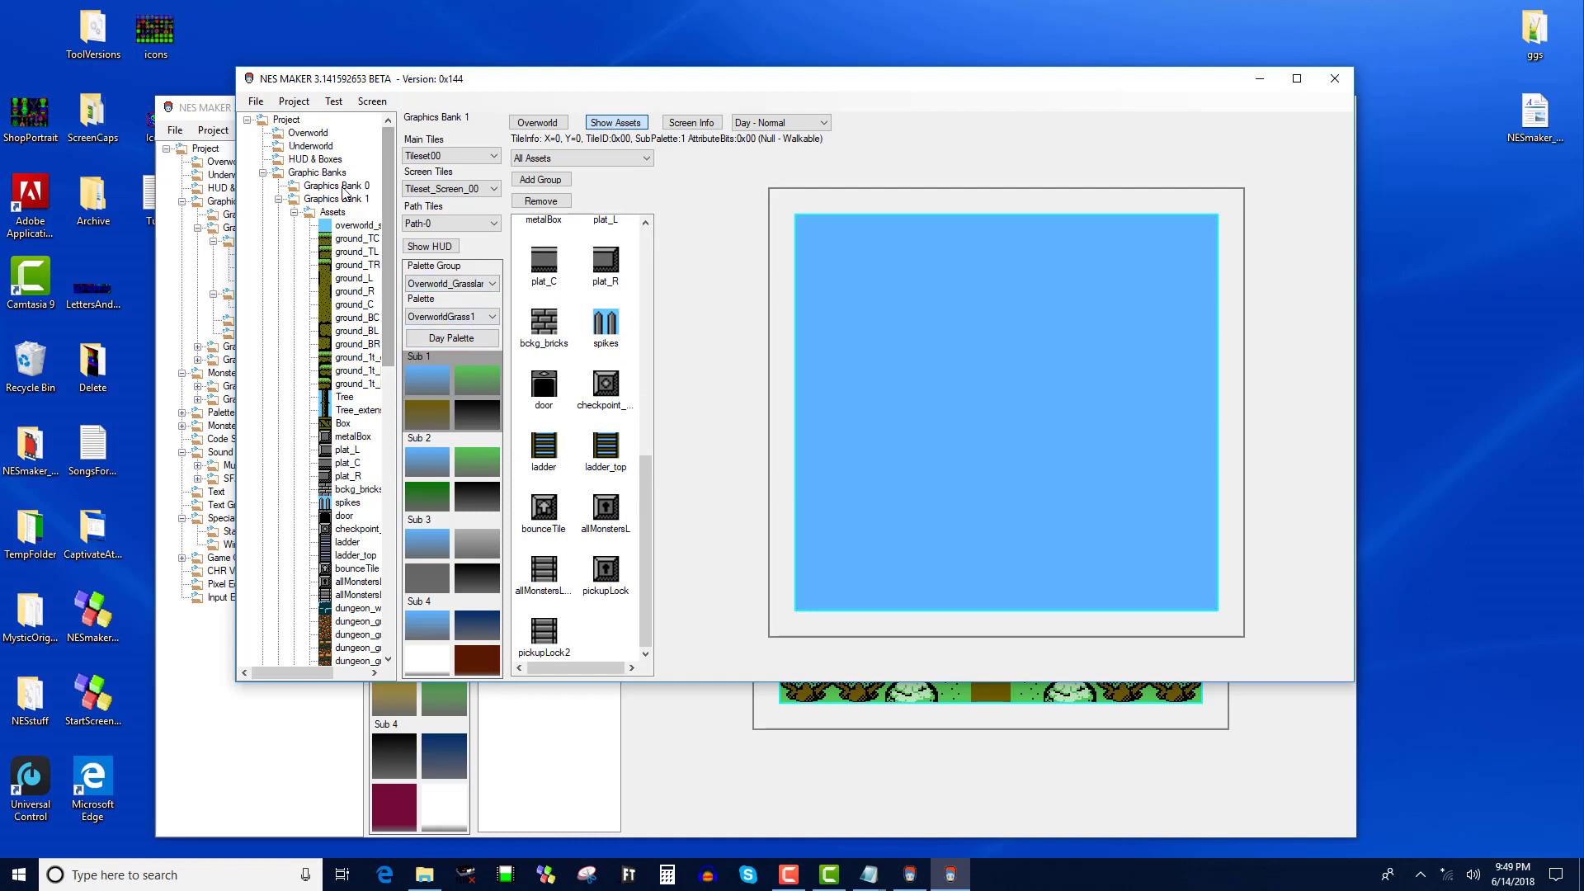
Examine Graphics Bank 1's asset sources, comparing the main tiles with the screen tiles and viewing the available screen tilesets
click(332, 212)
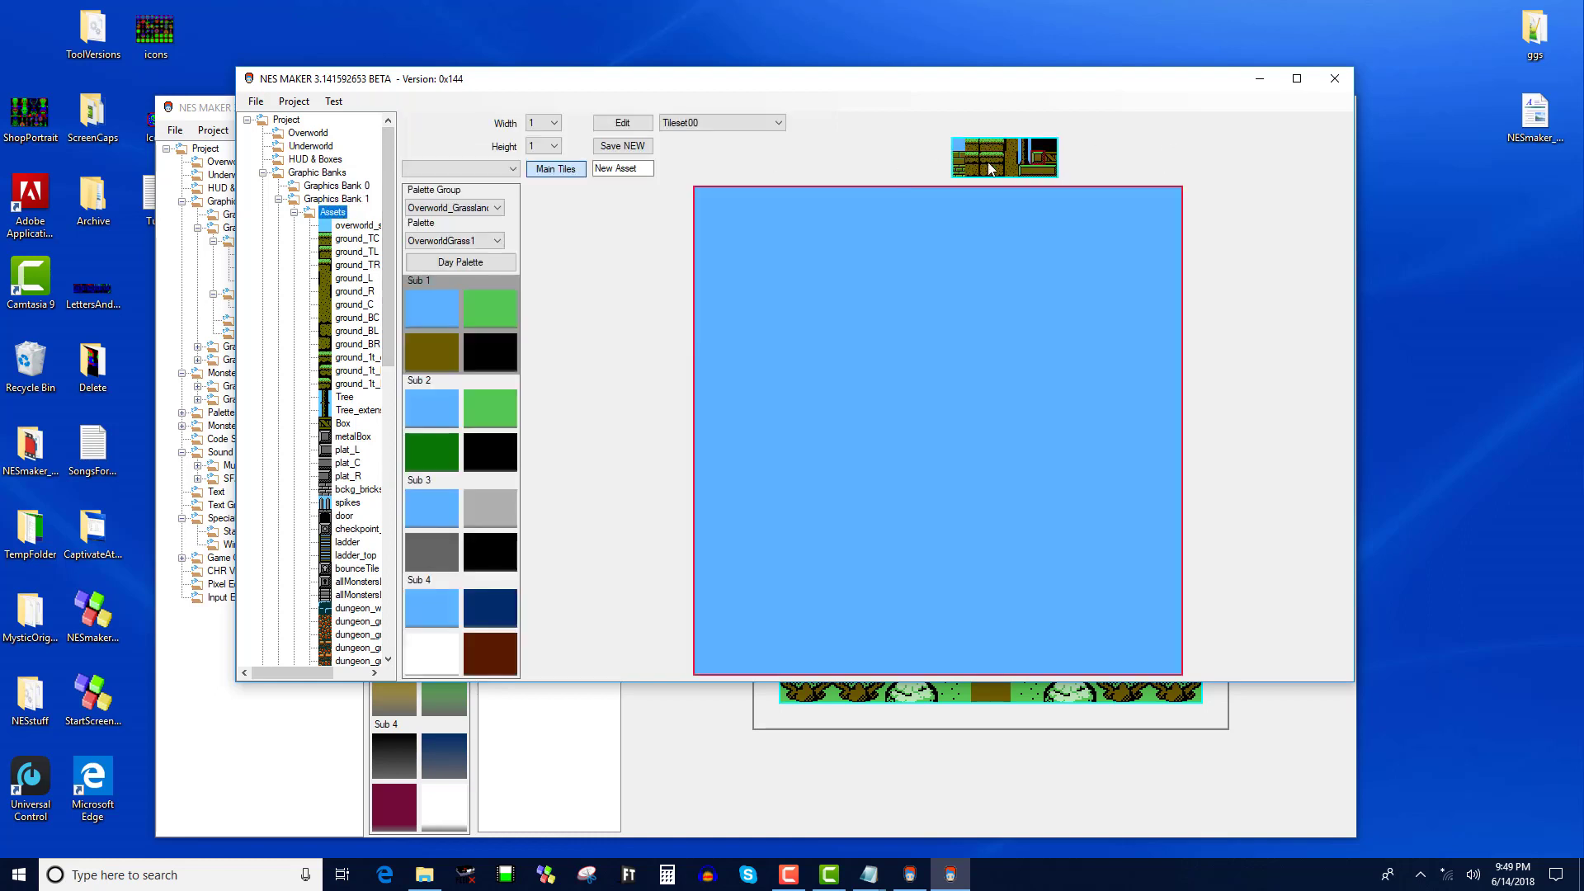
click(578, 170)
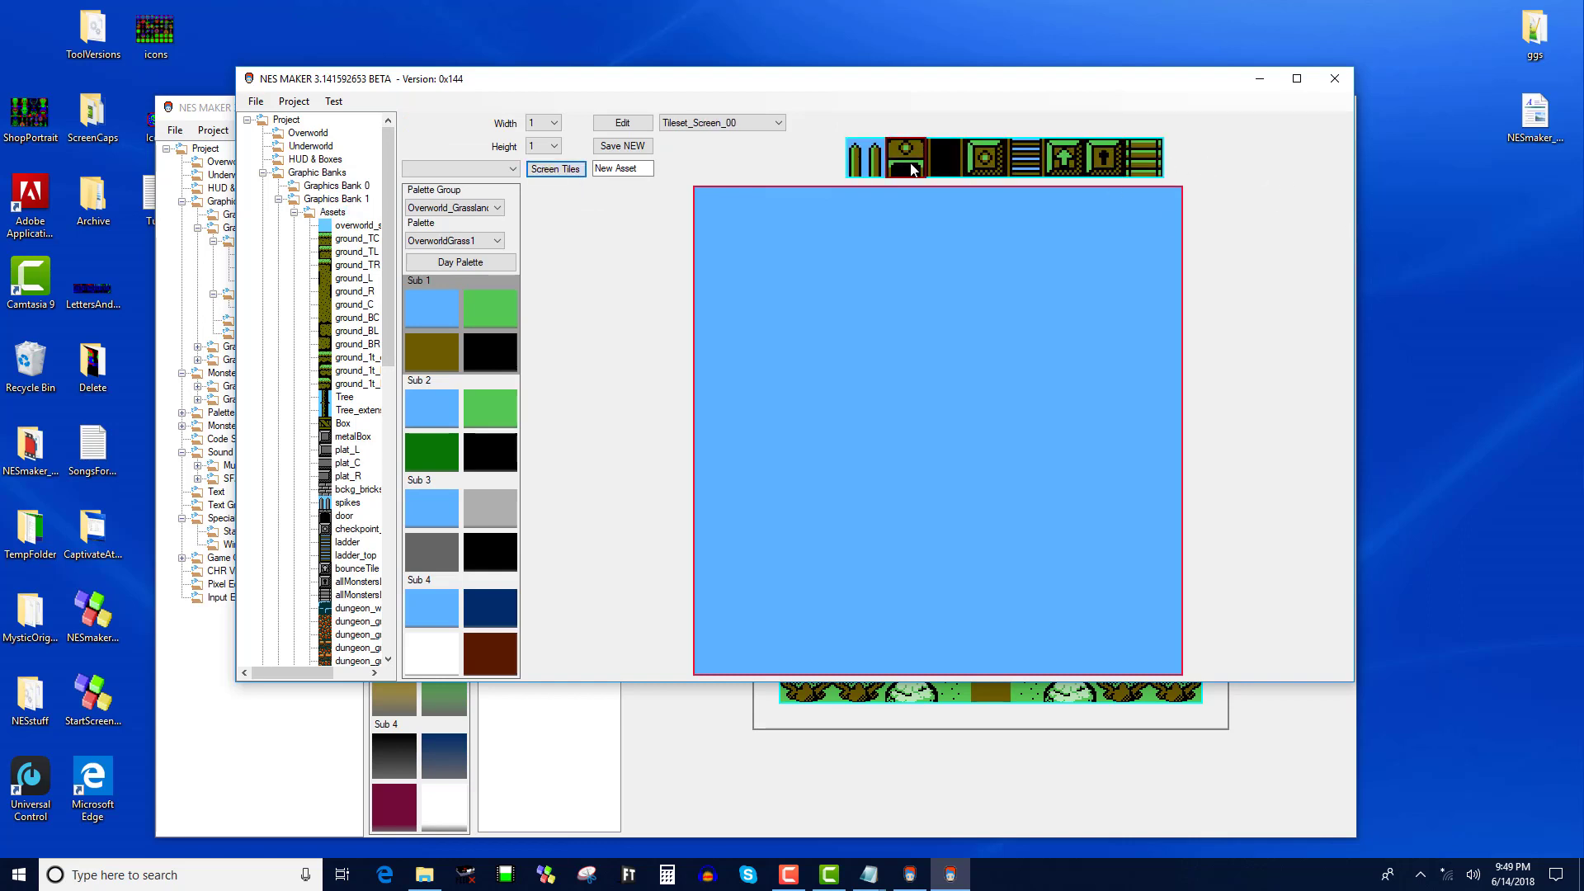
click(970, 167)
click(1066, 161)
click(1142, 168)
click(534, 170)
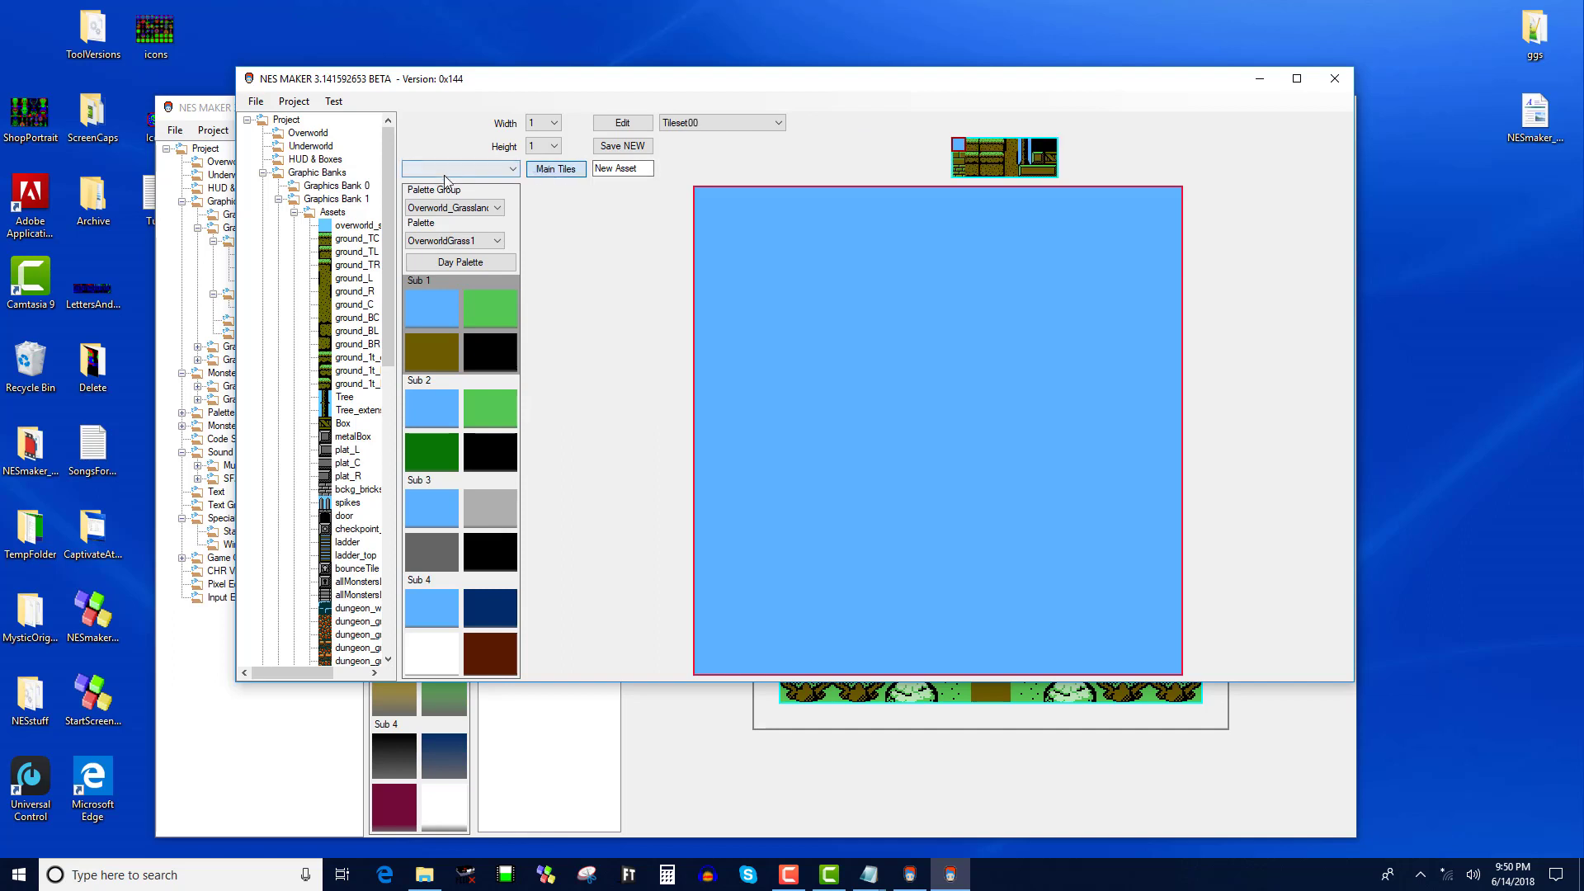
click(532, 171)
click(755, 123)
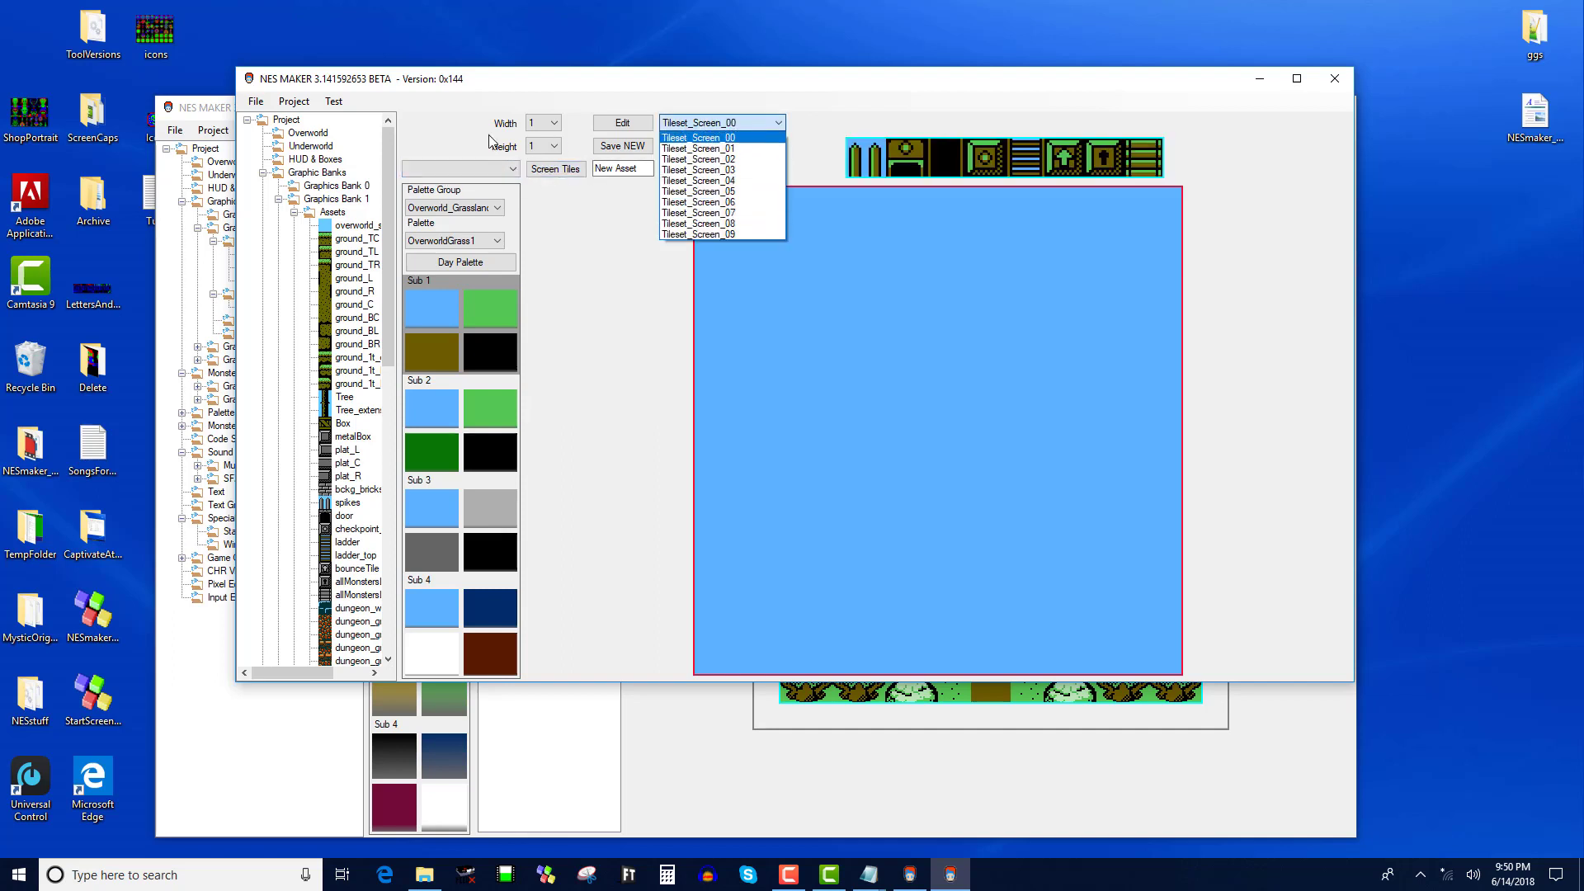
click(627, 240)
click(375, 147)
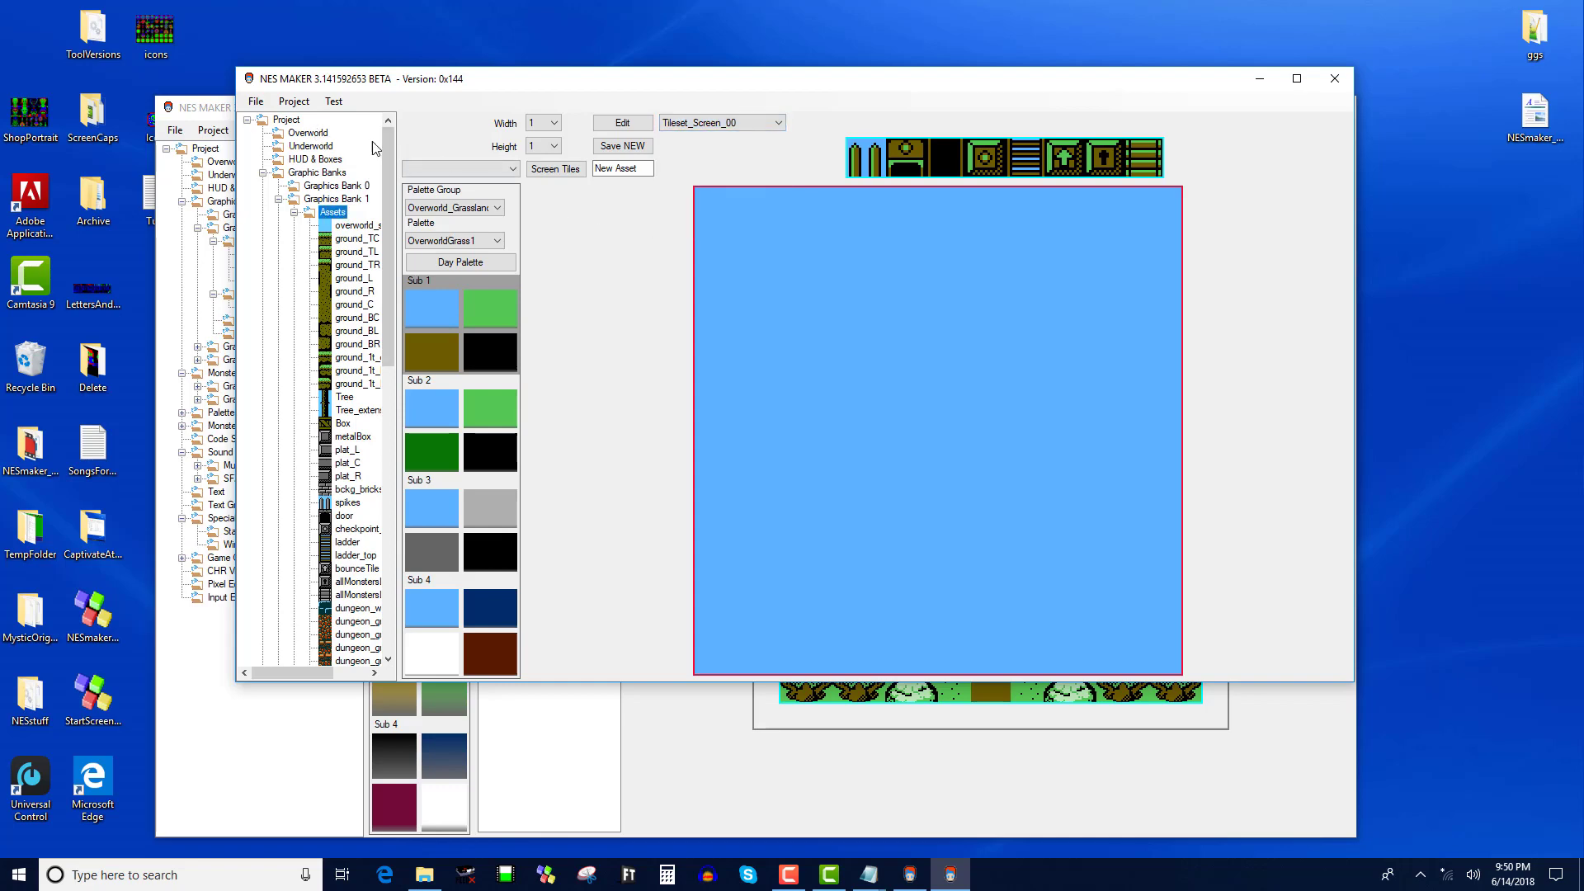
Reopen the empty overworld screen and look through its full asset list again
click(308, 133)
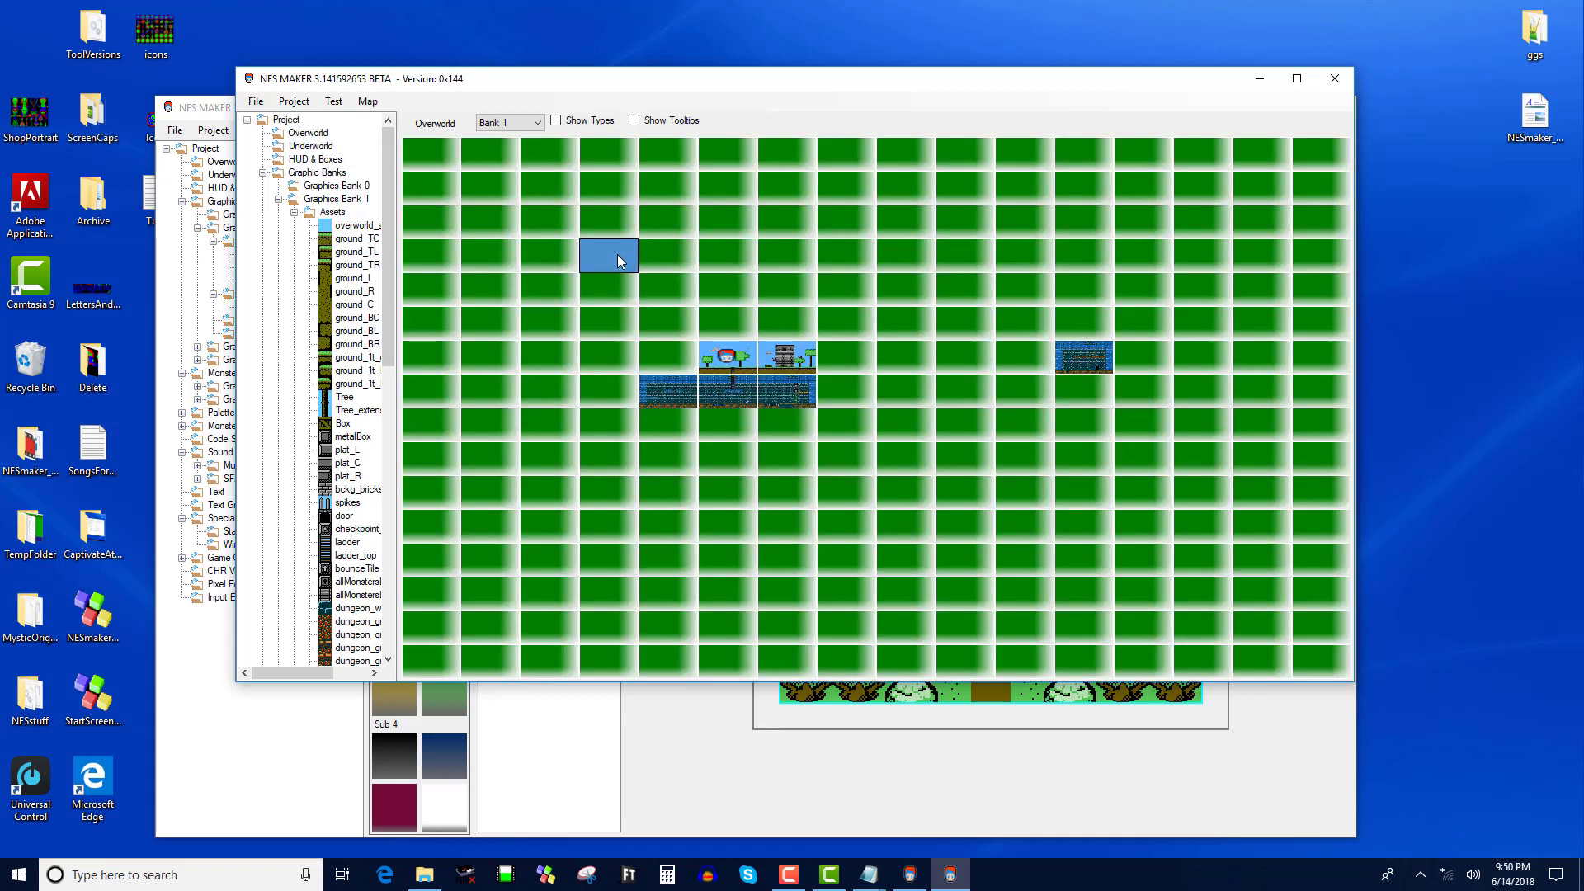
double_click(617, 254)
drag(645, 385, 660, 555)
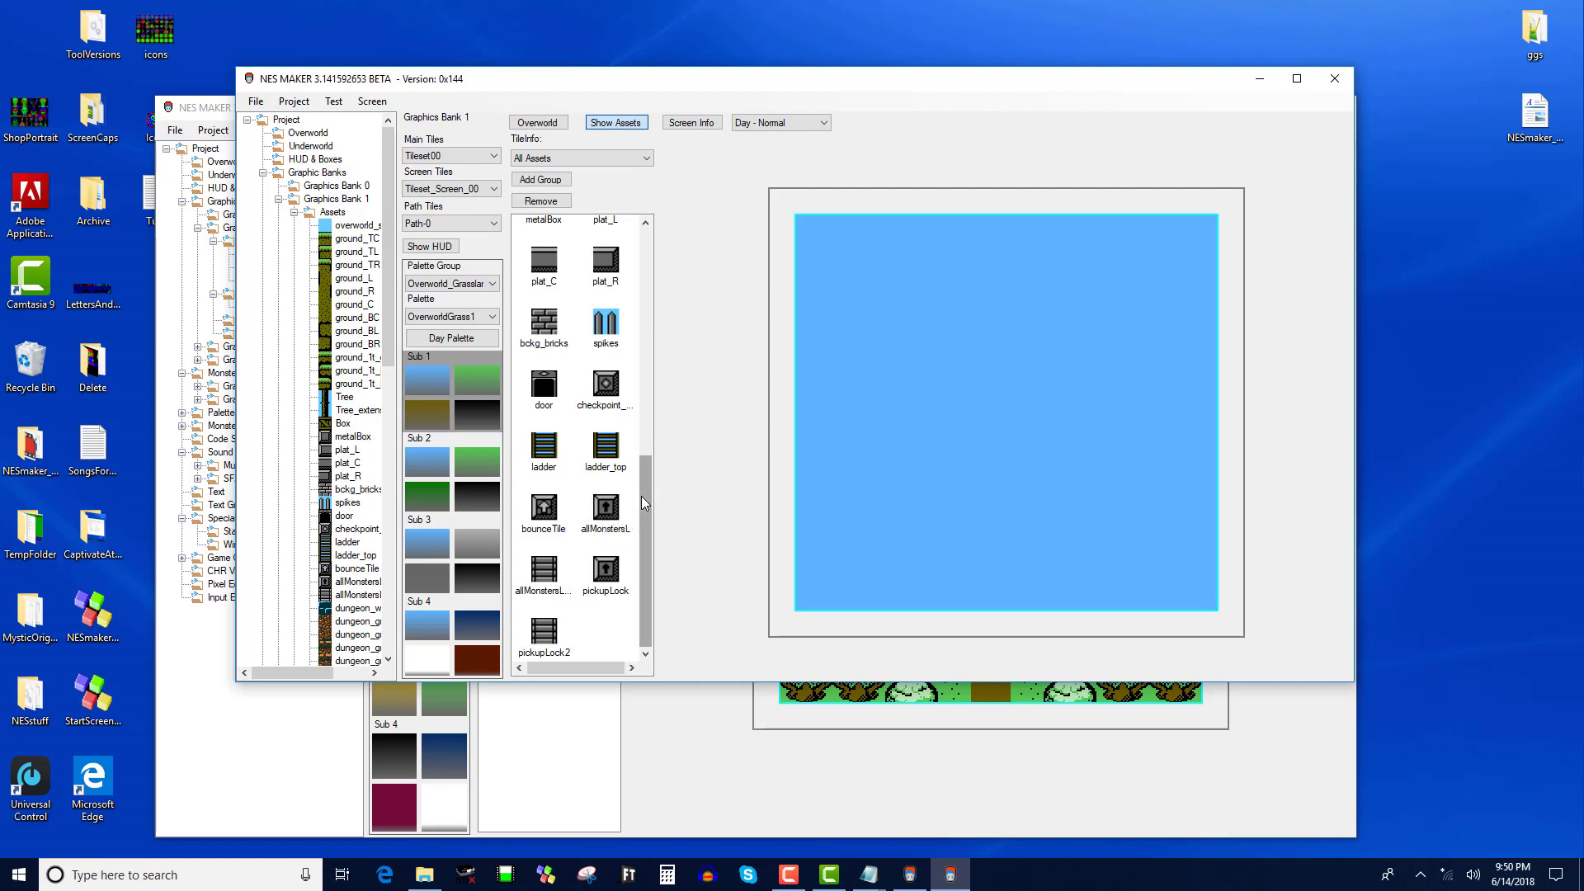
scroll(602, 393, up, 10)
Set the screen's main tiles to Tileset01 and browse the assets available for it
click(492, 155)
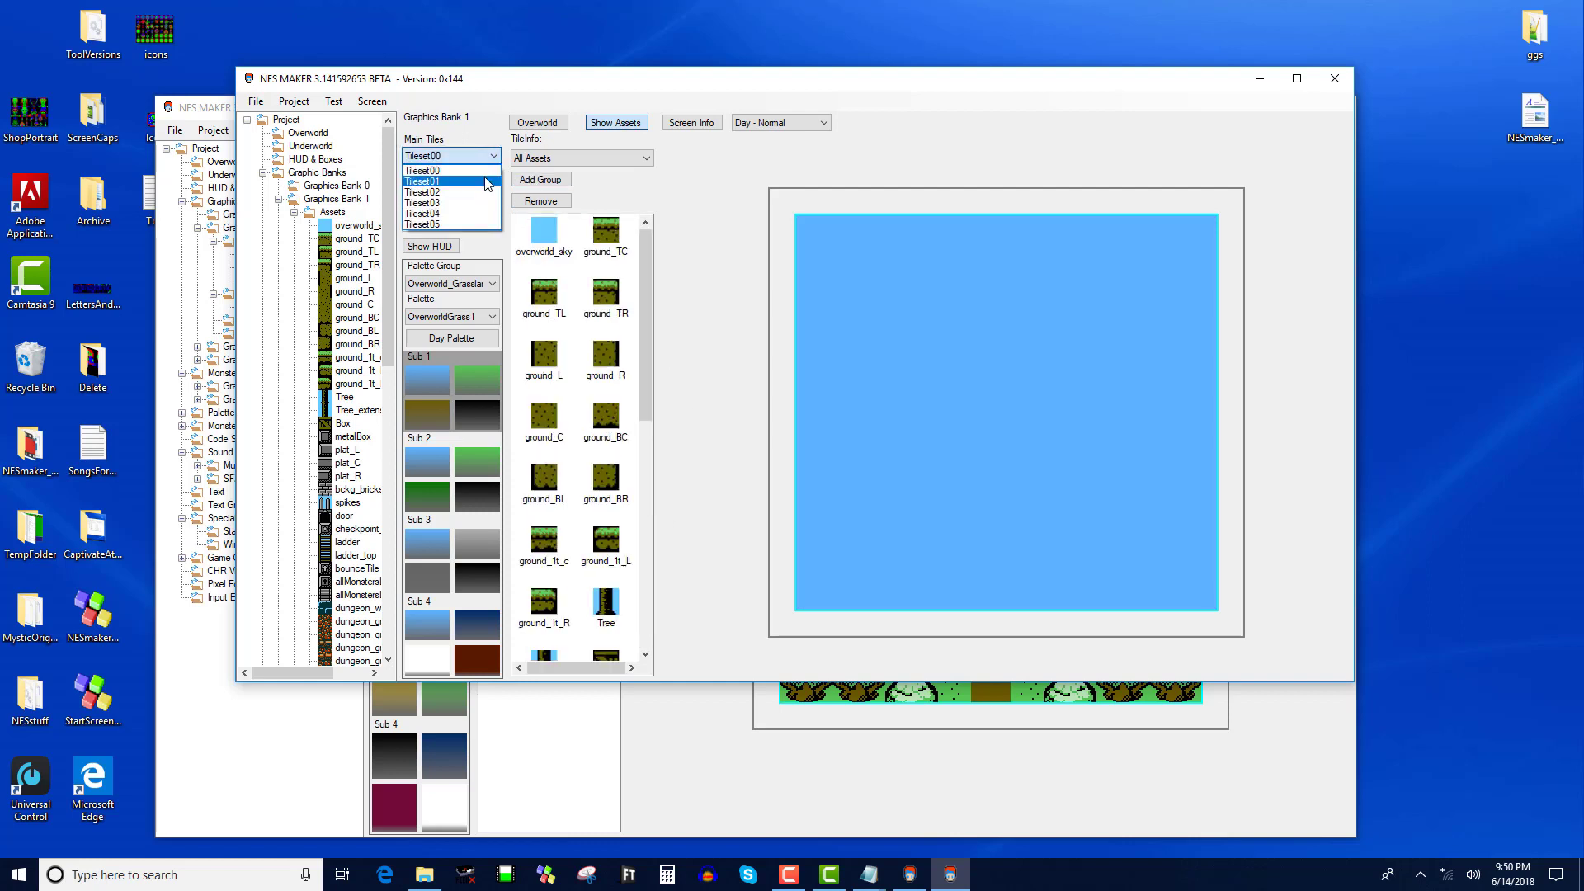
click(422, 181)
drag(646, 289, 655, 528)
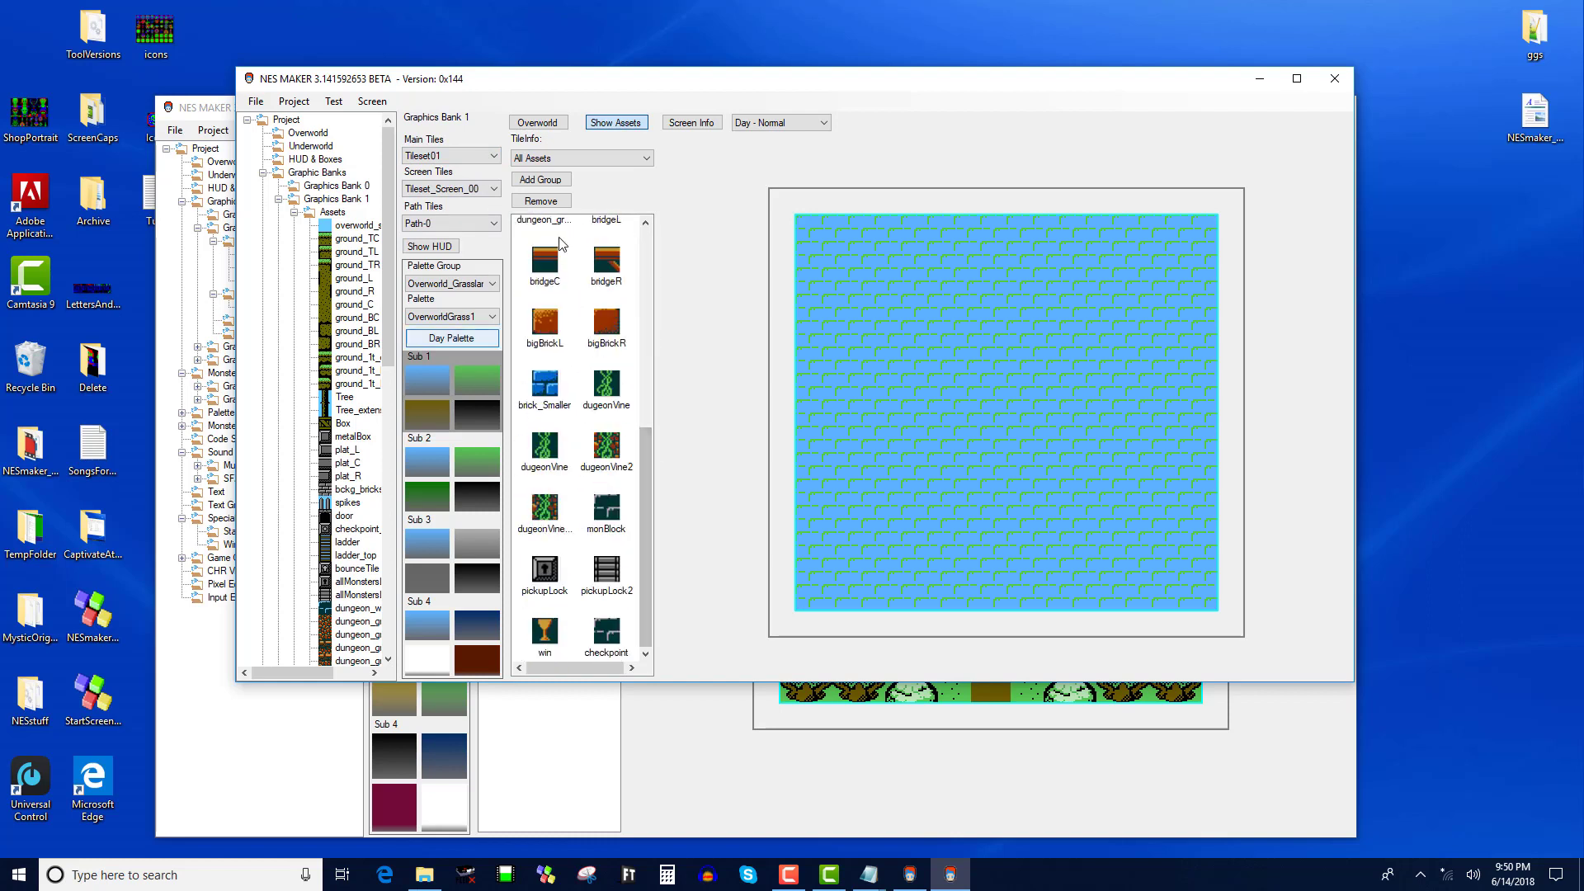
drag(649, 462, 599, 216)
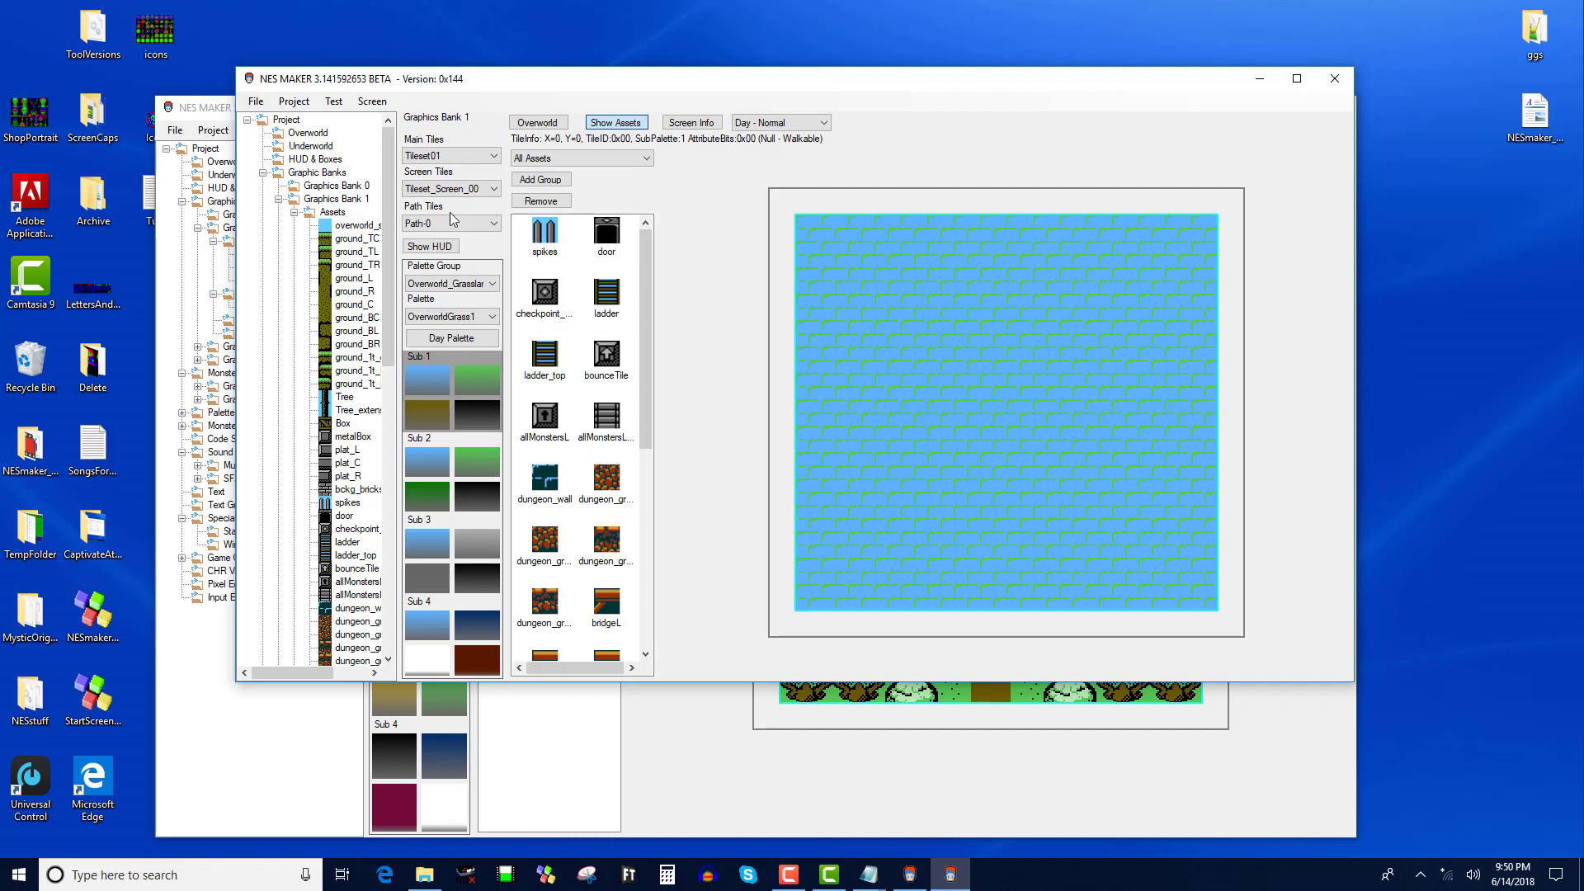
Alternate the main tiles between Tileset00 and Tileset01 to compare their assets, ending on Tileset00
click(464, 155)
click(446, 166)
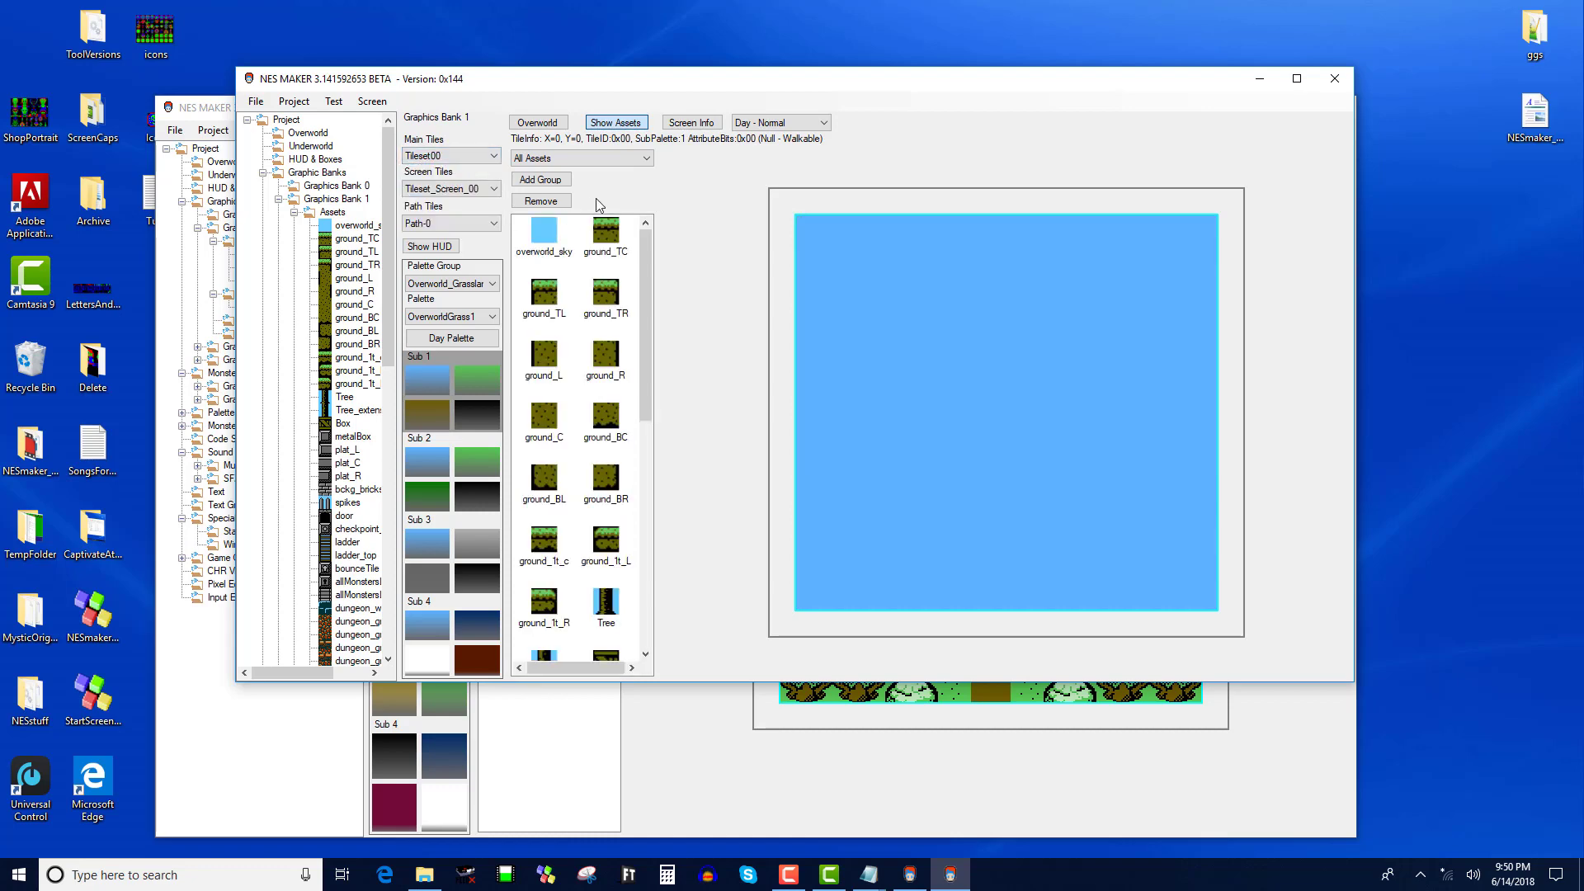
click(476, 156)
click(483, 182)
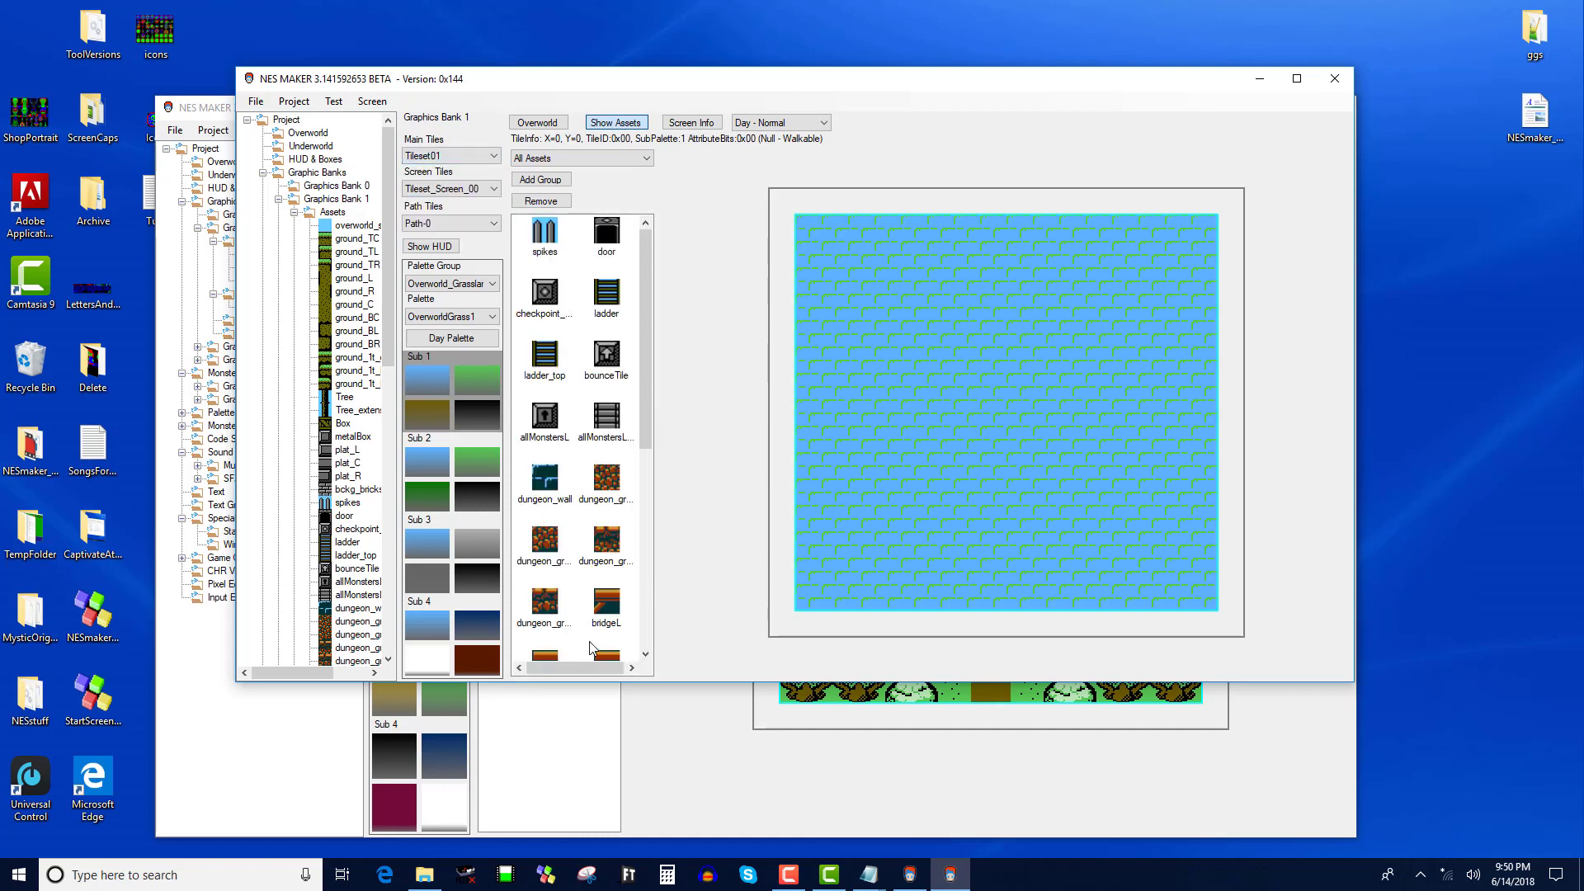
scroll(648, 504, down, 5)
scroll(643, 512, down, 3)
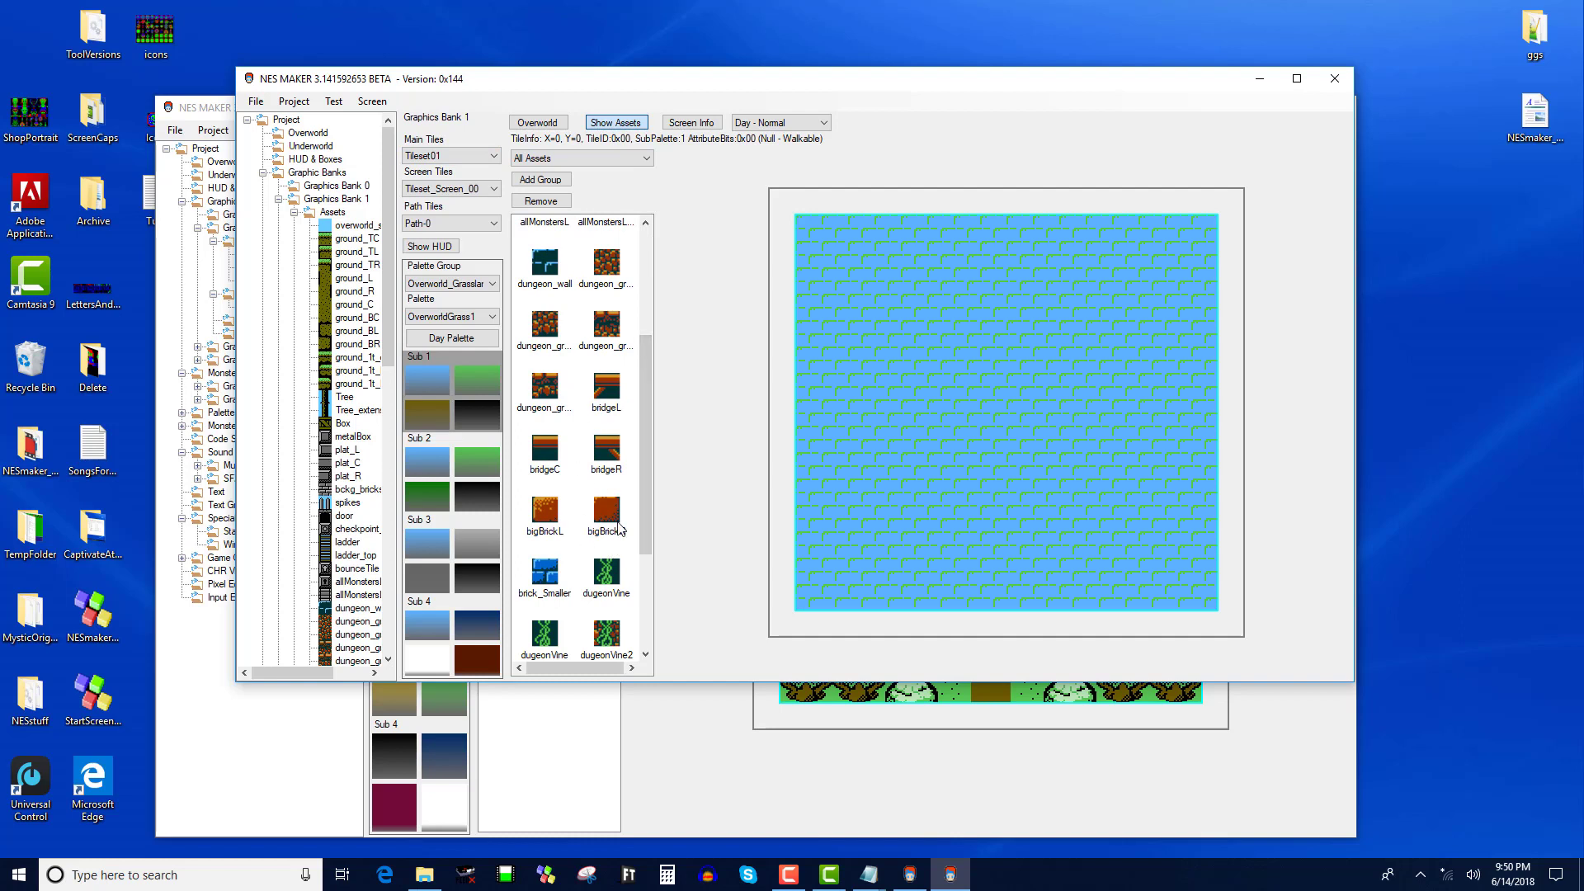
drag(641, 424, 594, 222)
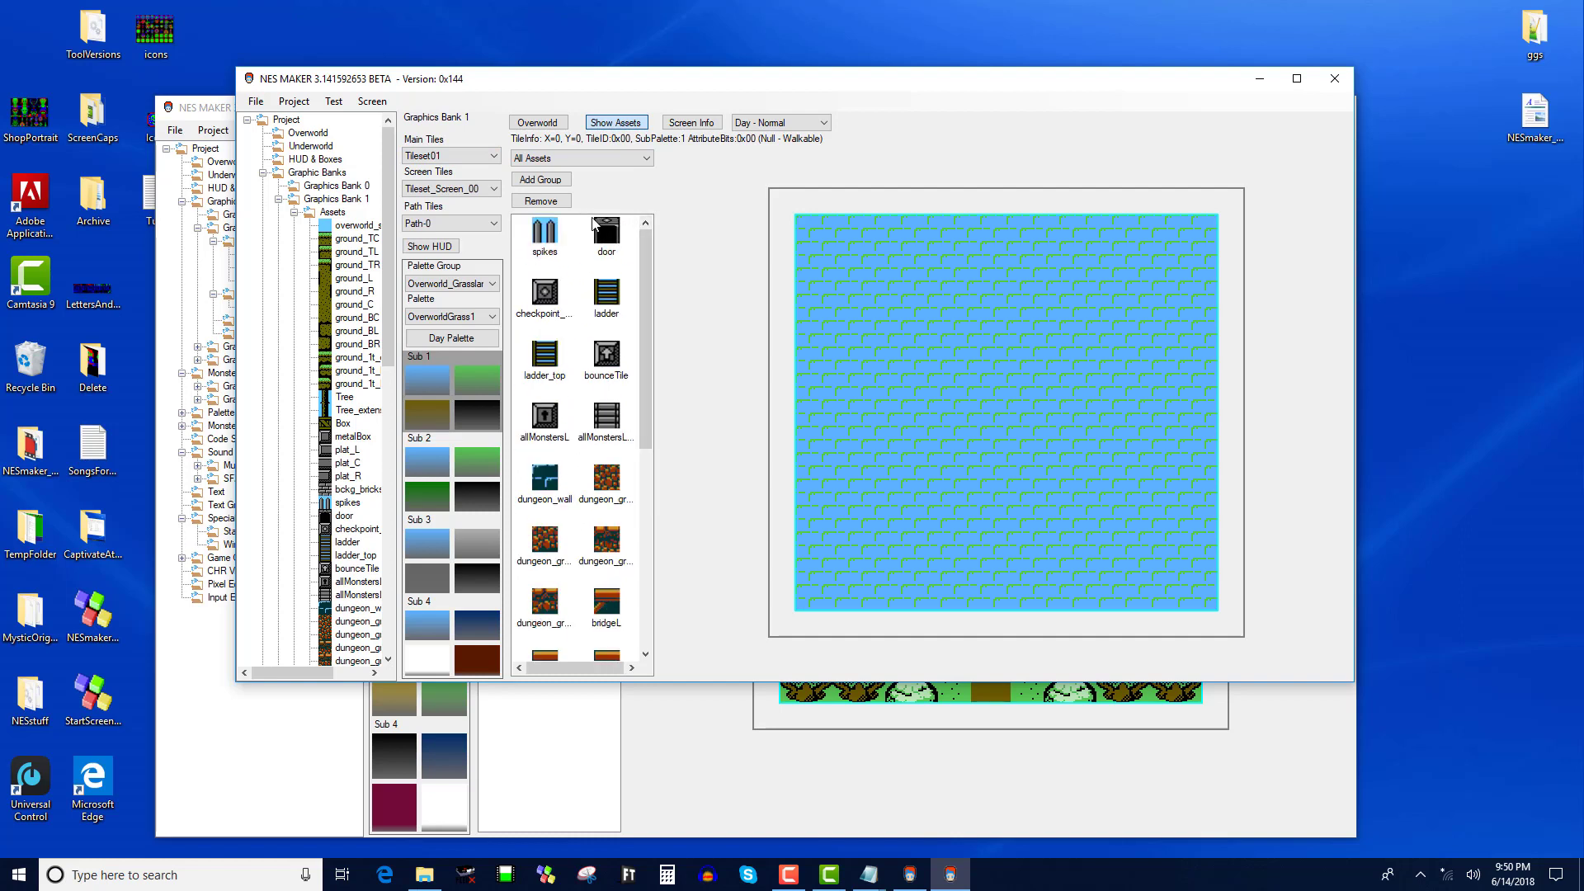
click(492, 156)
click(493, 171)
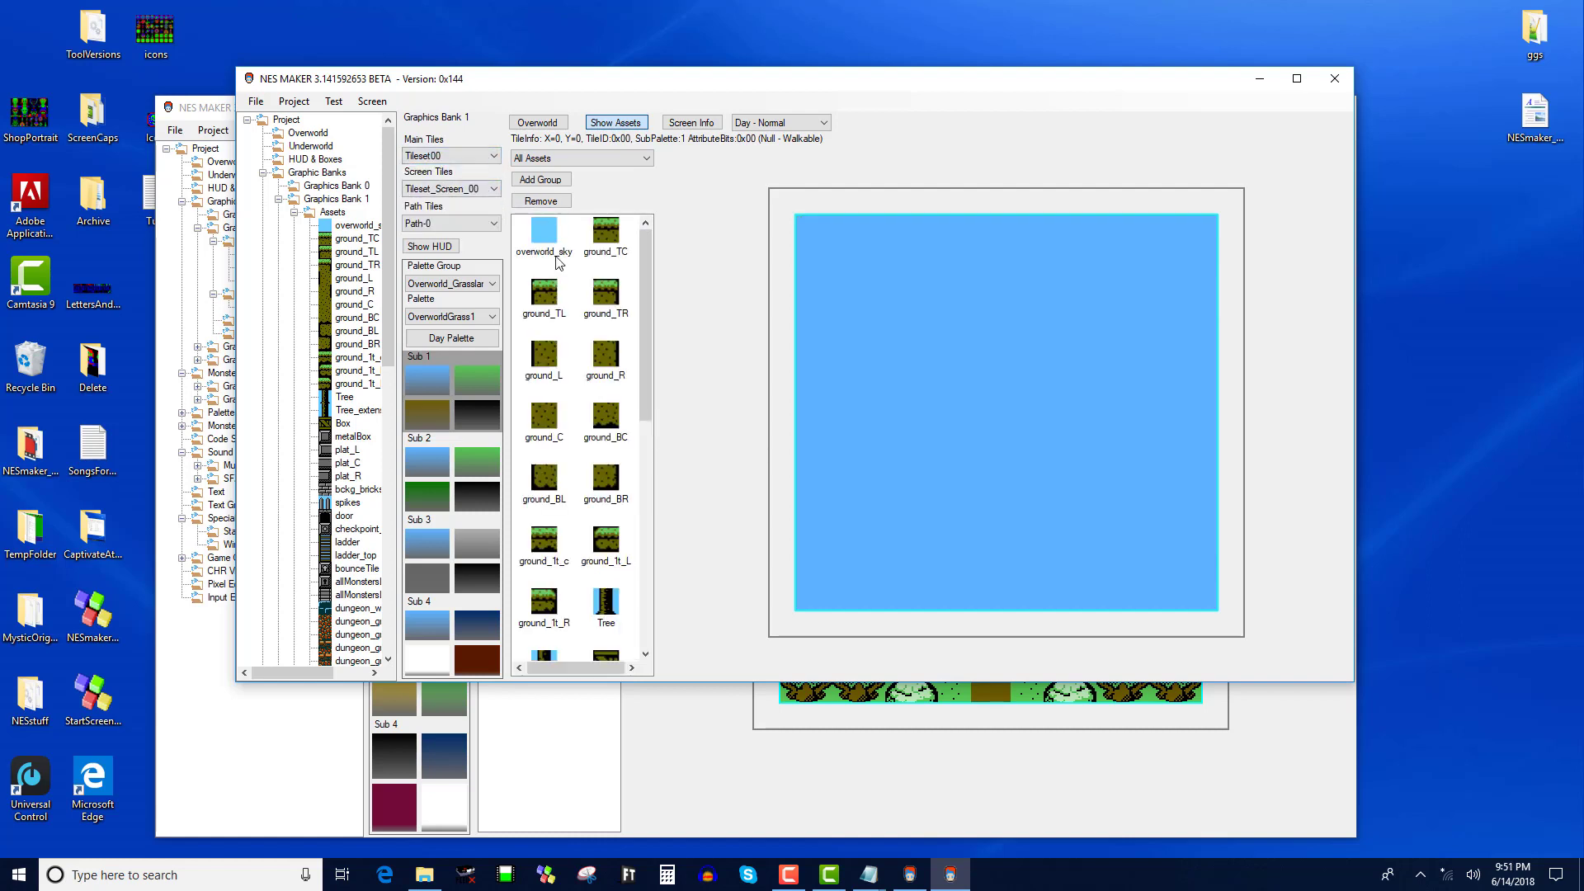
Paint a grass-topped ground row across the screen at Y=12 and fill the first seven columns beneath it with plain ground
mouse_move(808, 545)
mouse_down()
mouse_move(1205, 545)
mouse_move(1179, 544)
mouse_up()
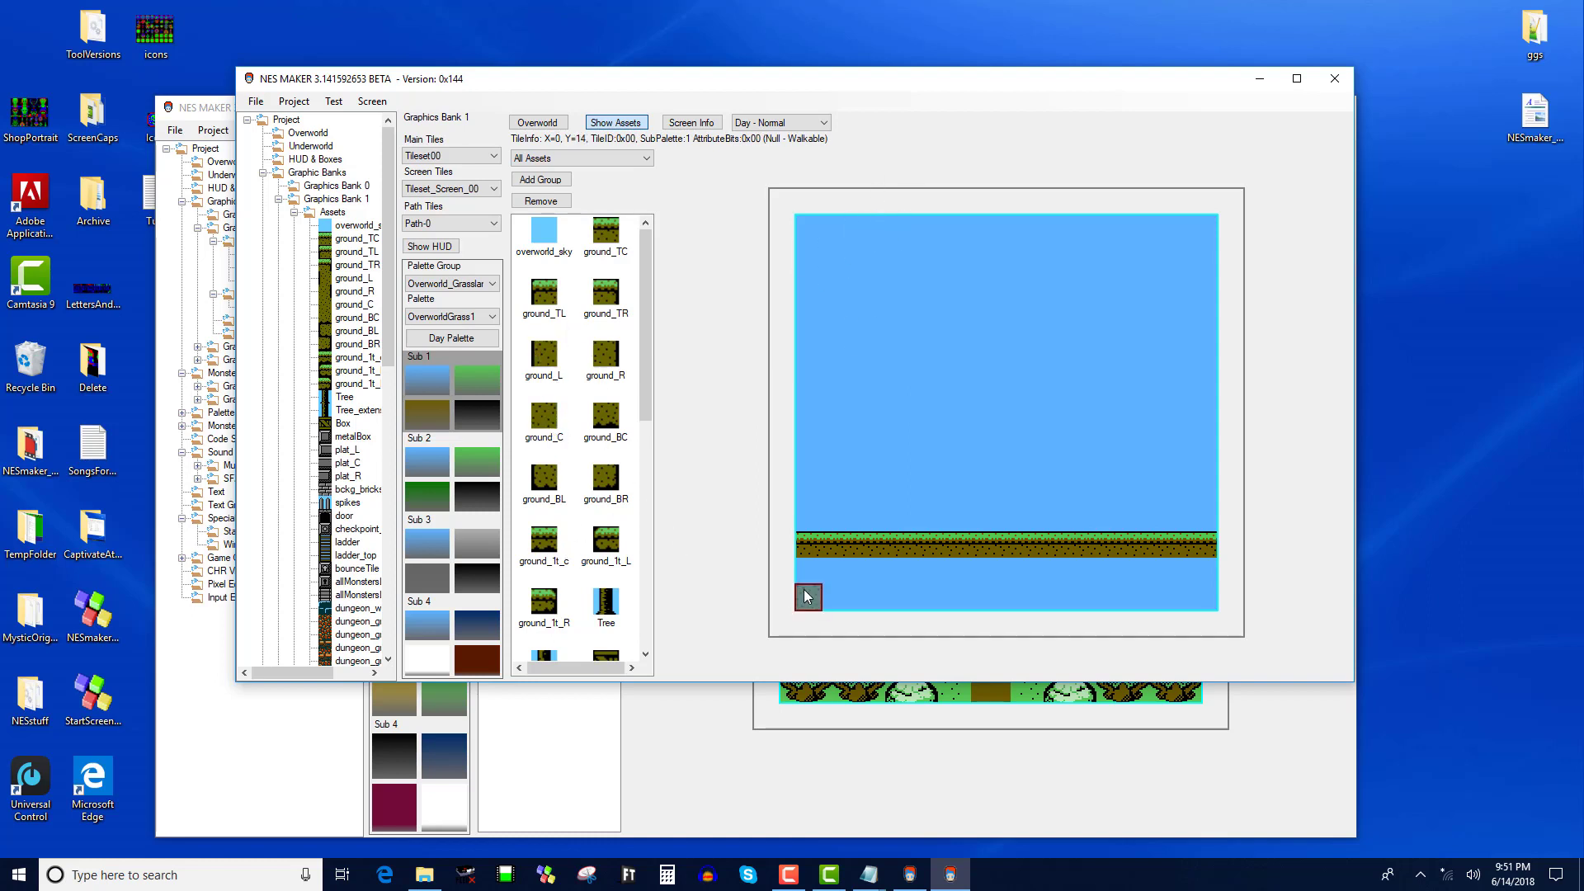
mouse_move(809, 592)
mouse_down()
mouse_move(864, 578)
mouse_move(886, 601)
mouse_move(886, 567)
mouse_move(911, 569)
mouse_move(916, 595)
mouse_move(964, 596)
mouse_move(947, 570)
mouse_move(948, 590)
mouse_move(979, 576)
mouse_move(974, 597)
mouse_move(937, 599)
mouse_up()
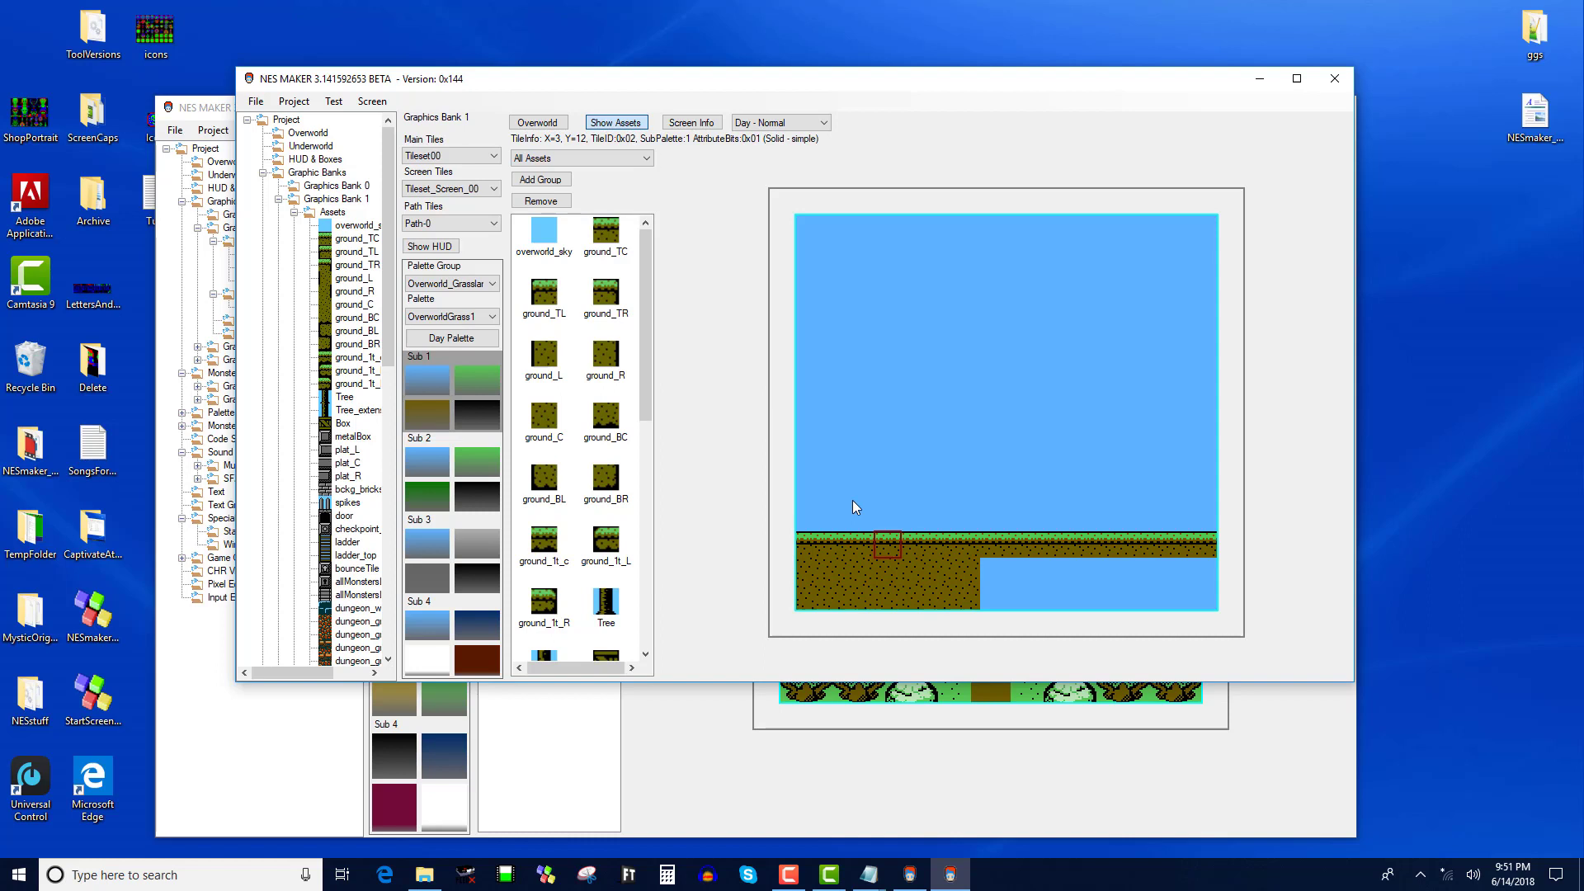
Fill the remaining area beneath the grass row with ground and build a tree trunk at X=11 from Y=8 to Y=11
click(983, 564)
click(1177, 569)
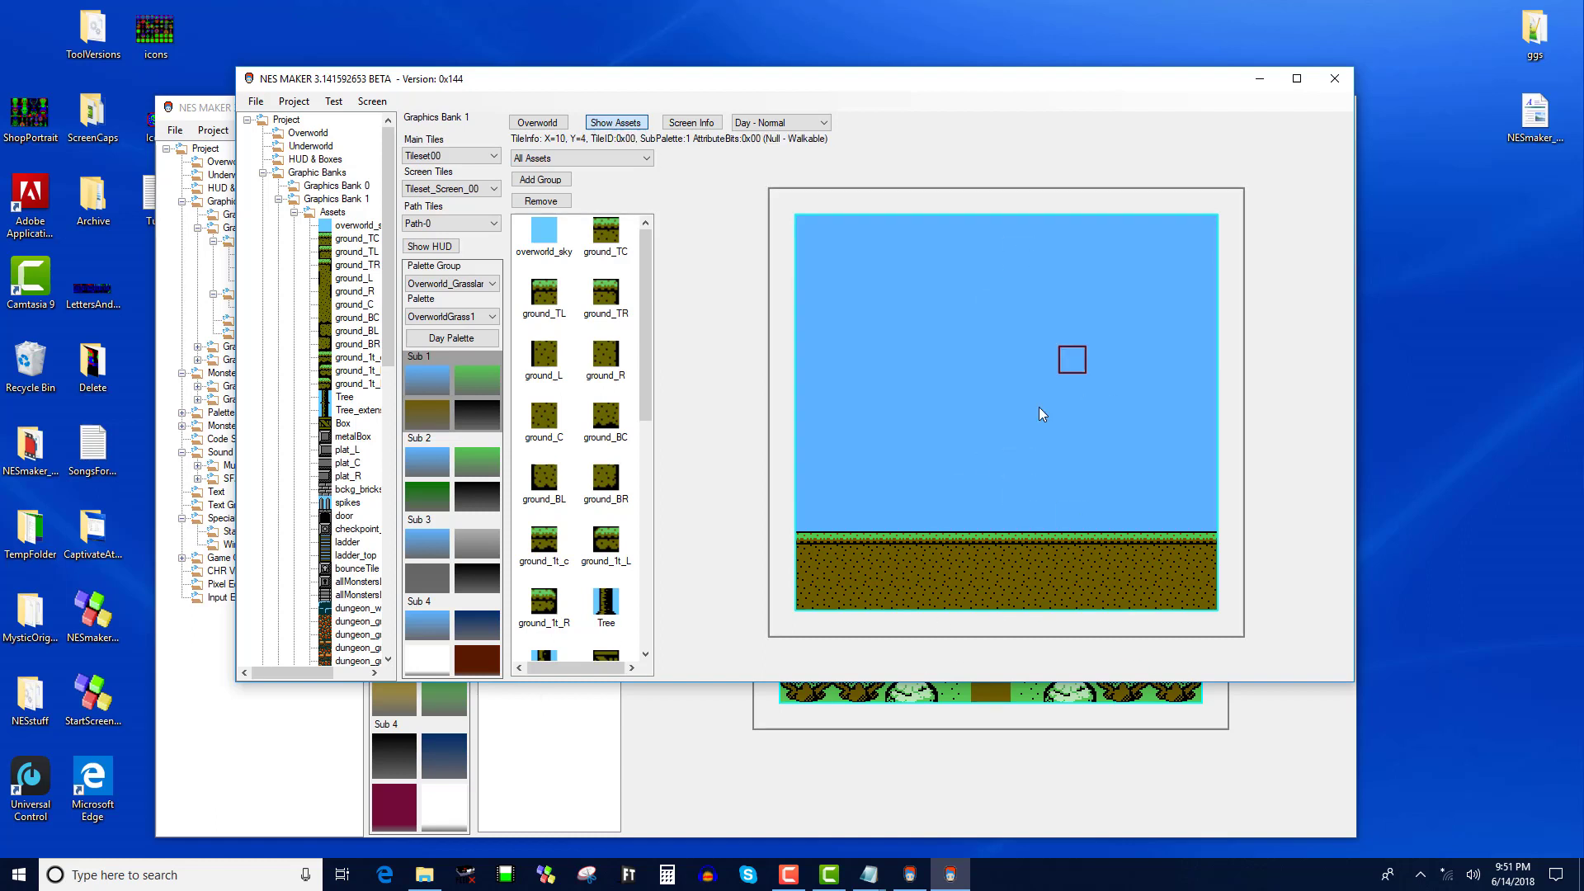
drag(643, 413, 648, 483)
click(1098, 485)
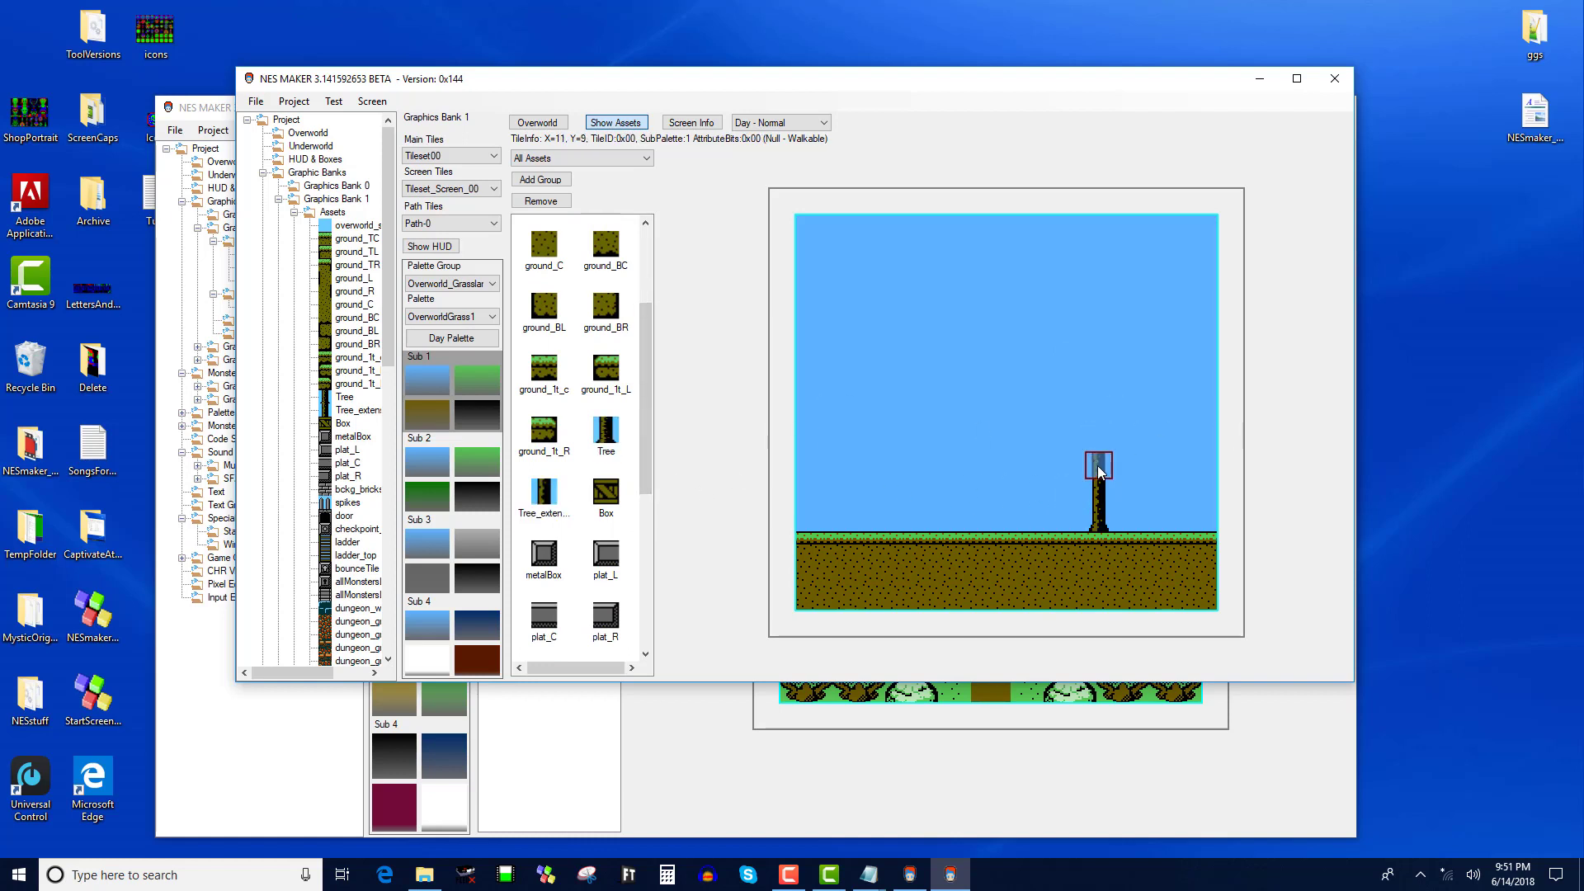
click(1098, 466)
click(1098, 439)
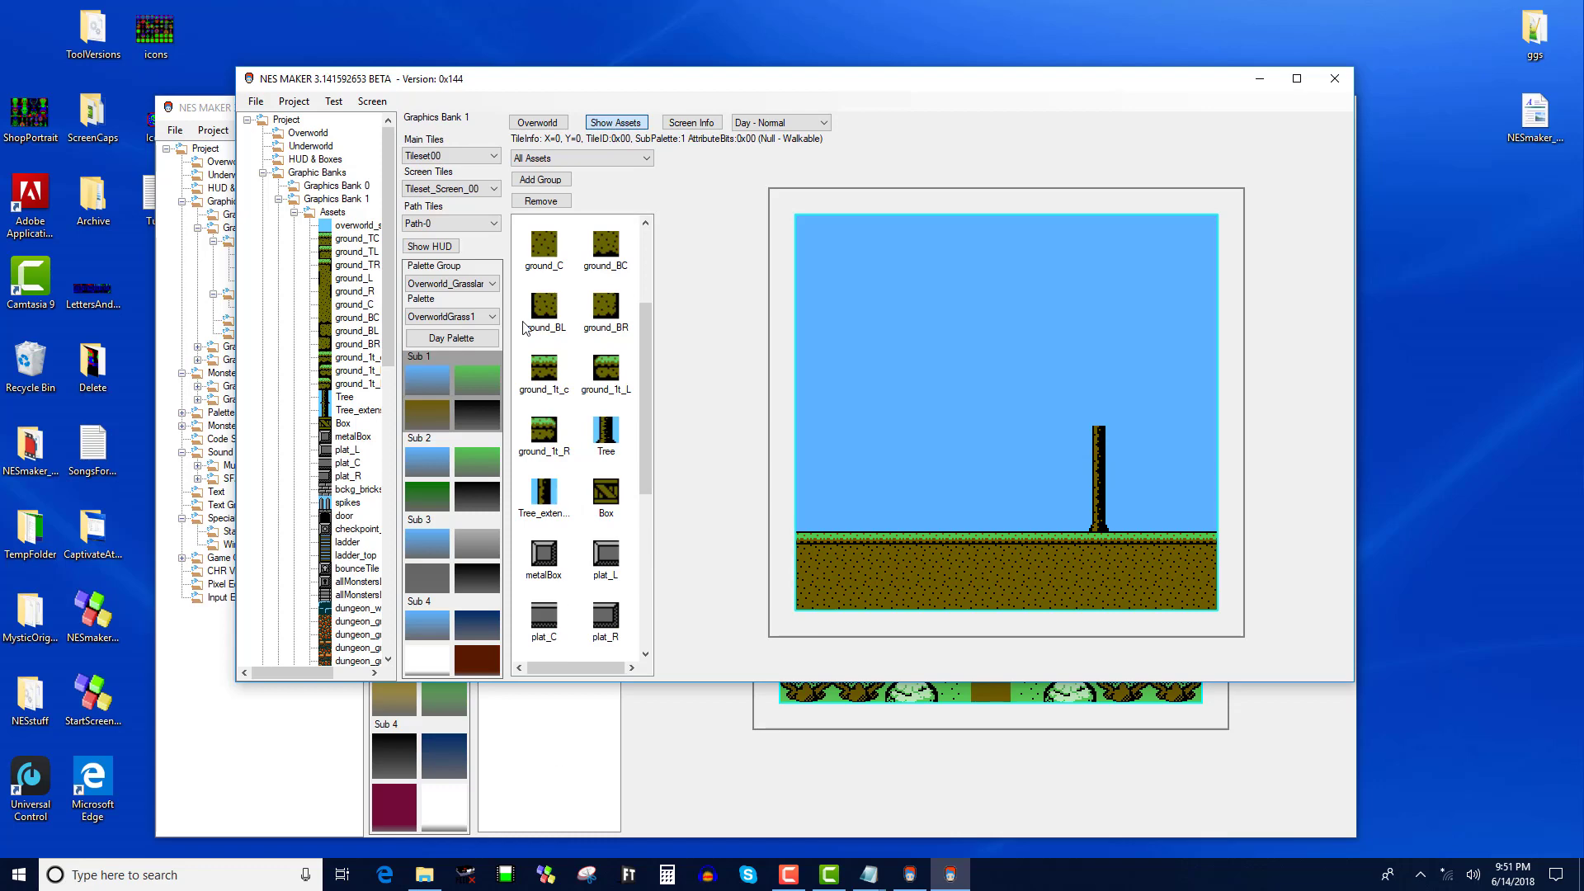
Open the overworldPaths path info in Graphics Bank 1 and compare its cloud and treetop paths, including their tile types and sub-palettes
drag(392, 367, 392, 550)
click(295, 465)
click(354, 476)
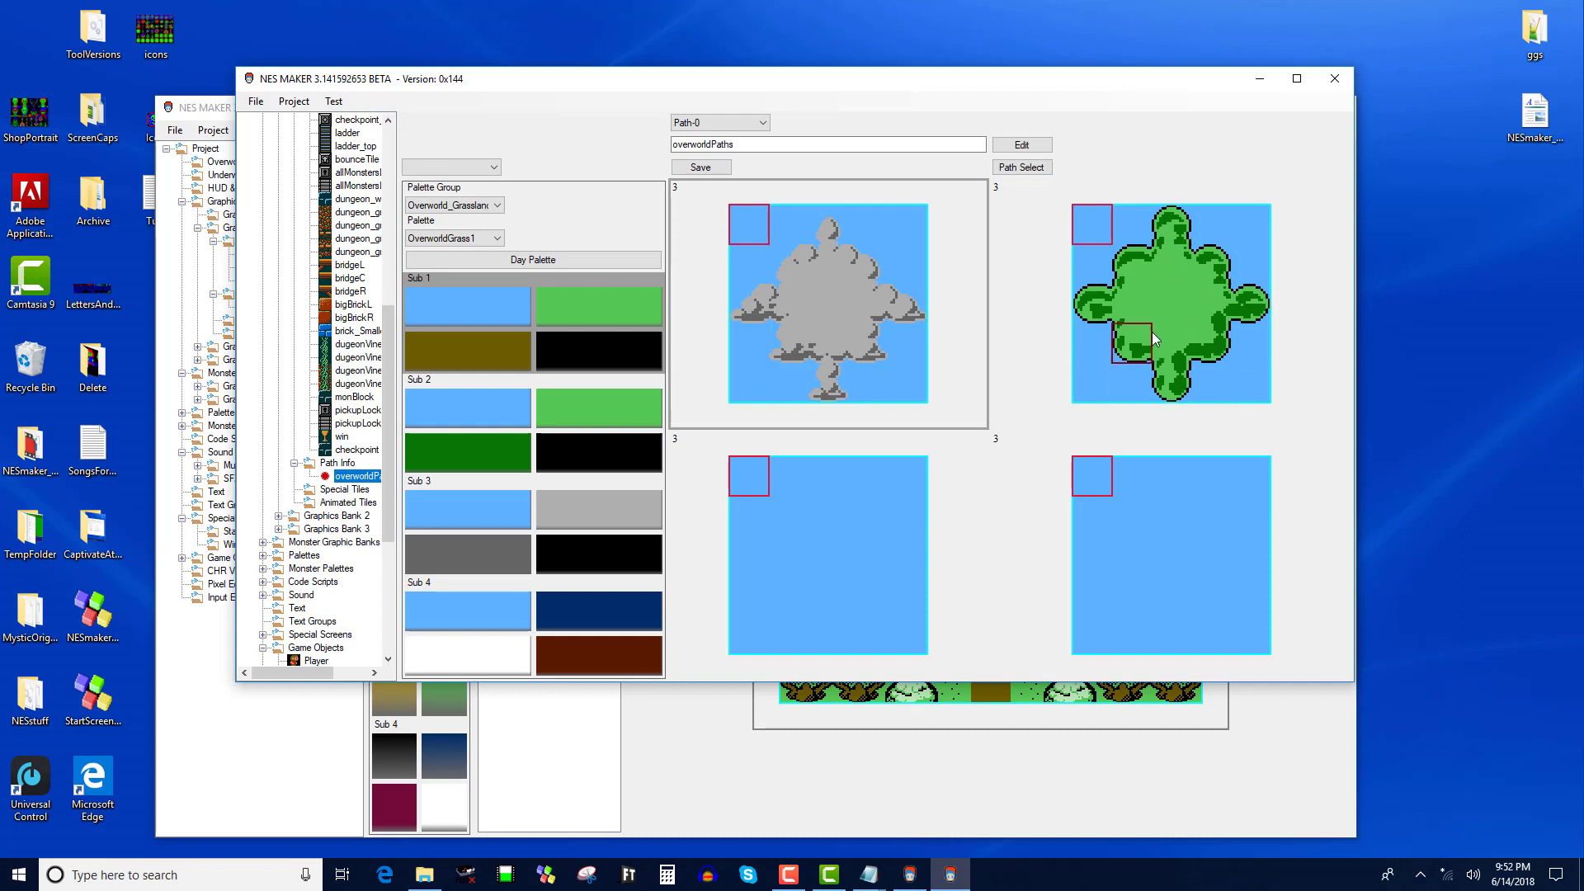
click(1167, 381)
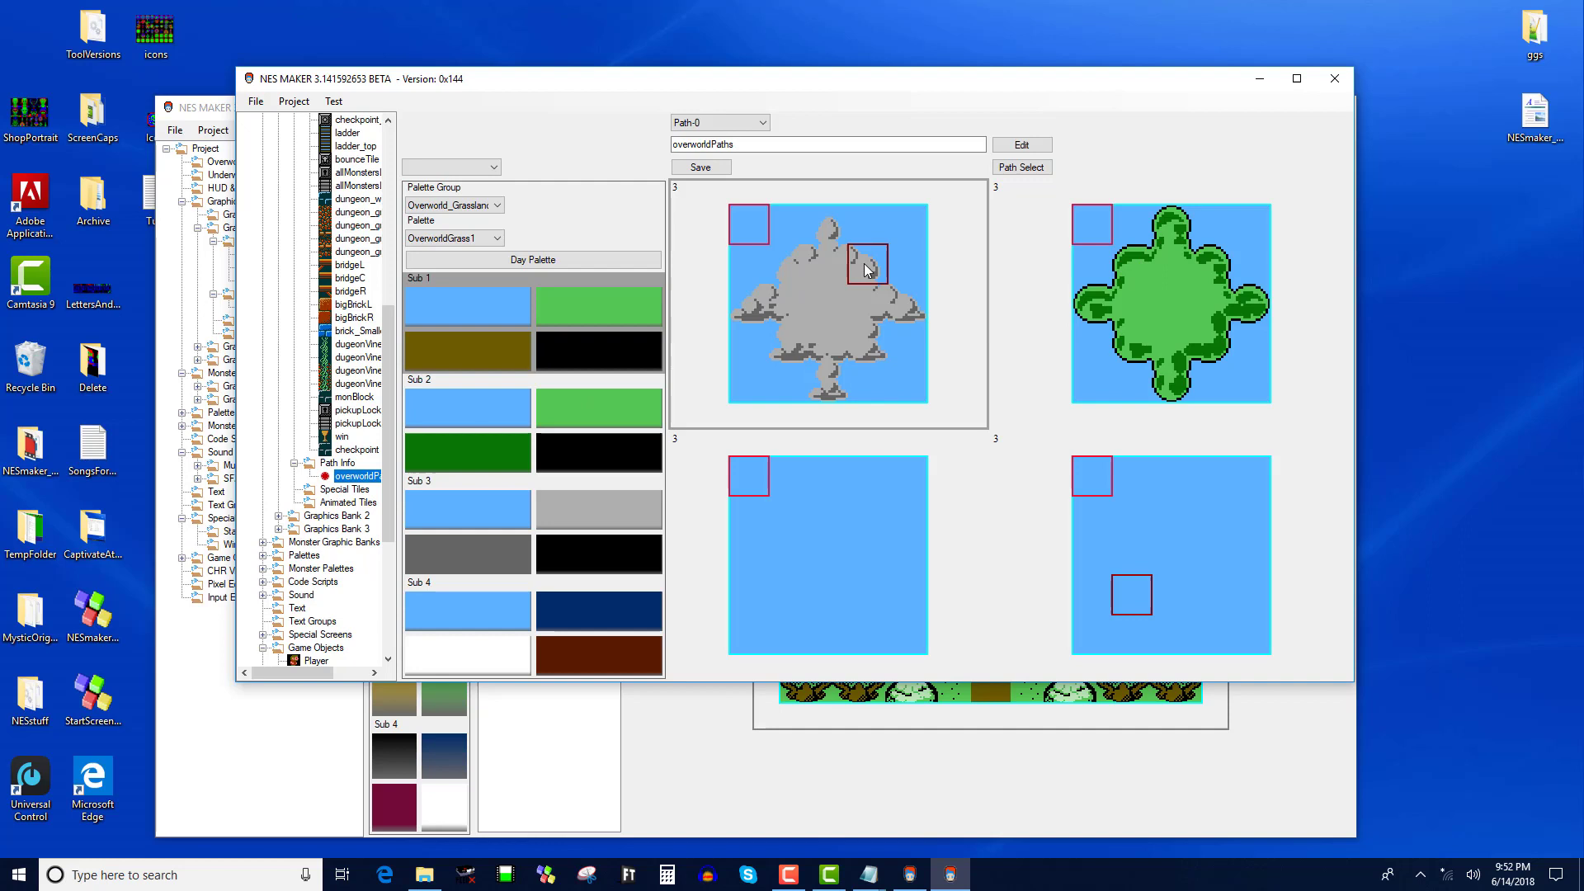
drag(391, 457, 359, 238)
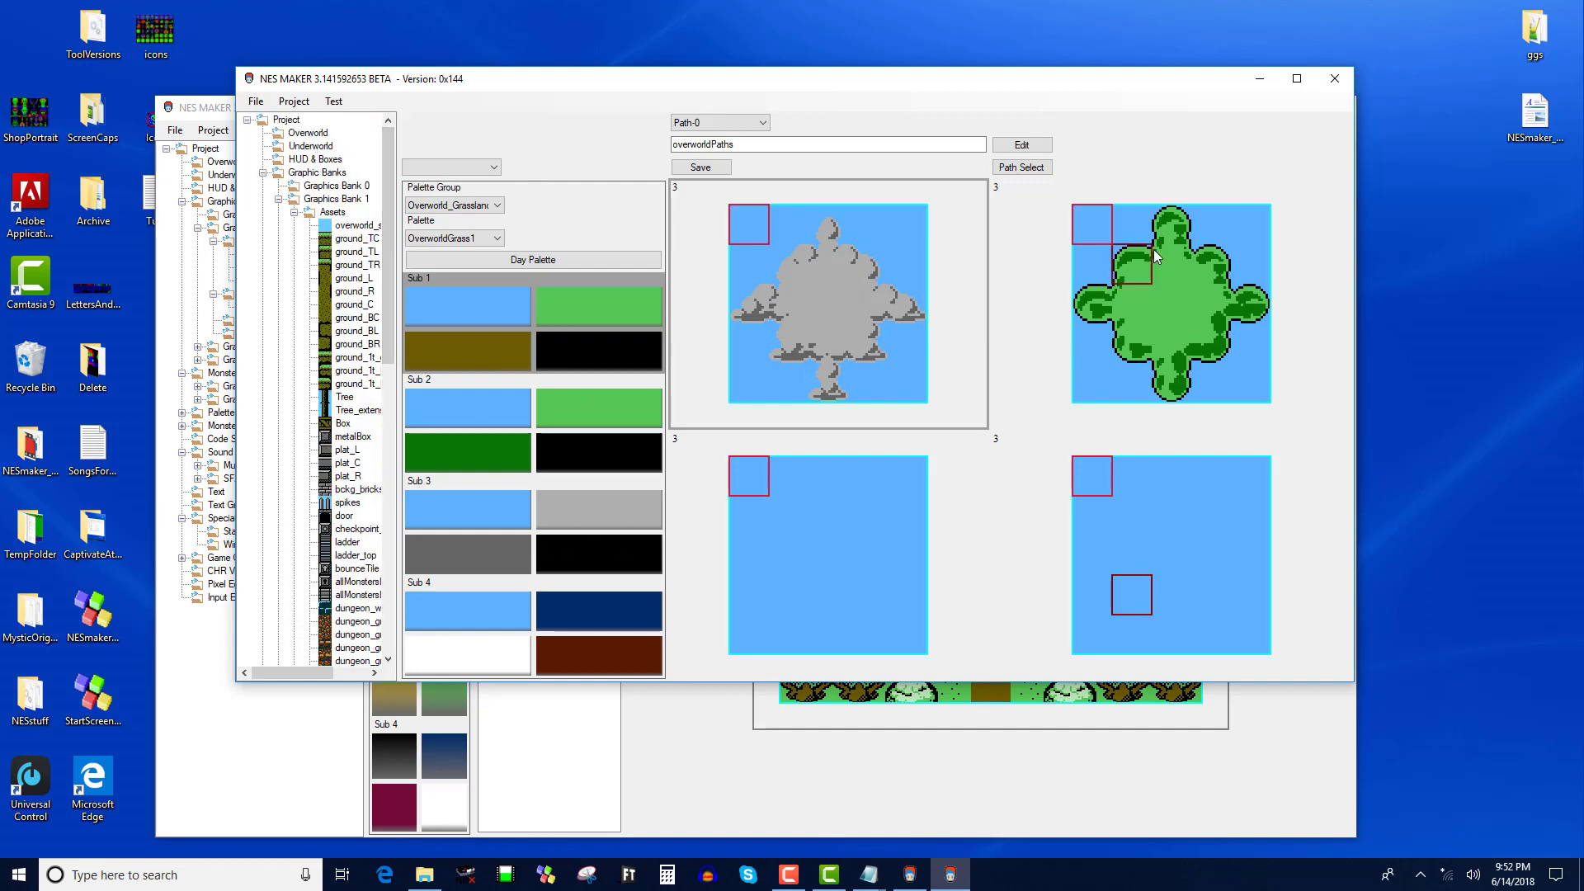
click(1106, 225)
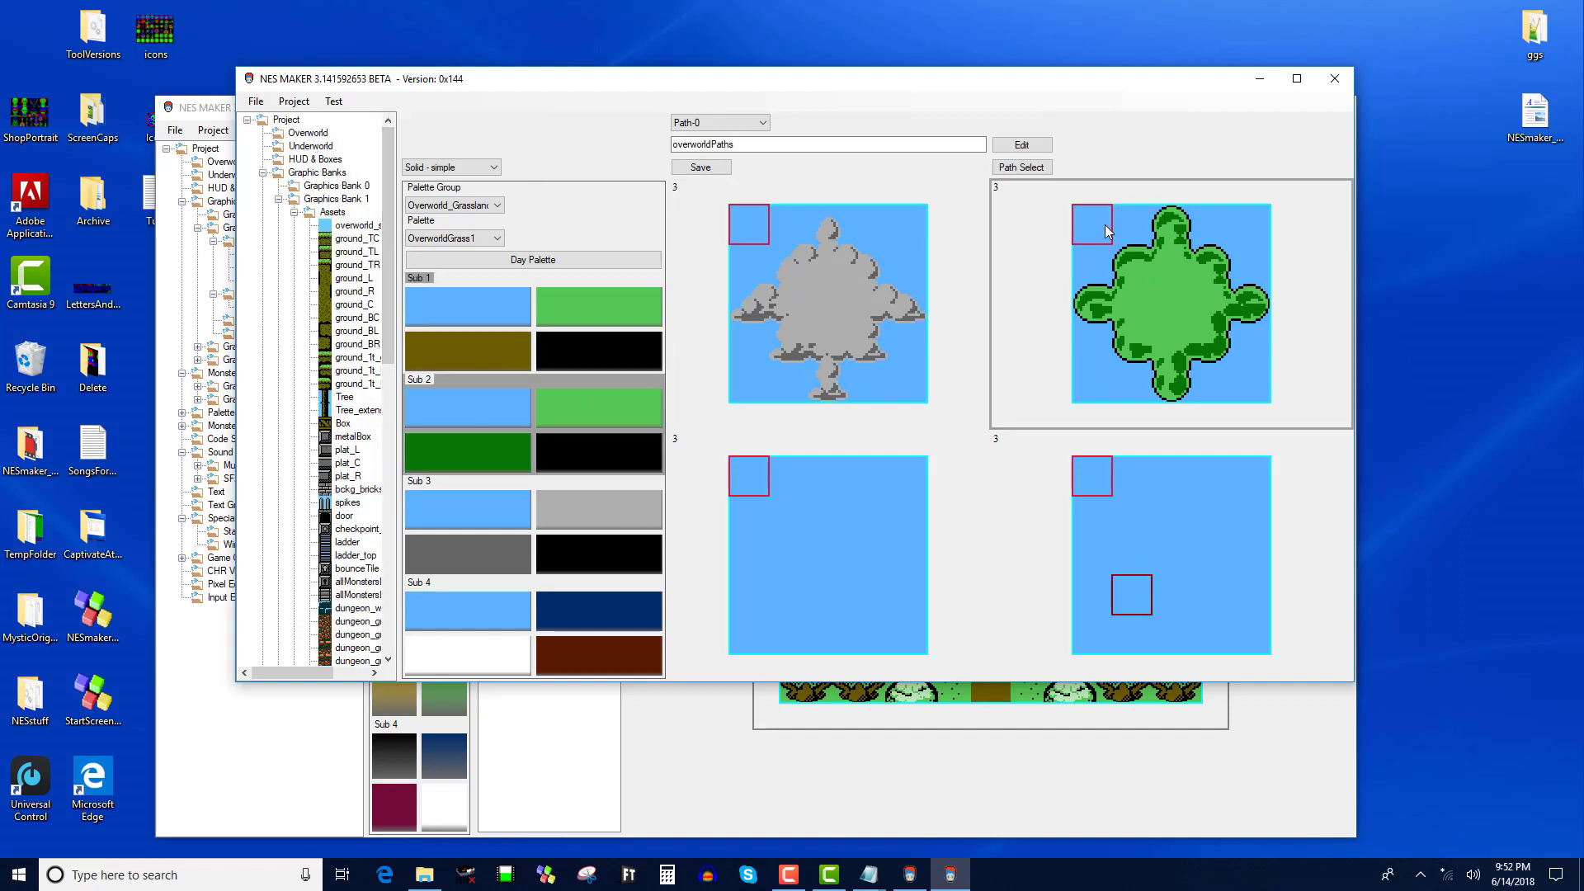
click(759, 224)
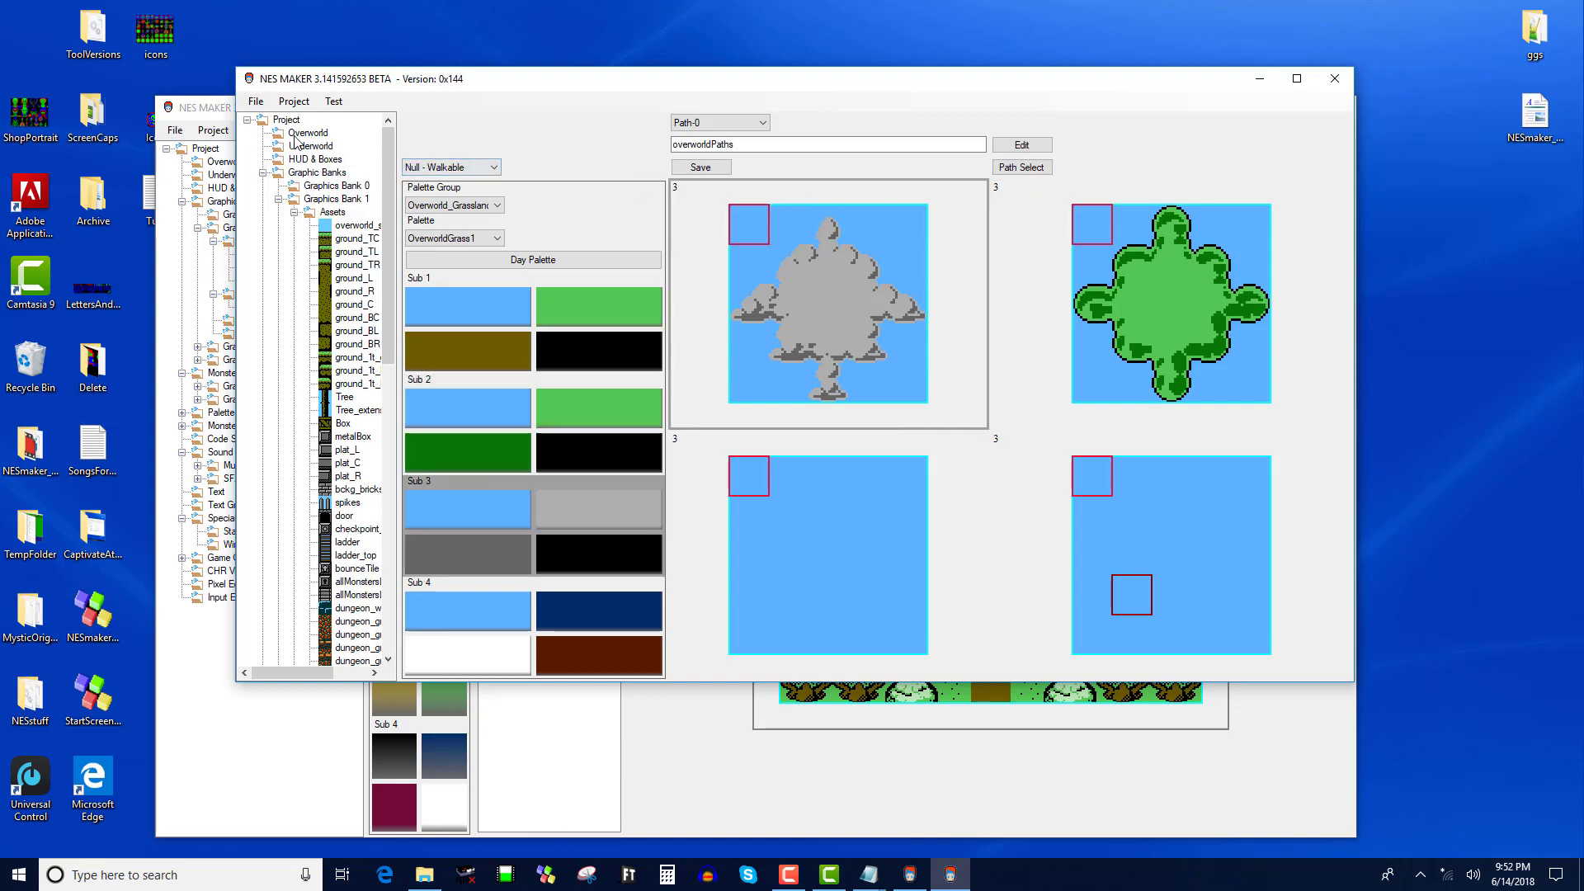
Reopen the side-scrolling overworld screen and choose overworldPaths as its path group in the screen details
double_click(307, 133)
double_click(620, 266)
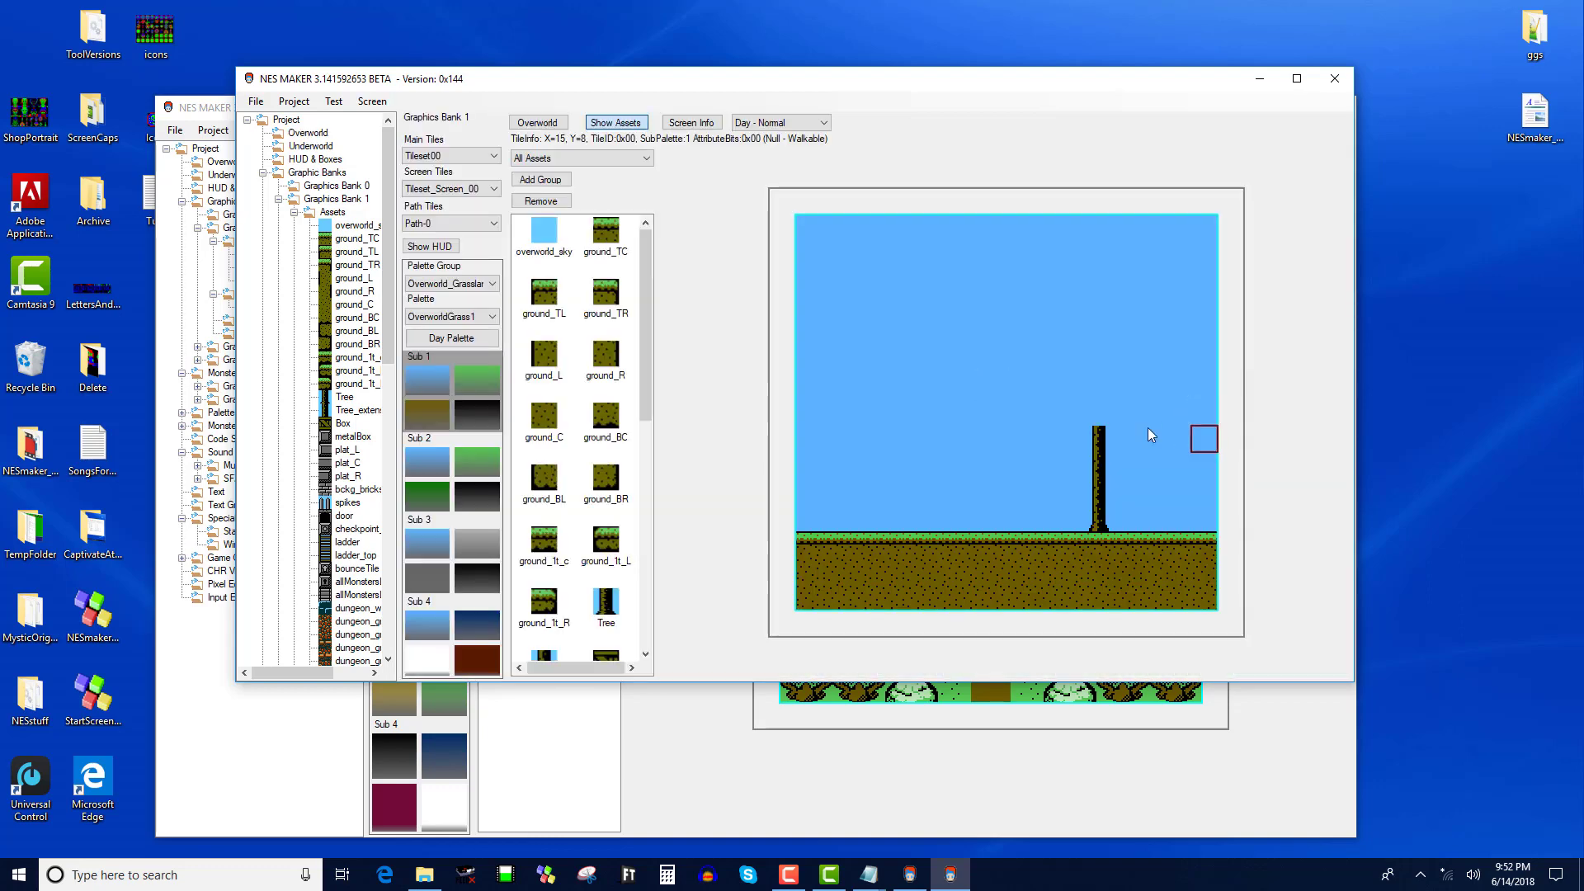
click(692, 122)
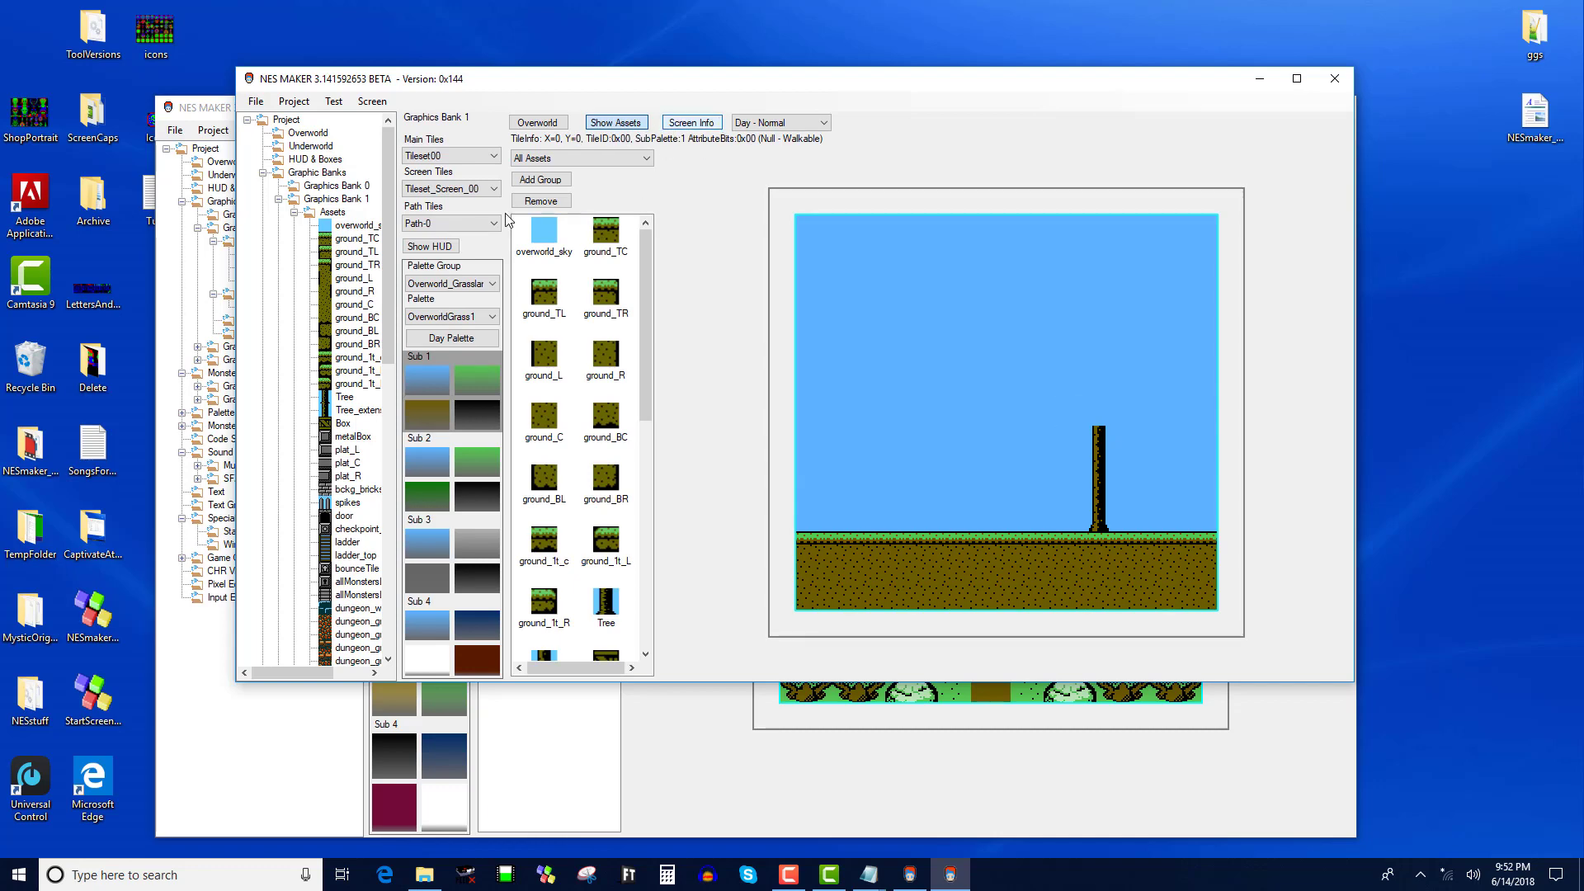
click(443, 222)
click(419, 244)
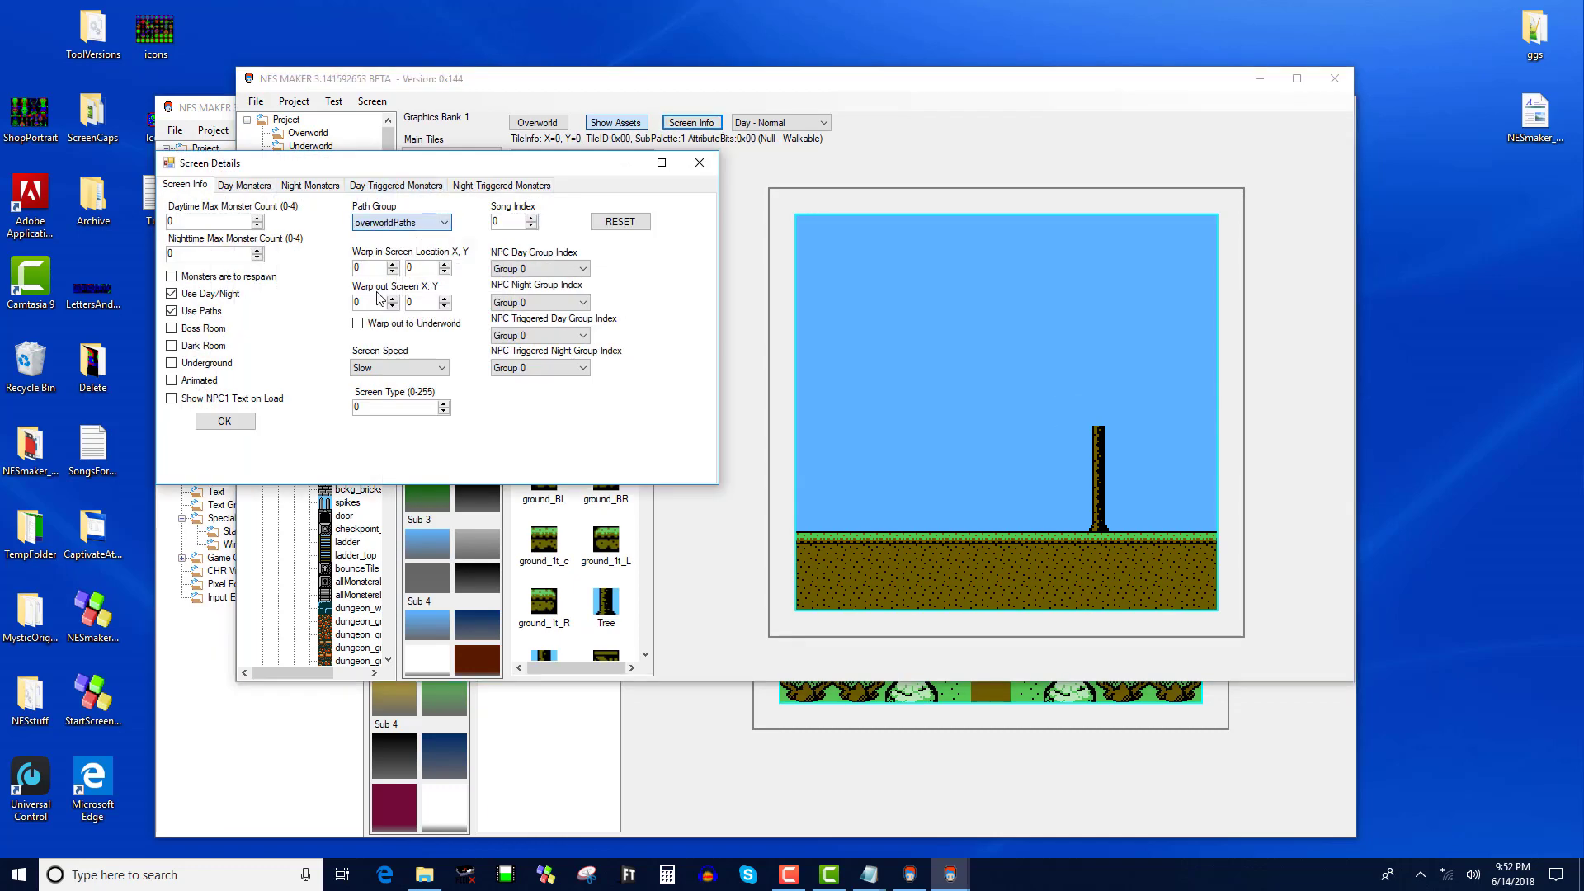
click(224, 421)
Paint a leafy path canopy five tiles wide on top of the trunk and scatter four cloud paths across the sky
mouse_move(1045, 412)
mouse_down()
mouse_move(1141, 405)
mouse_move(1068, 391)
mouse_move(1084, 363)
mouse_move(1122, 363)
mouse_move(1117, 349)
mouse_move(1147, 369)
mouse_move(1147, 387)
mouse_move(1046, 385)
mouse_up()
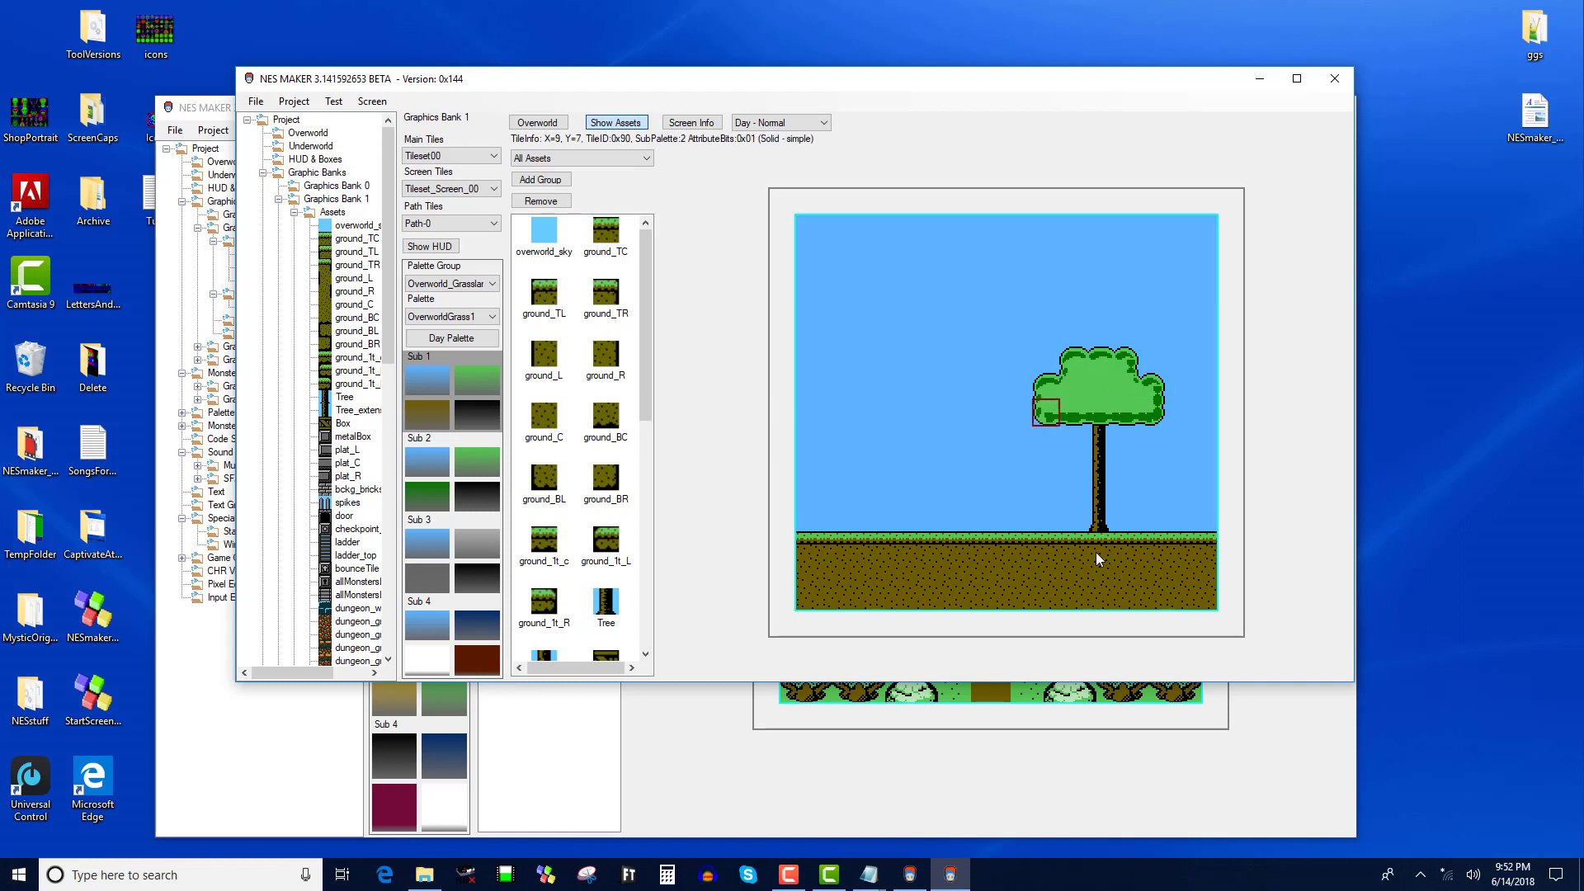
click(934, 307)
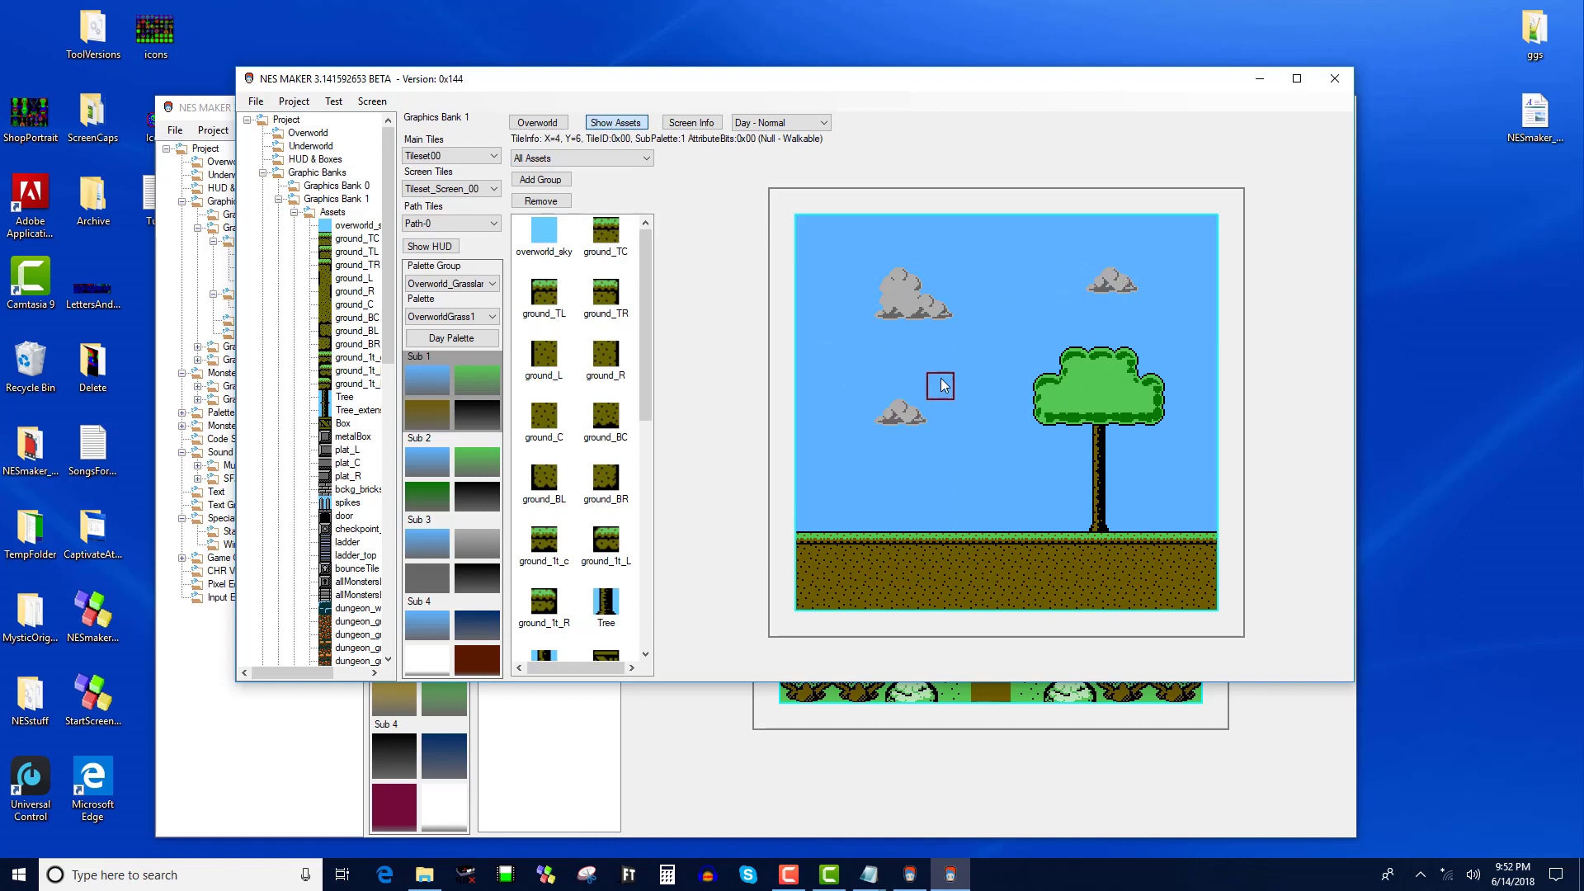
click(992, 360)
Place a door on the grass at X=6 and surround it with bckg_bricks to form a tower three tiles wide and three high
drag(642, 379, 641, 641)
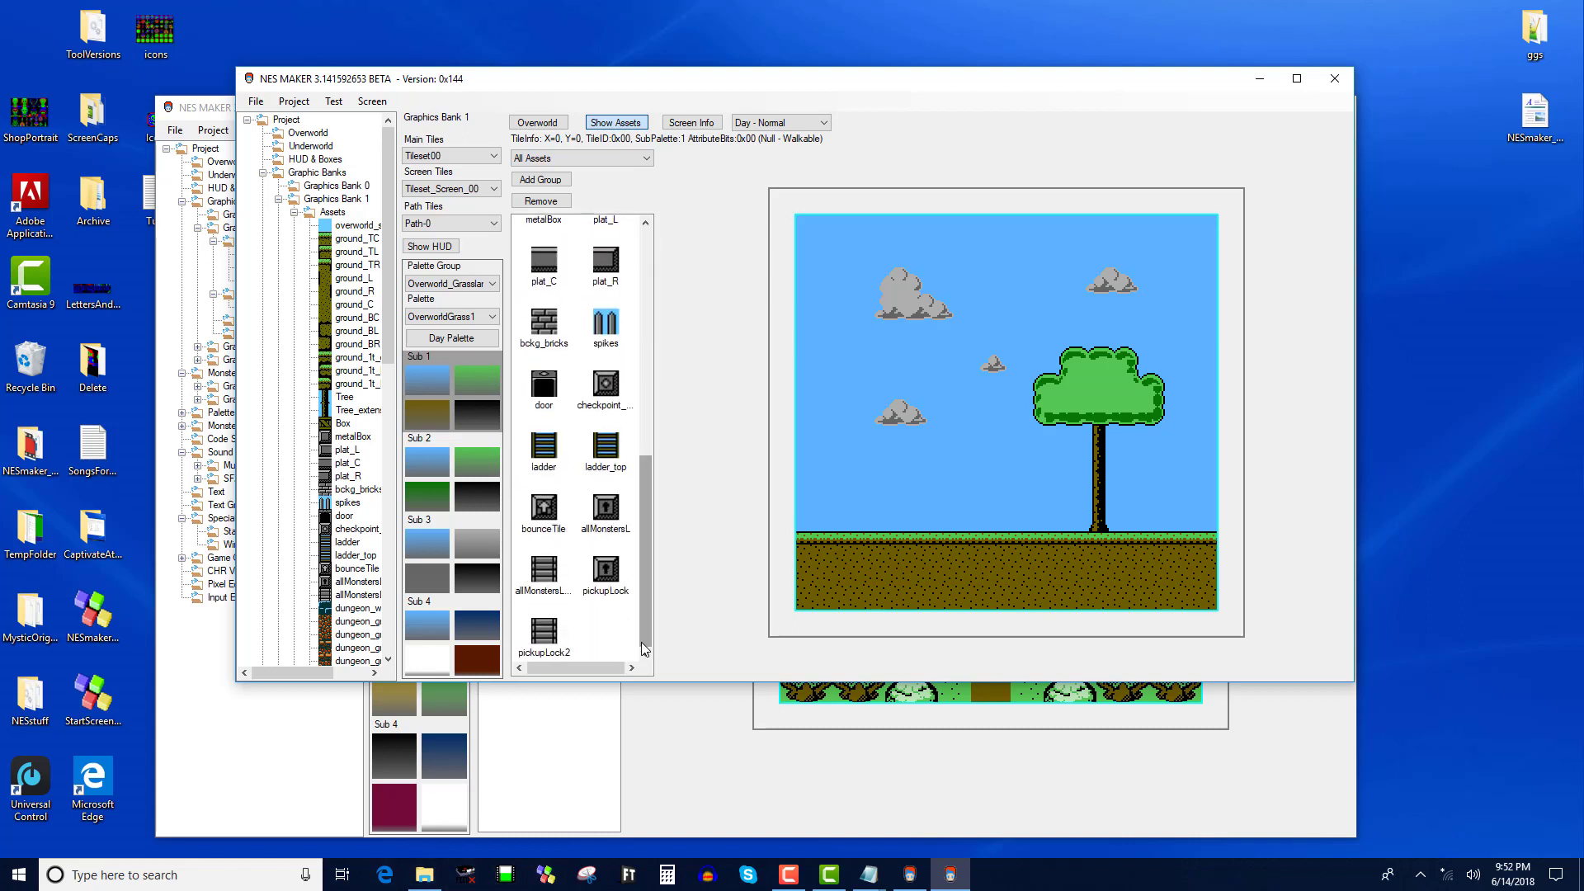
click(545, 397)
click(970, 495)
click(544, 326)
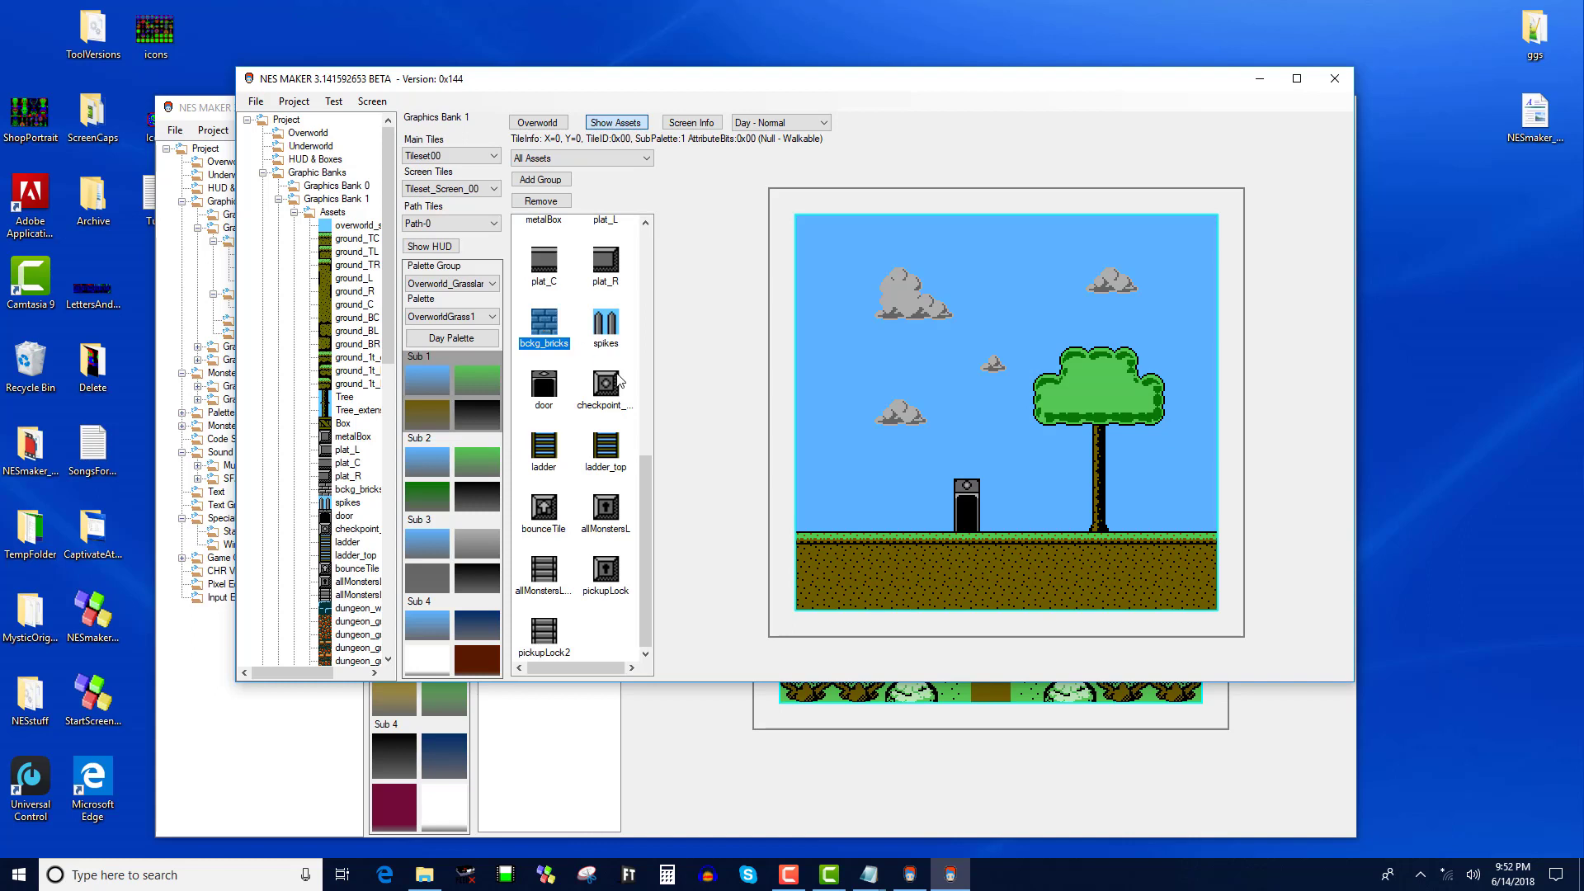
click(891, 498)
mouse_move(940, 520)
mouse_down()
mouse_move(967, 470)
mouse_move(991, 468)
mouse_move(995, 516)
mouse_up()
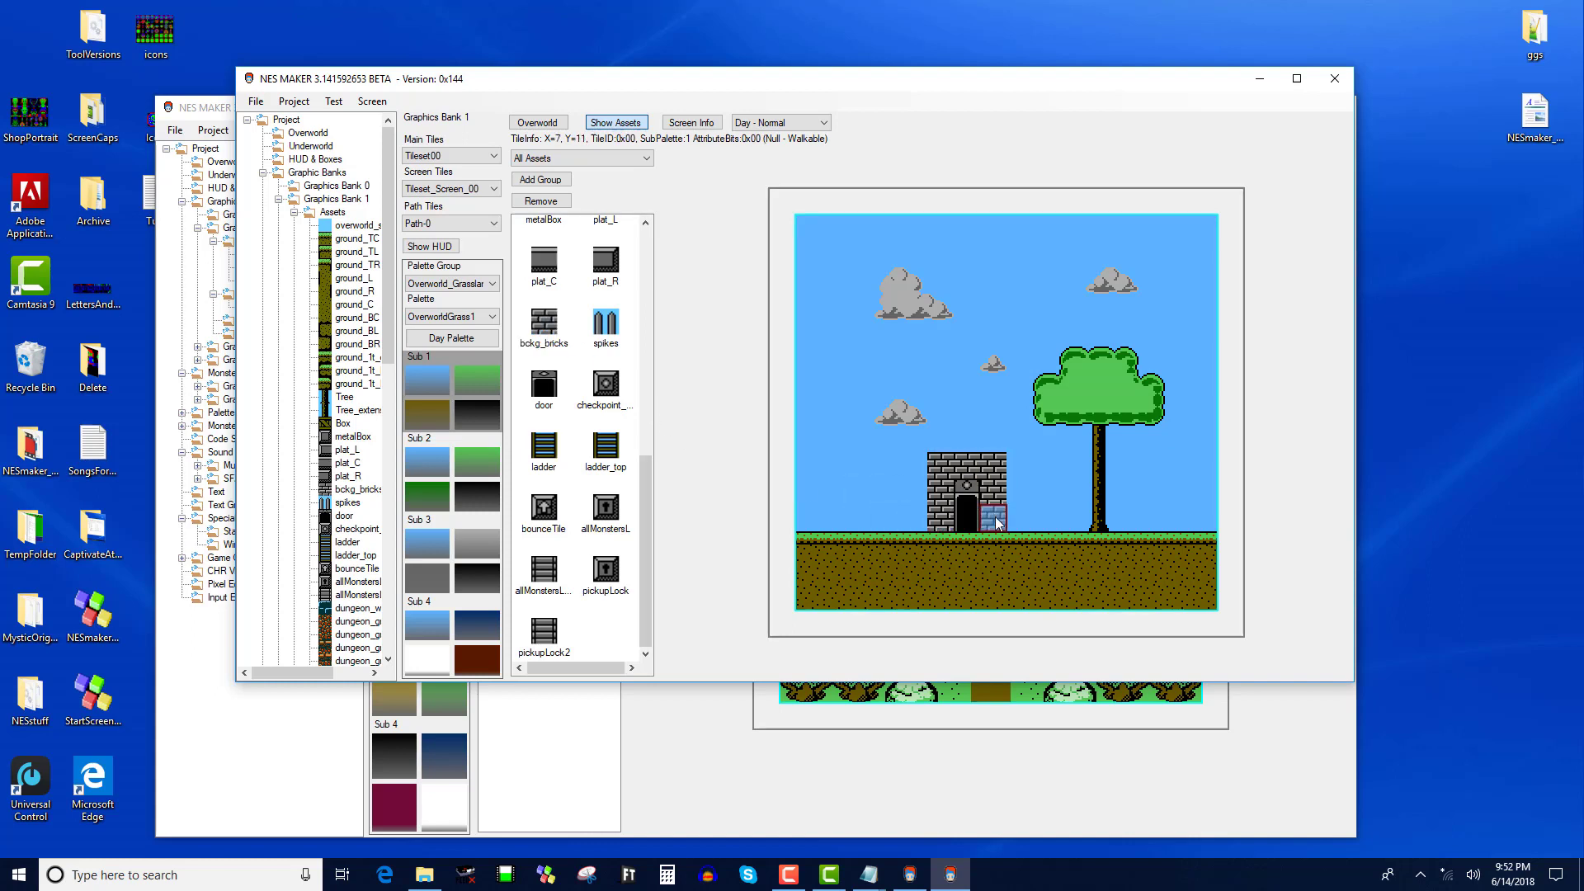
Cap the brick tower at Y=8 with a solid platform made of plat_R, plat_C and plat_L
click(608, 265)
click(995, 441)
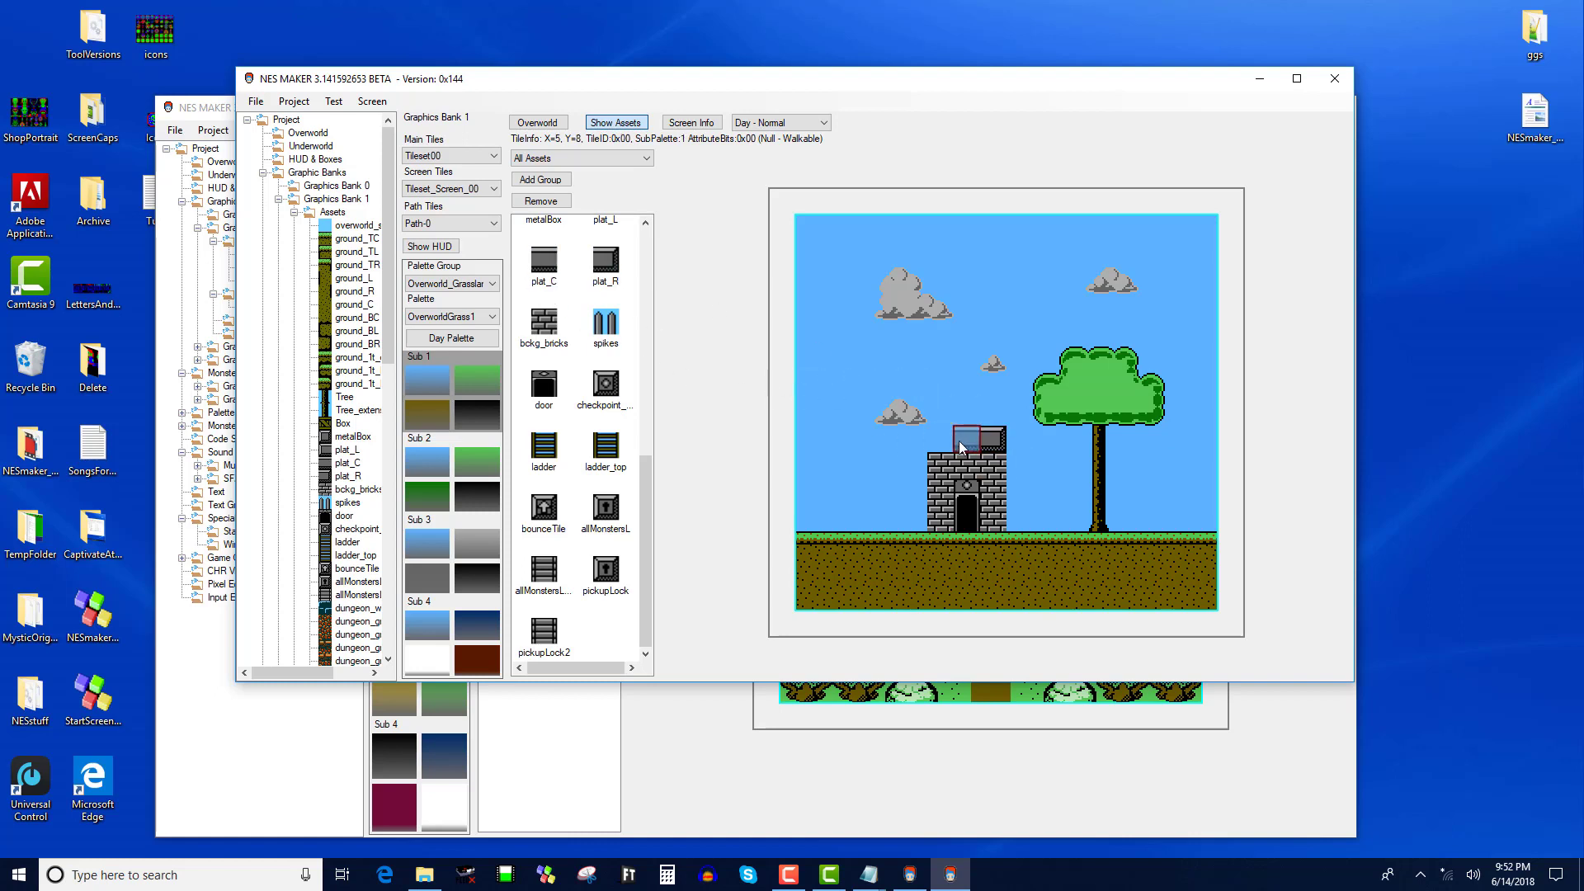
drag(651, 472, 647, 424)
click(612, 330)
click(939, 438)
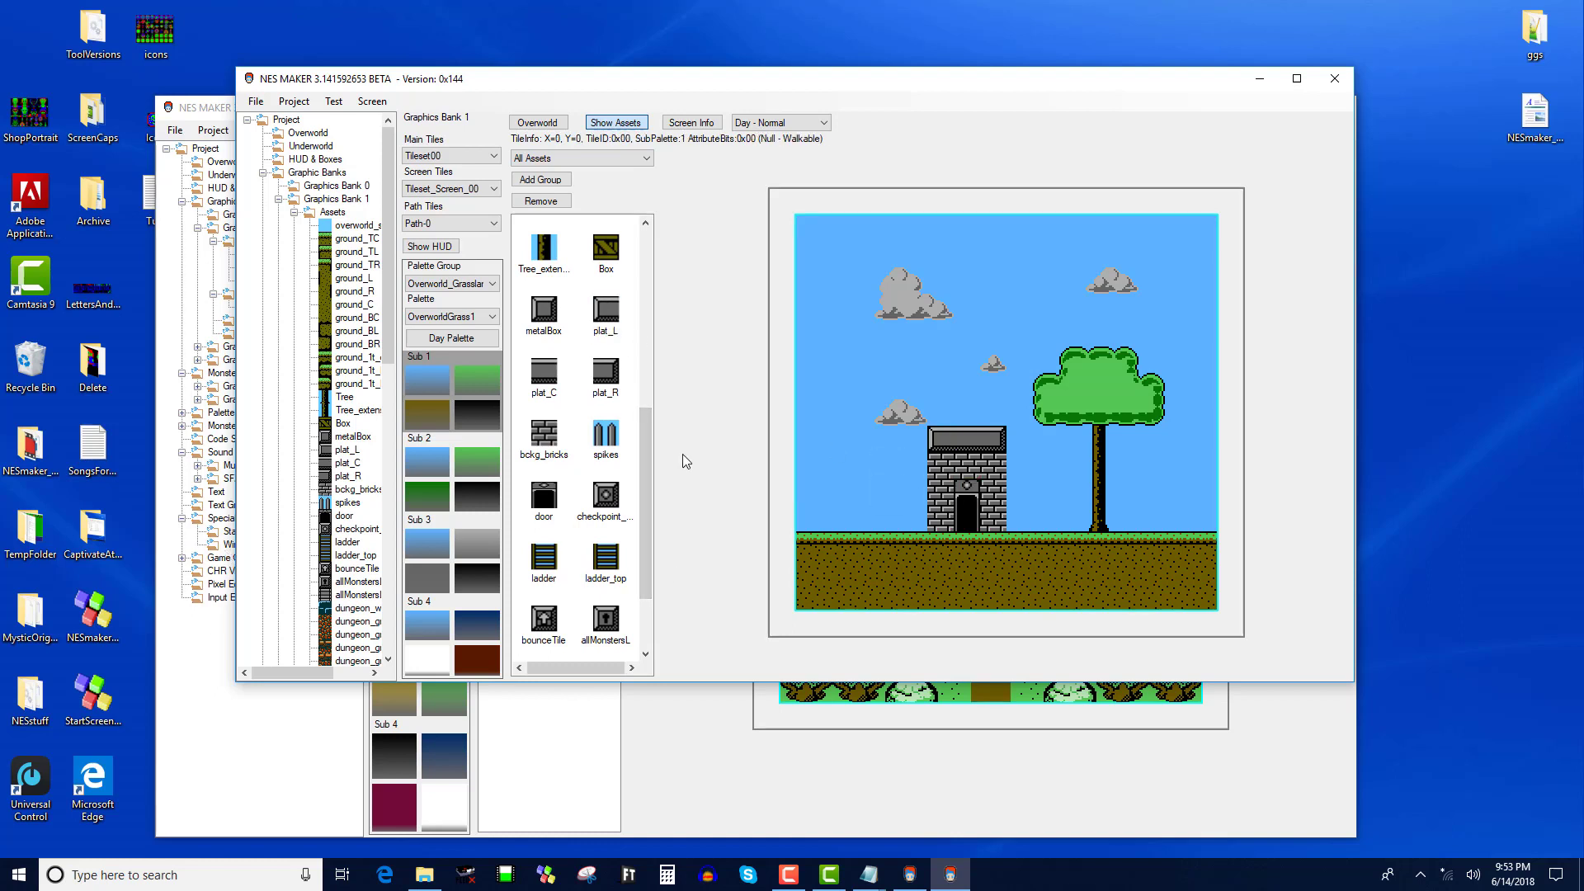
Place a ladder_top in the grass row at X=9, Y=12 and extend it down through the ground with ladder tiles
drag(646, 460, 648, 446)
scroll(649, 445, down, 3)
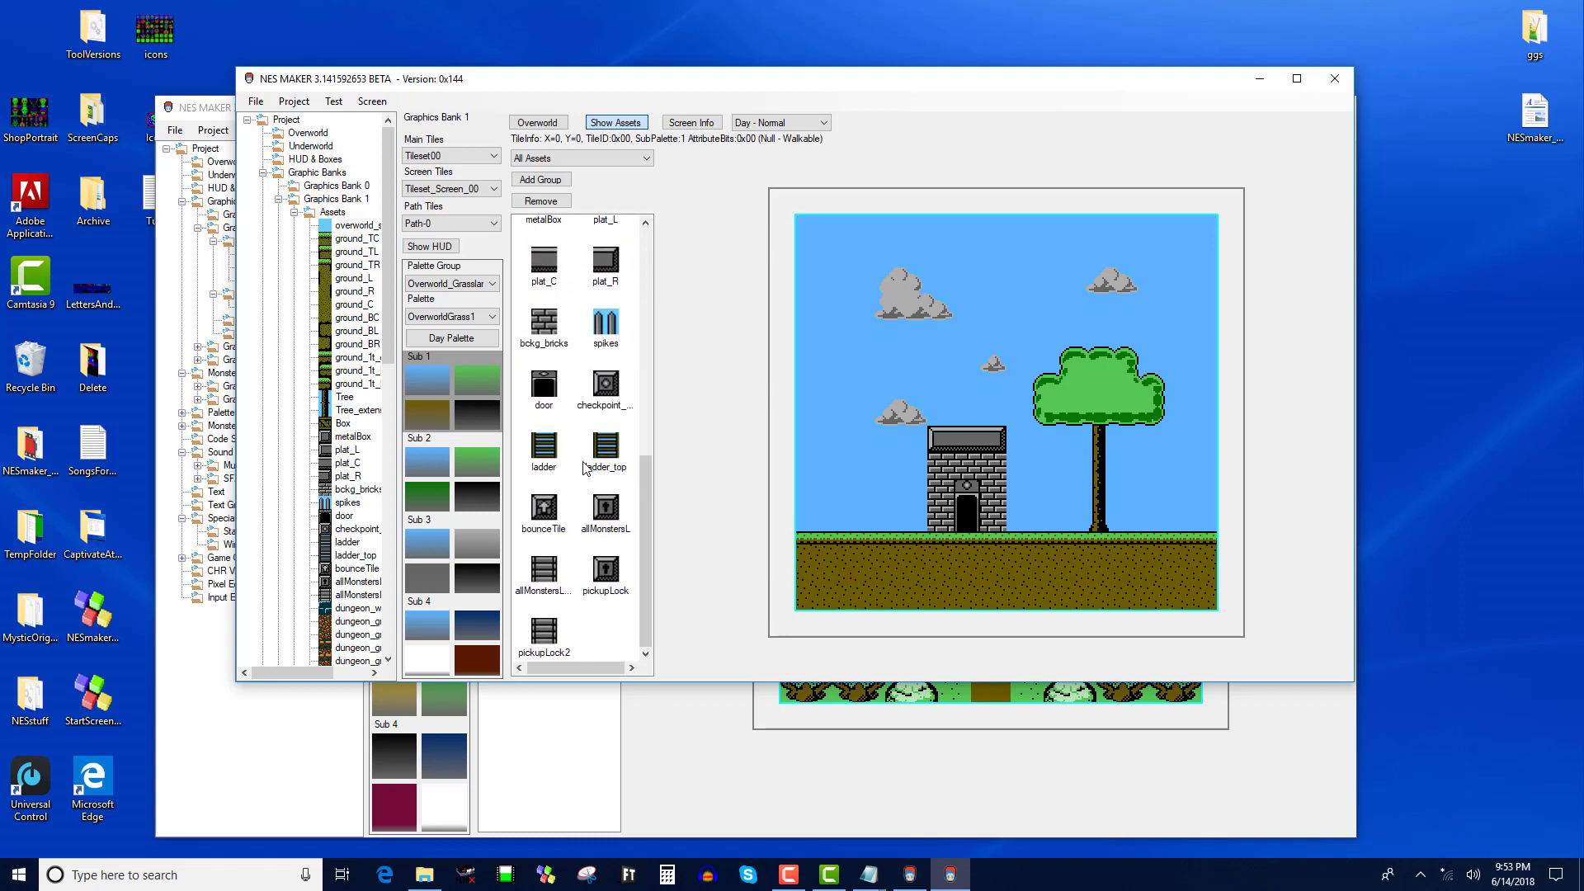
click(605, 446)
click(1043, 546)
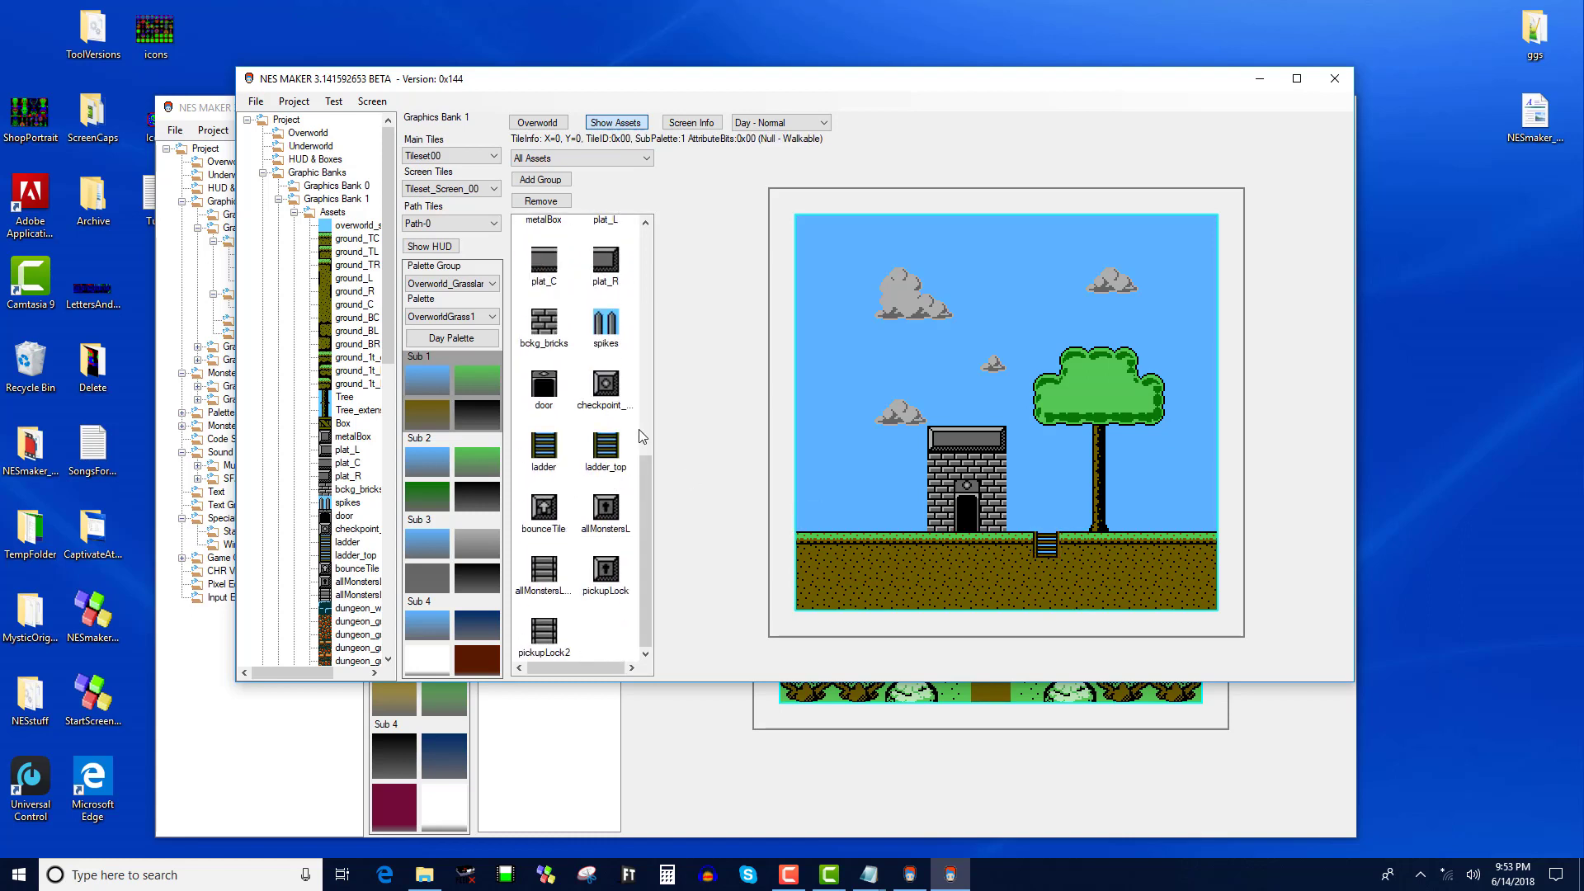
click(547, 450)
click(1047, 569)
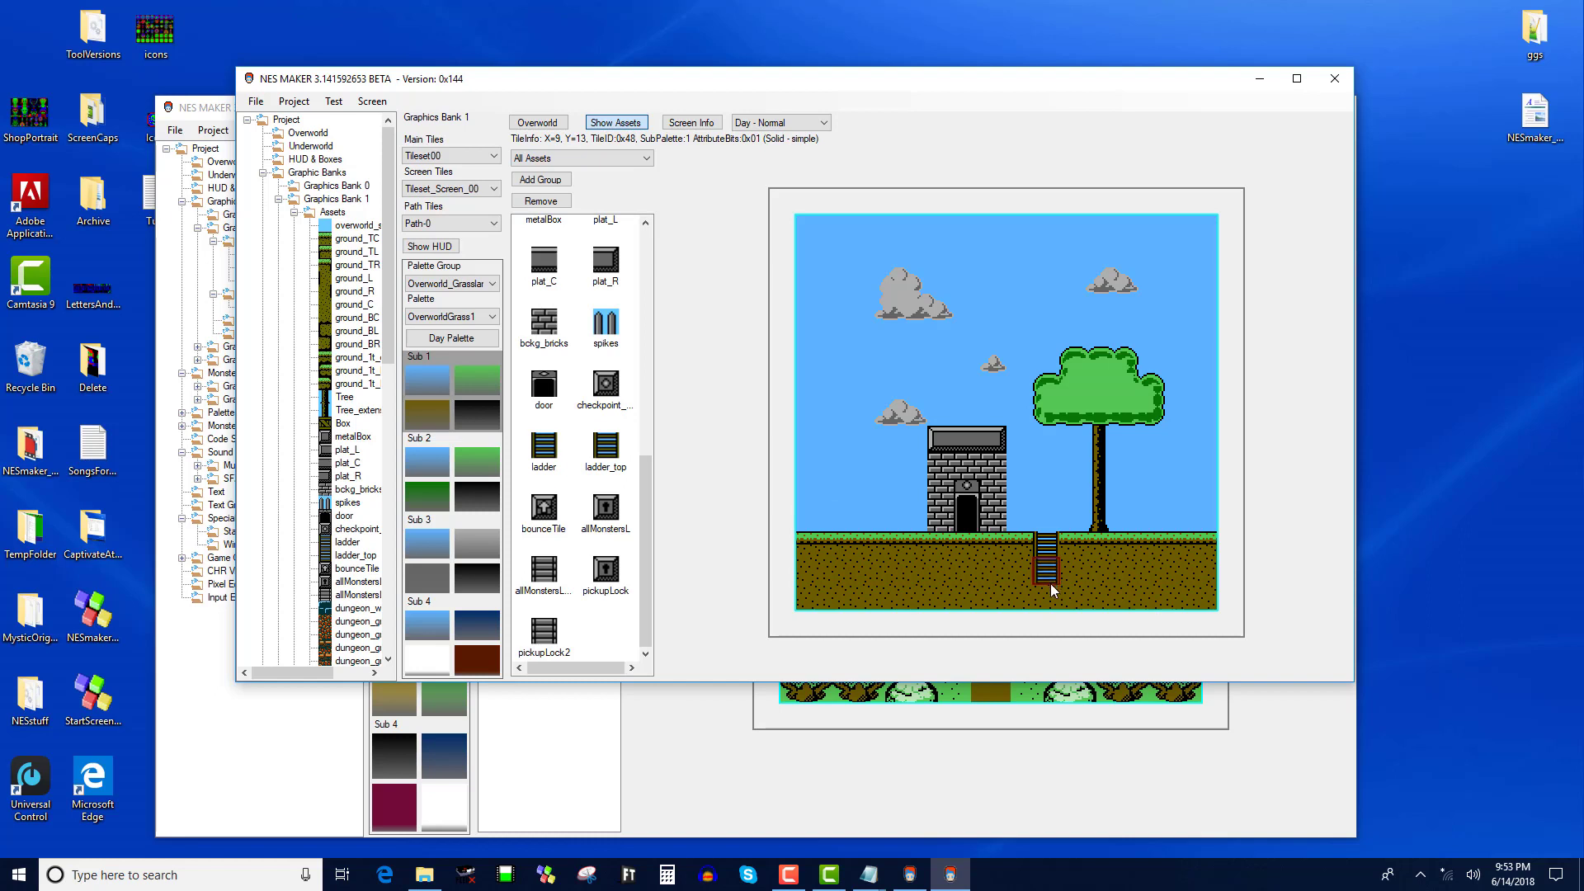
click(1046, 597)
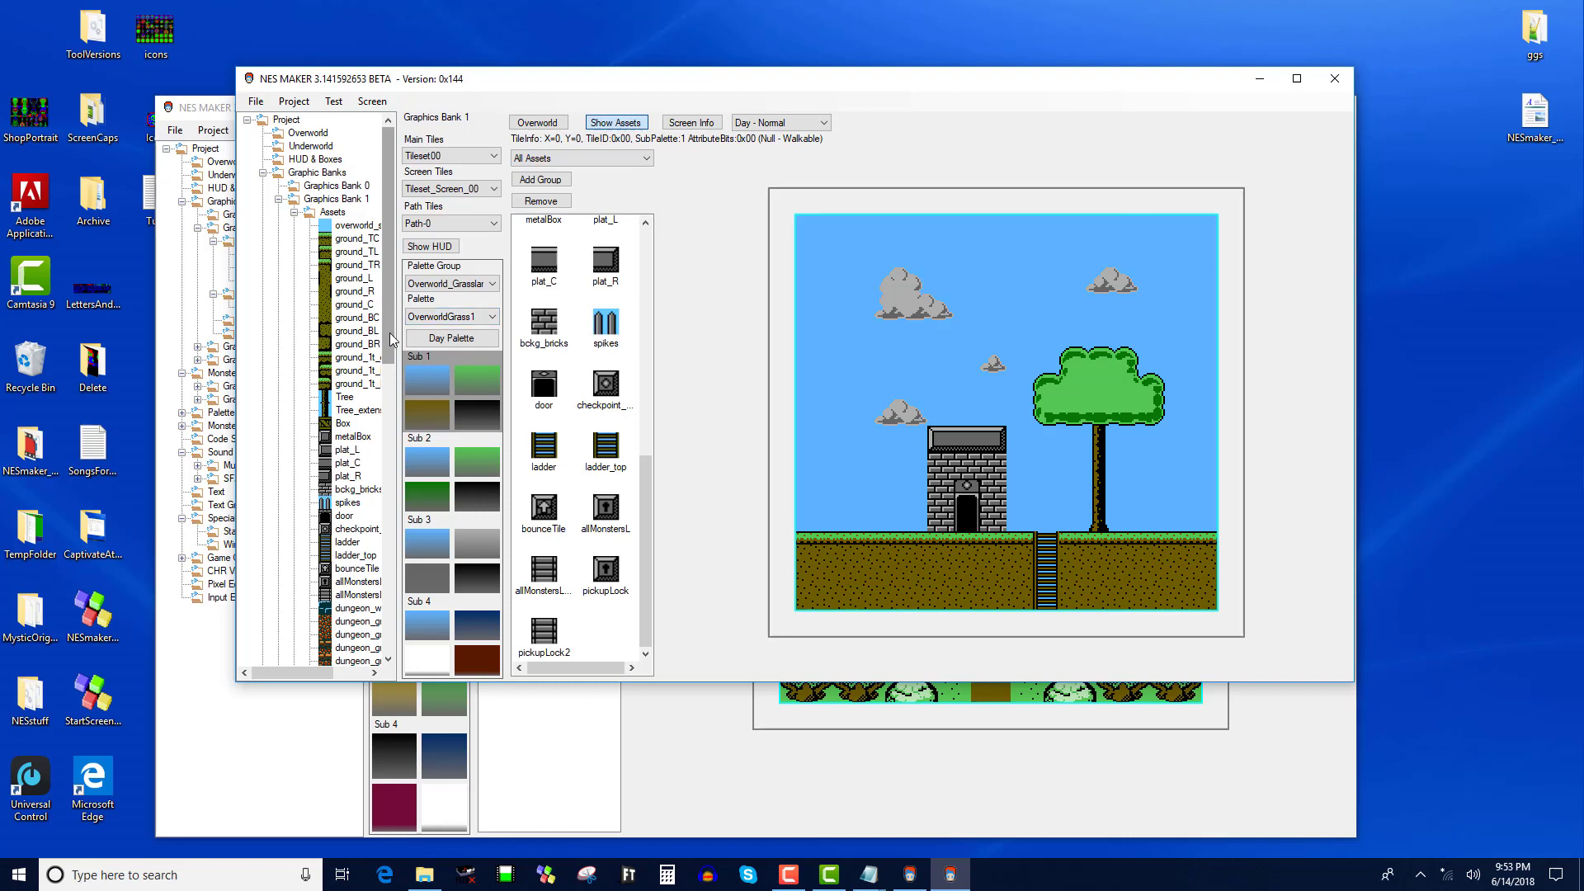
Set both tiles of the Tree asset to Solid - simple and update the asset
click(344, 400)
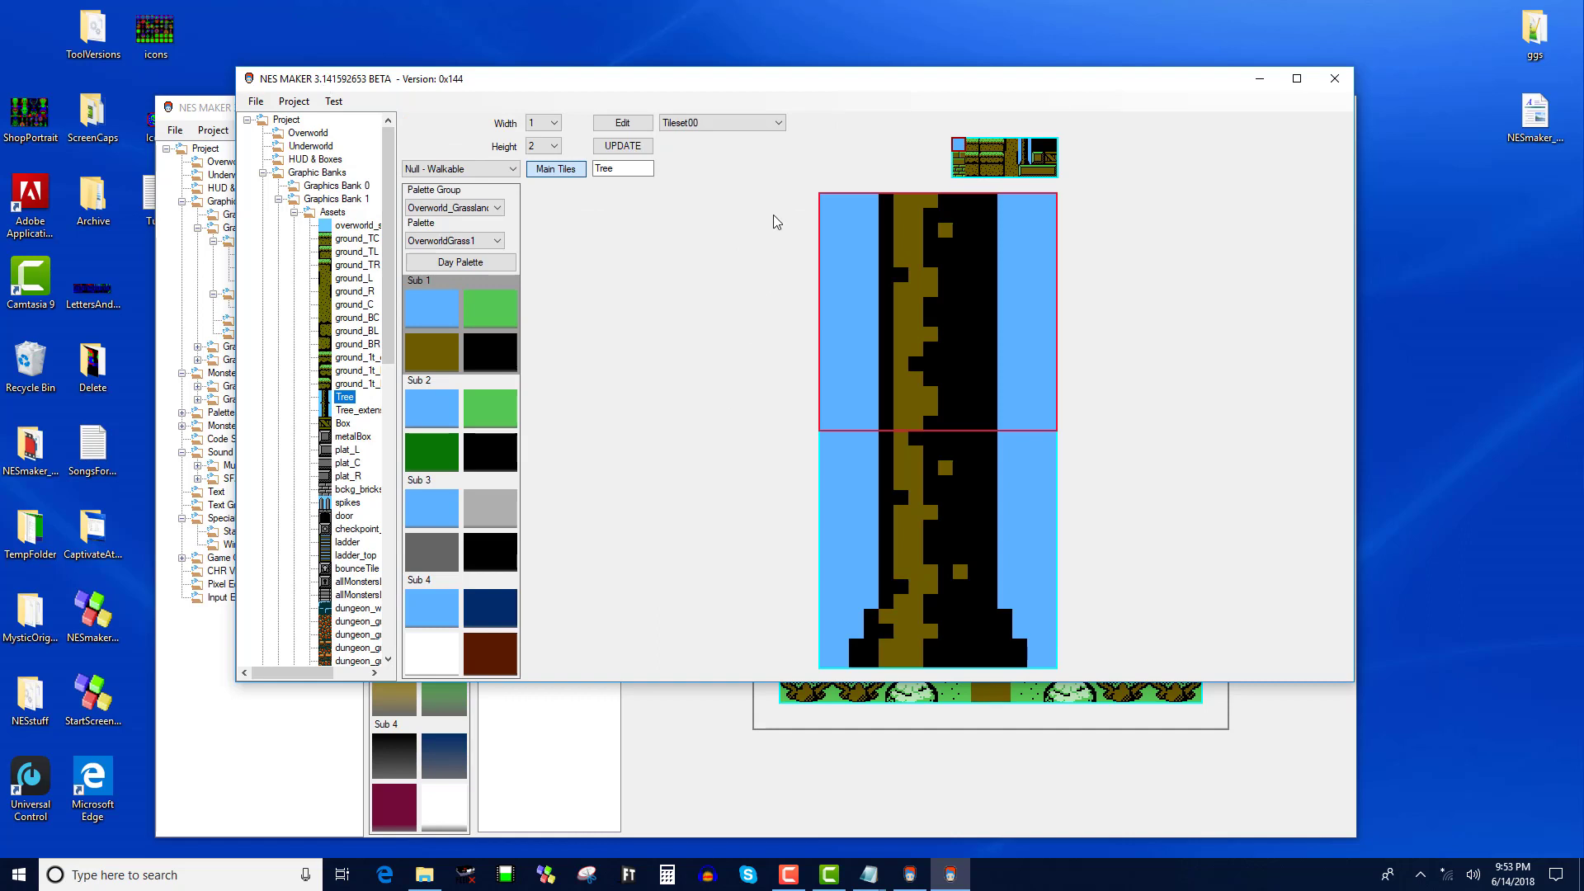
click(859, 507)
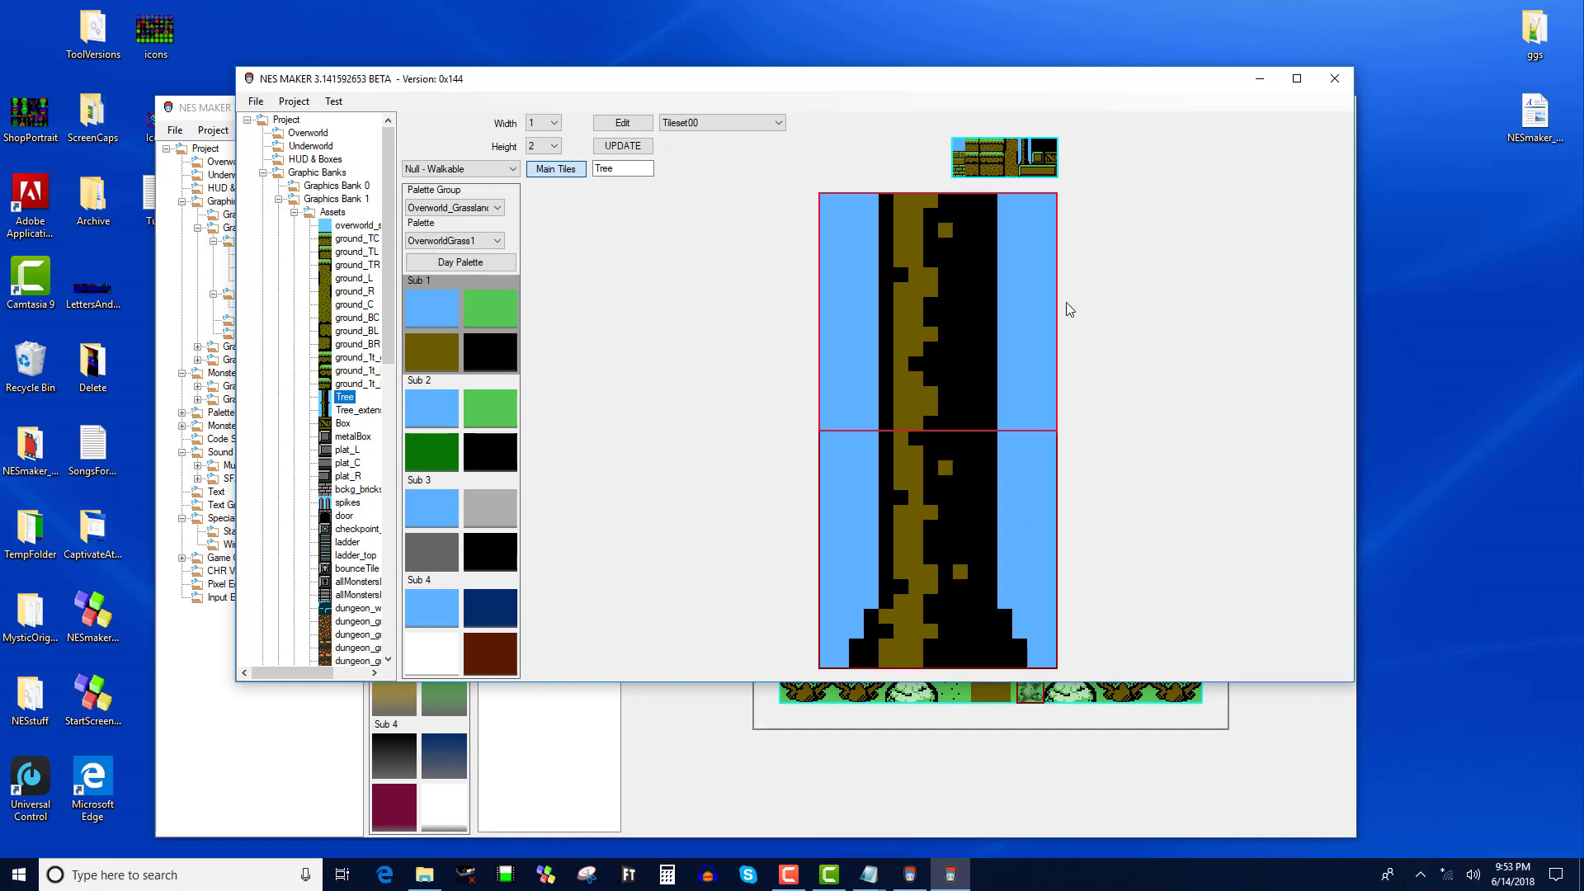
click(495, 169)
click(498, 195)
click(858, 507)
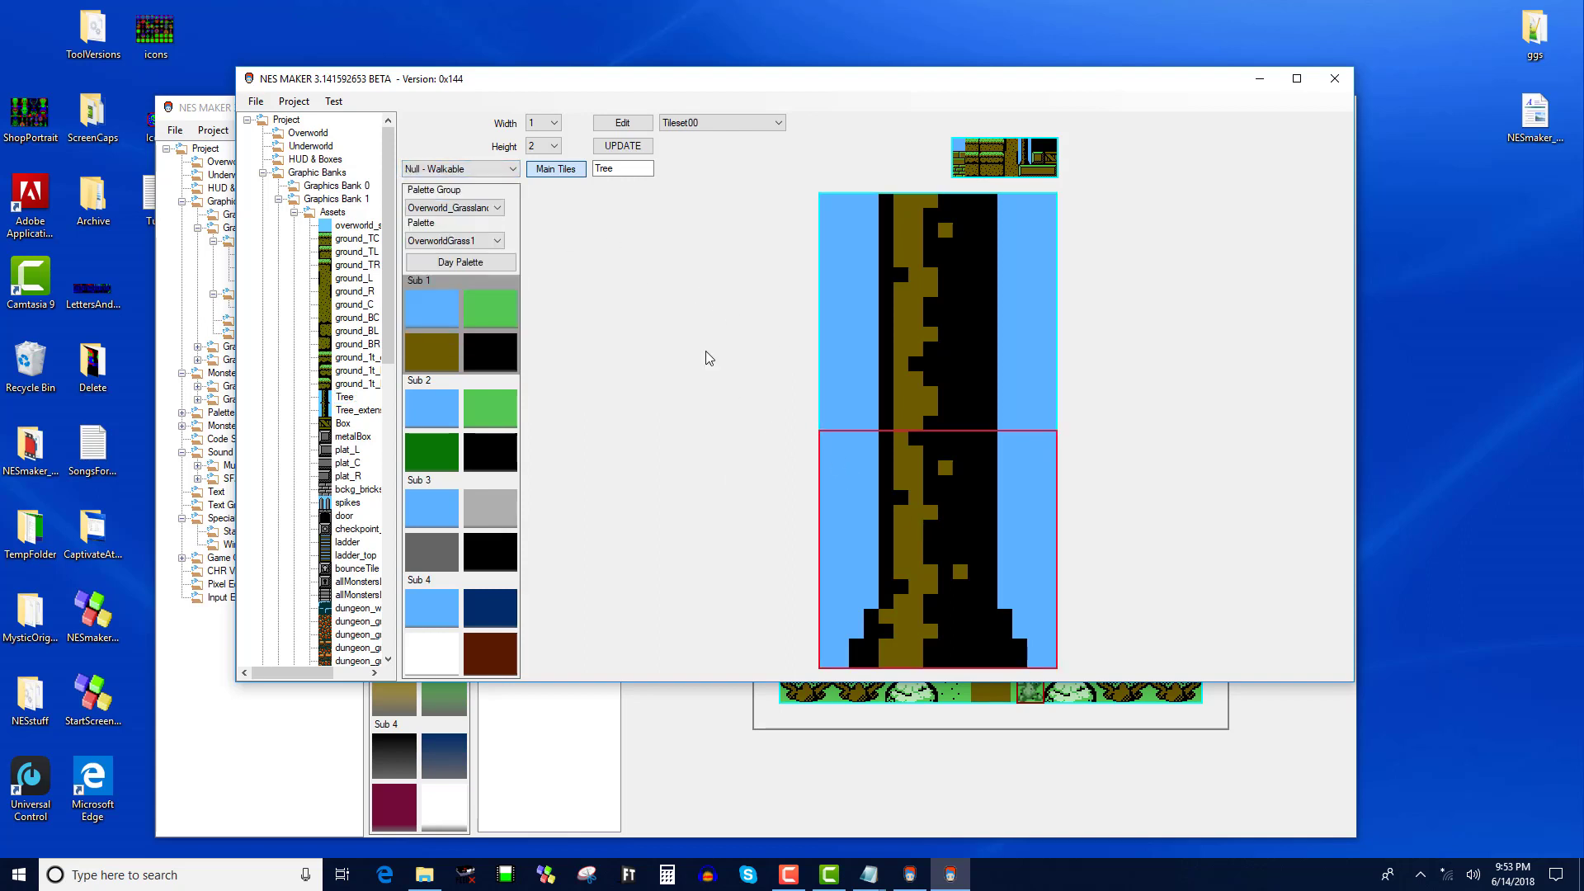
click(501, 169)
click(502, 197)
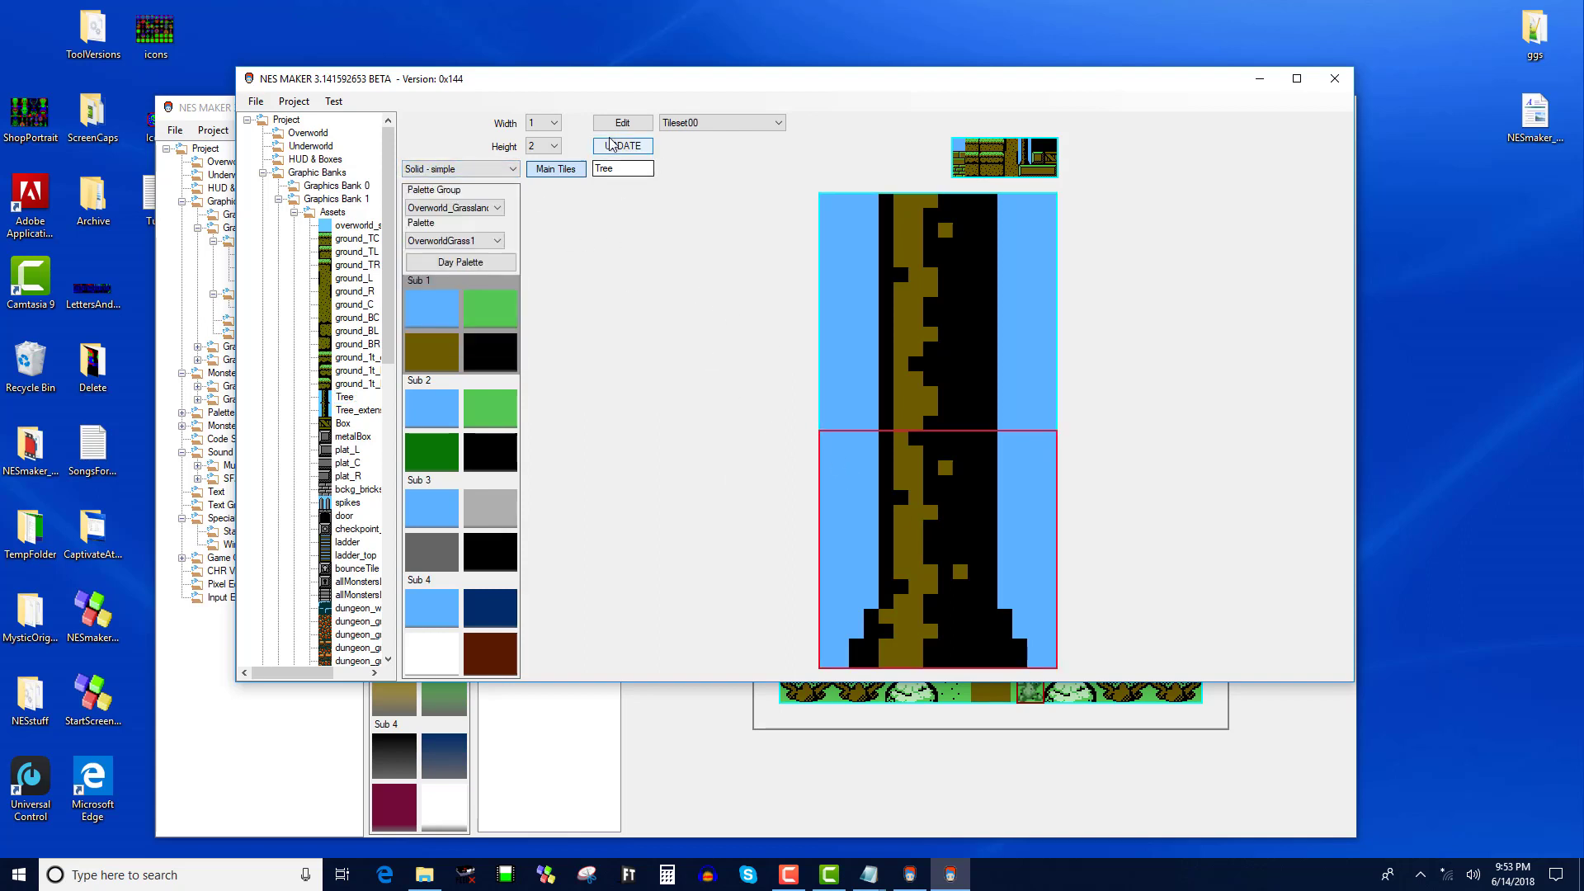
click(632, 147)
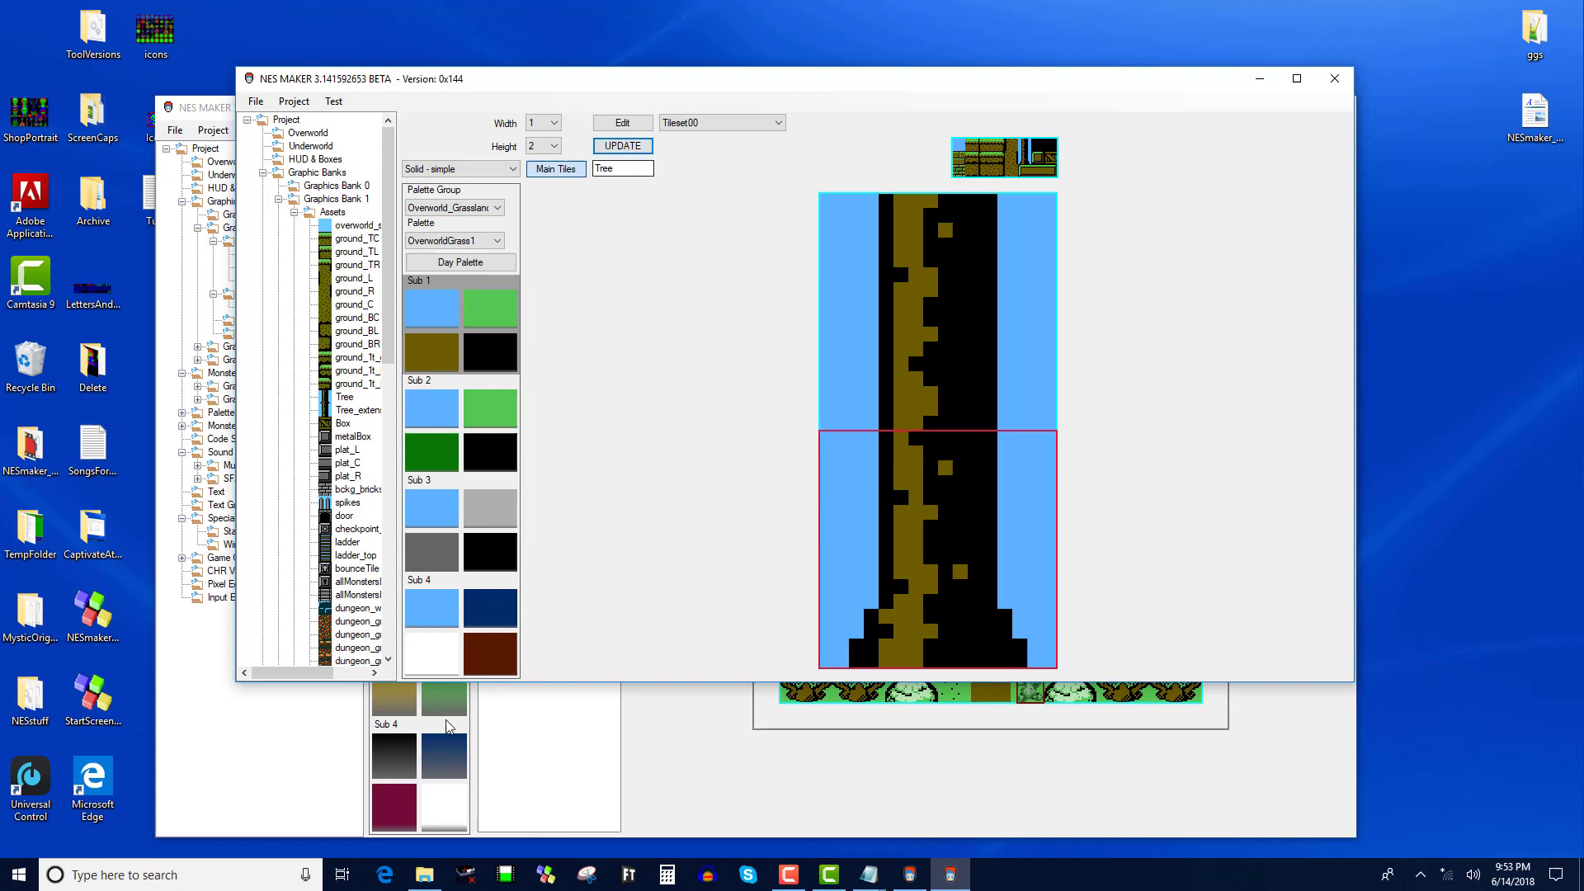
Recheck the Tree asset's tile types, then reopen the side-scrolling screen and look through its asset list
click(347, 397)
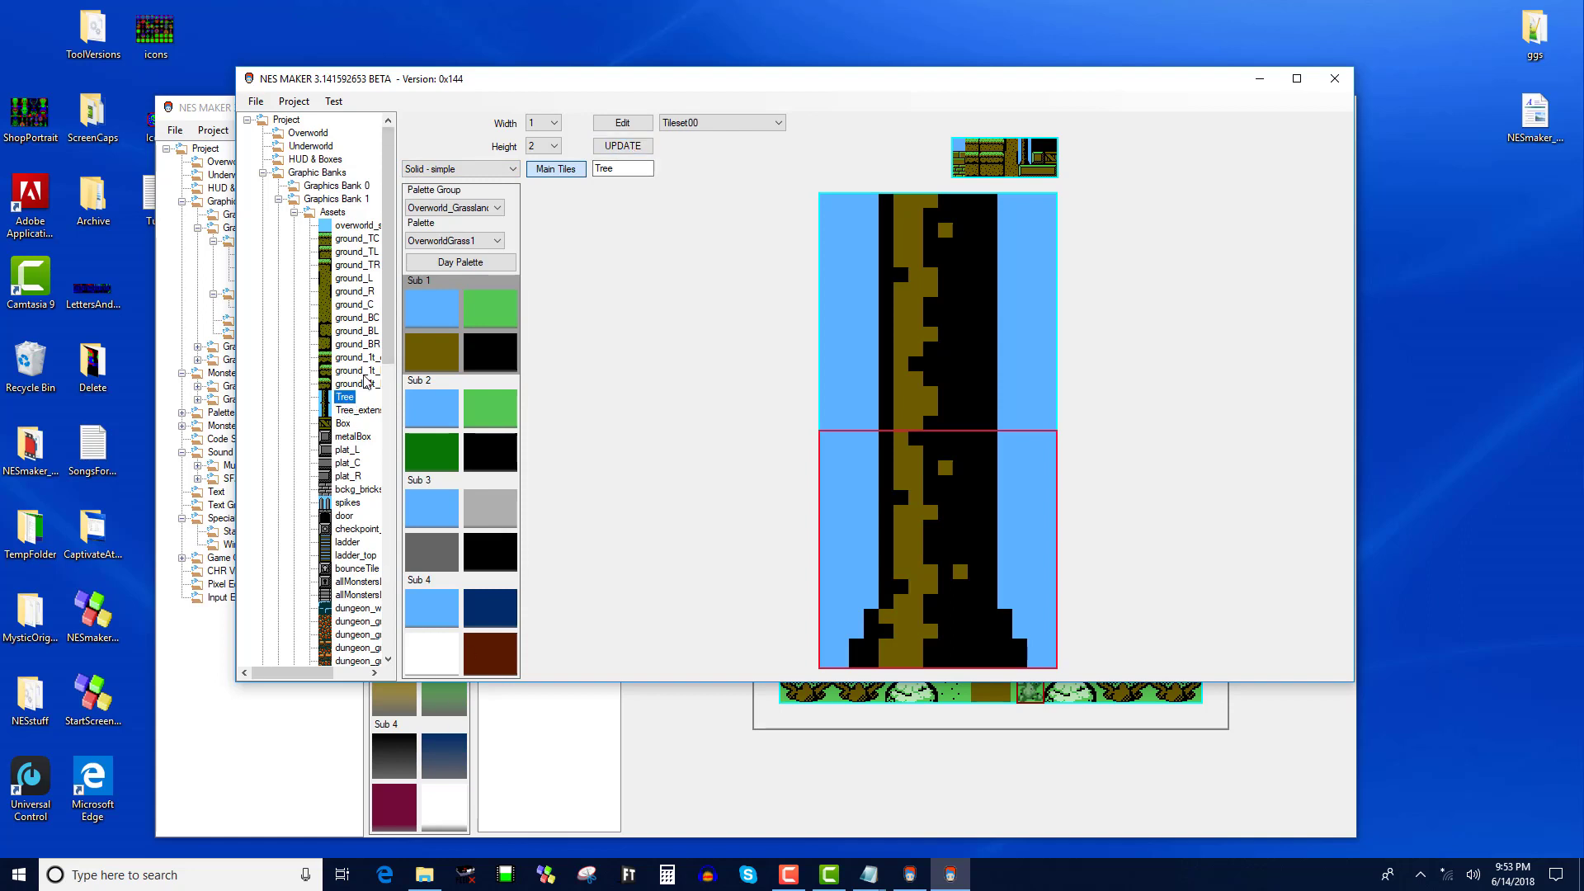
click(363, 384)
click(344, 397)
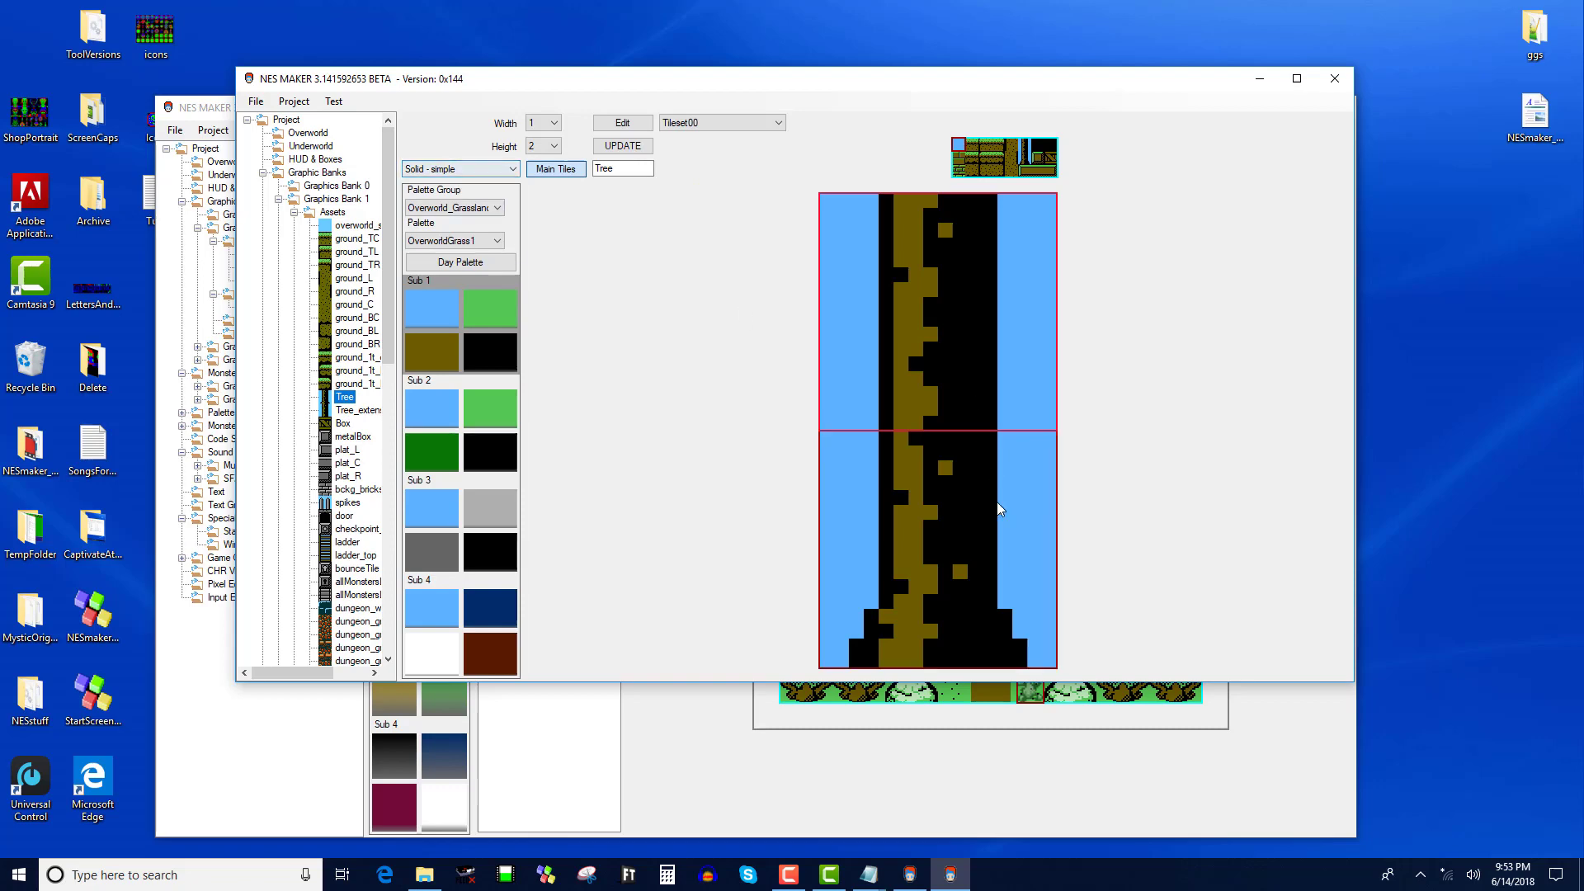
click(308, 133)
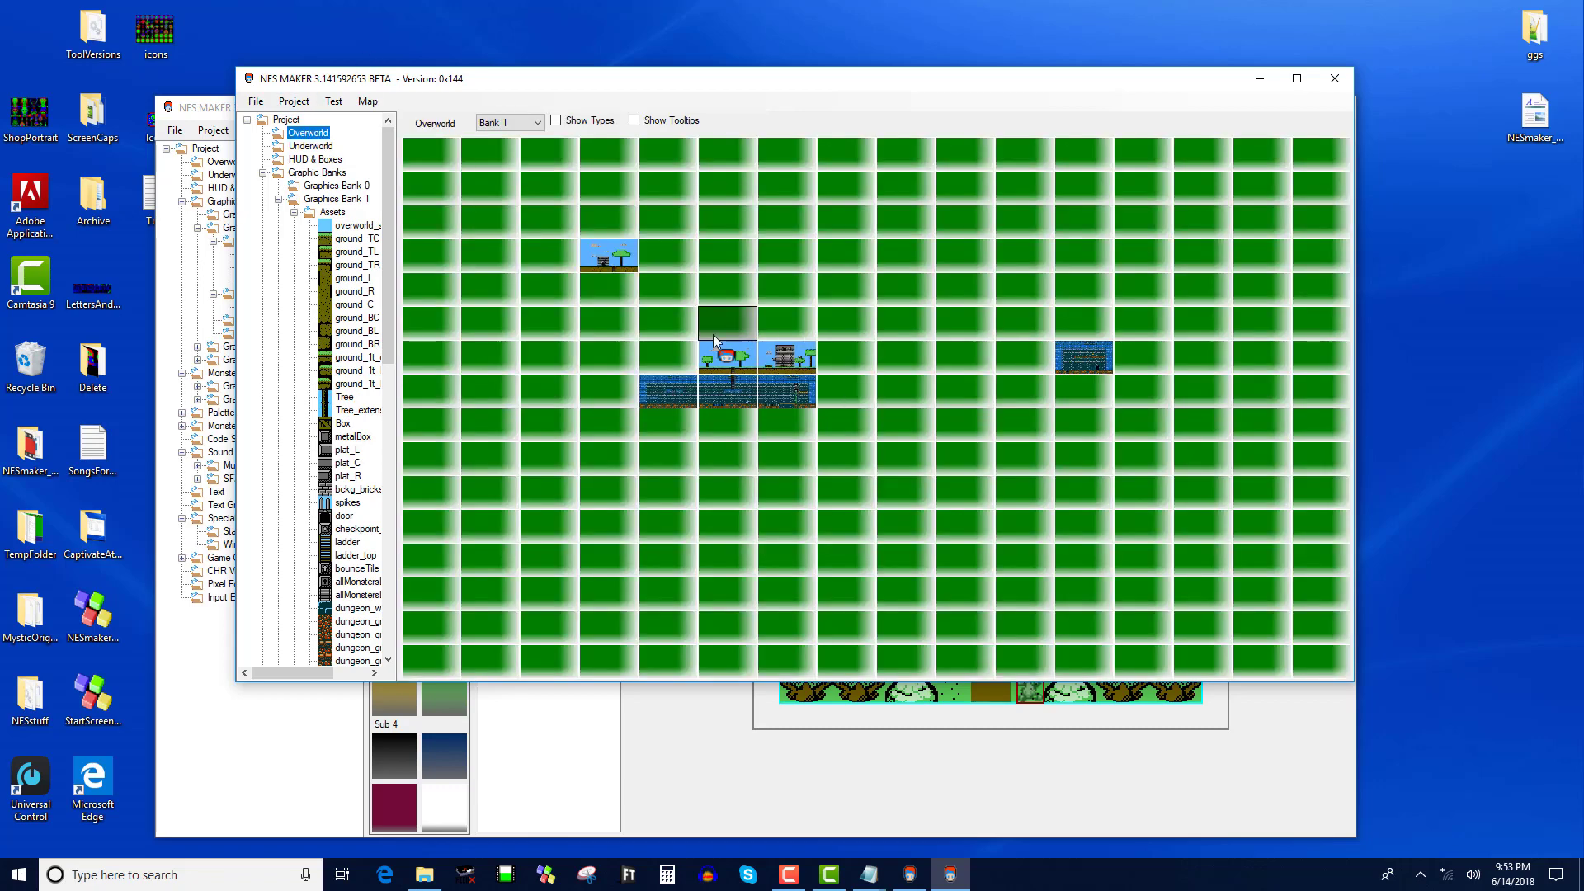
double_click(615, 266)
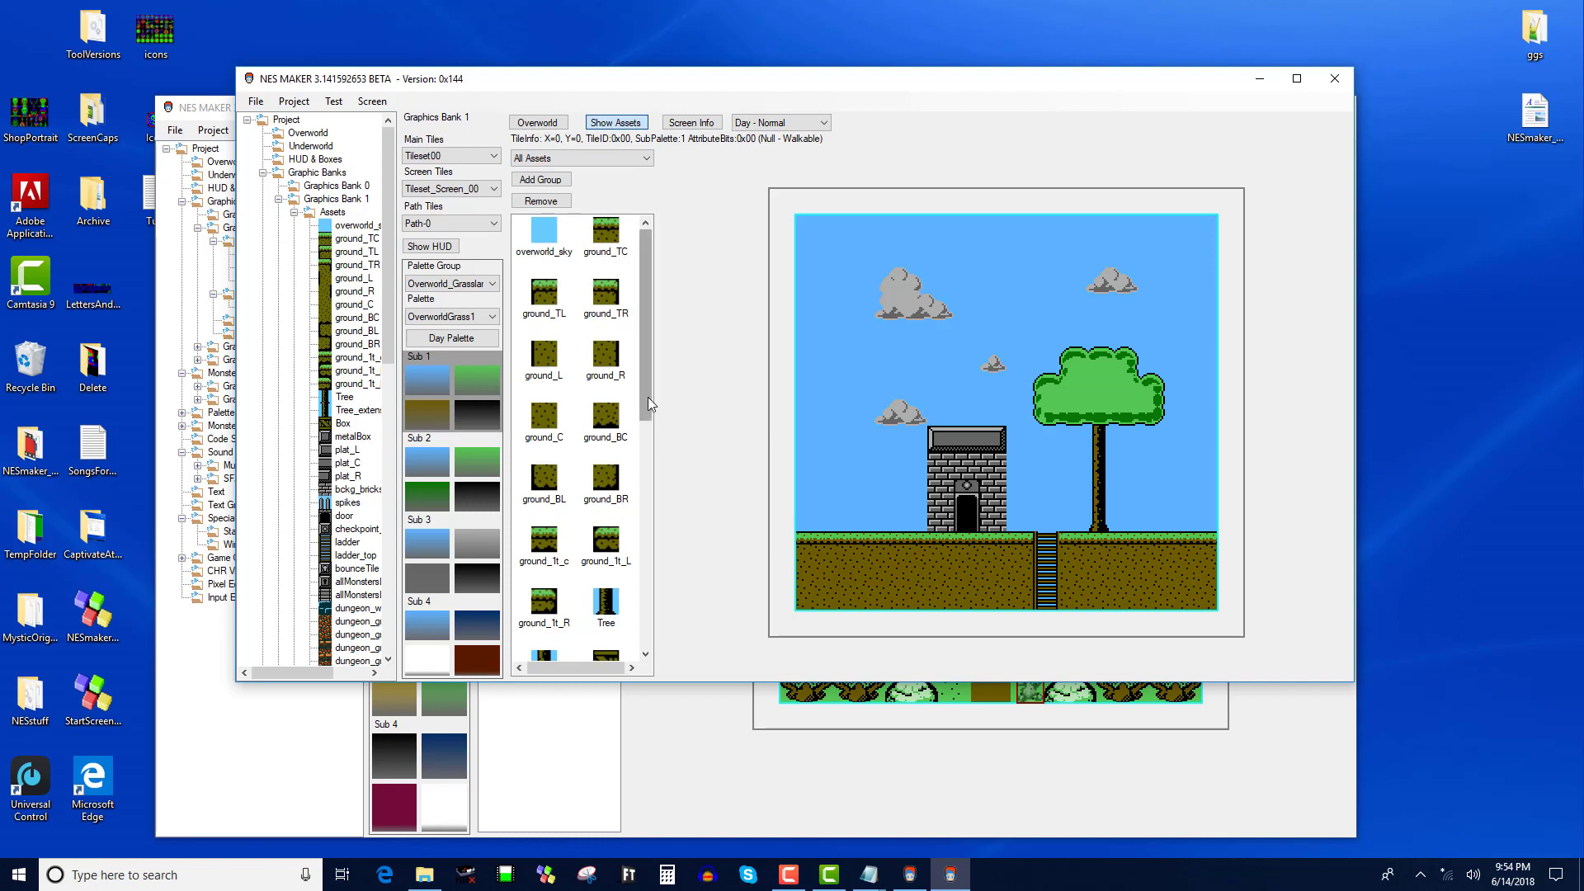
drag(646, 398, 651, 455)
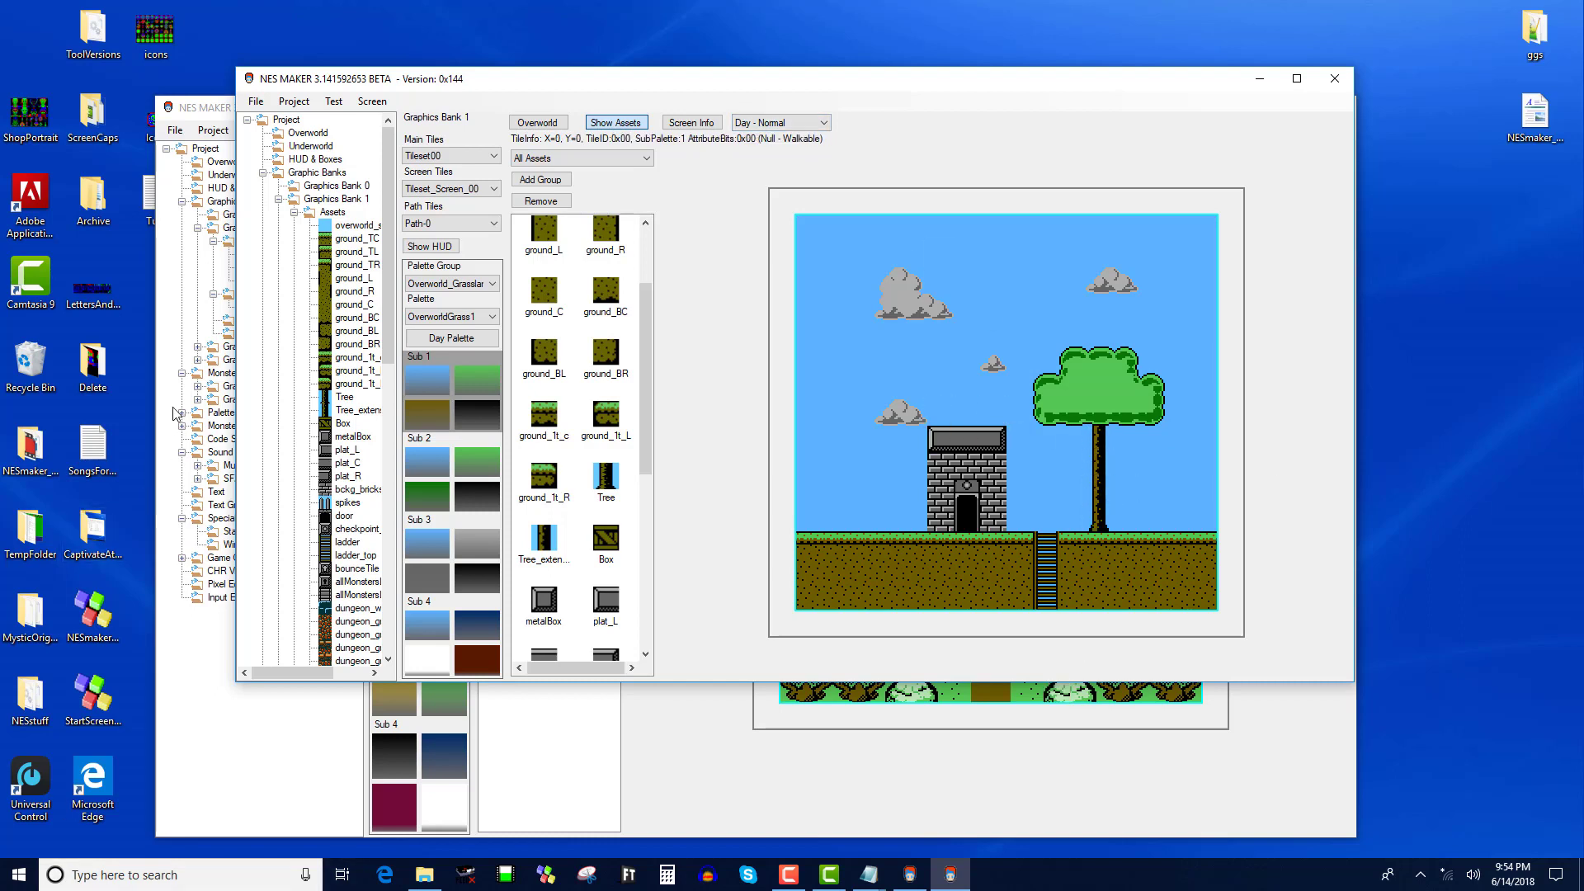
Set the Tree asset's upper tile to Solid - simple and its lower tile to Null - Walkable
click(345, 397)
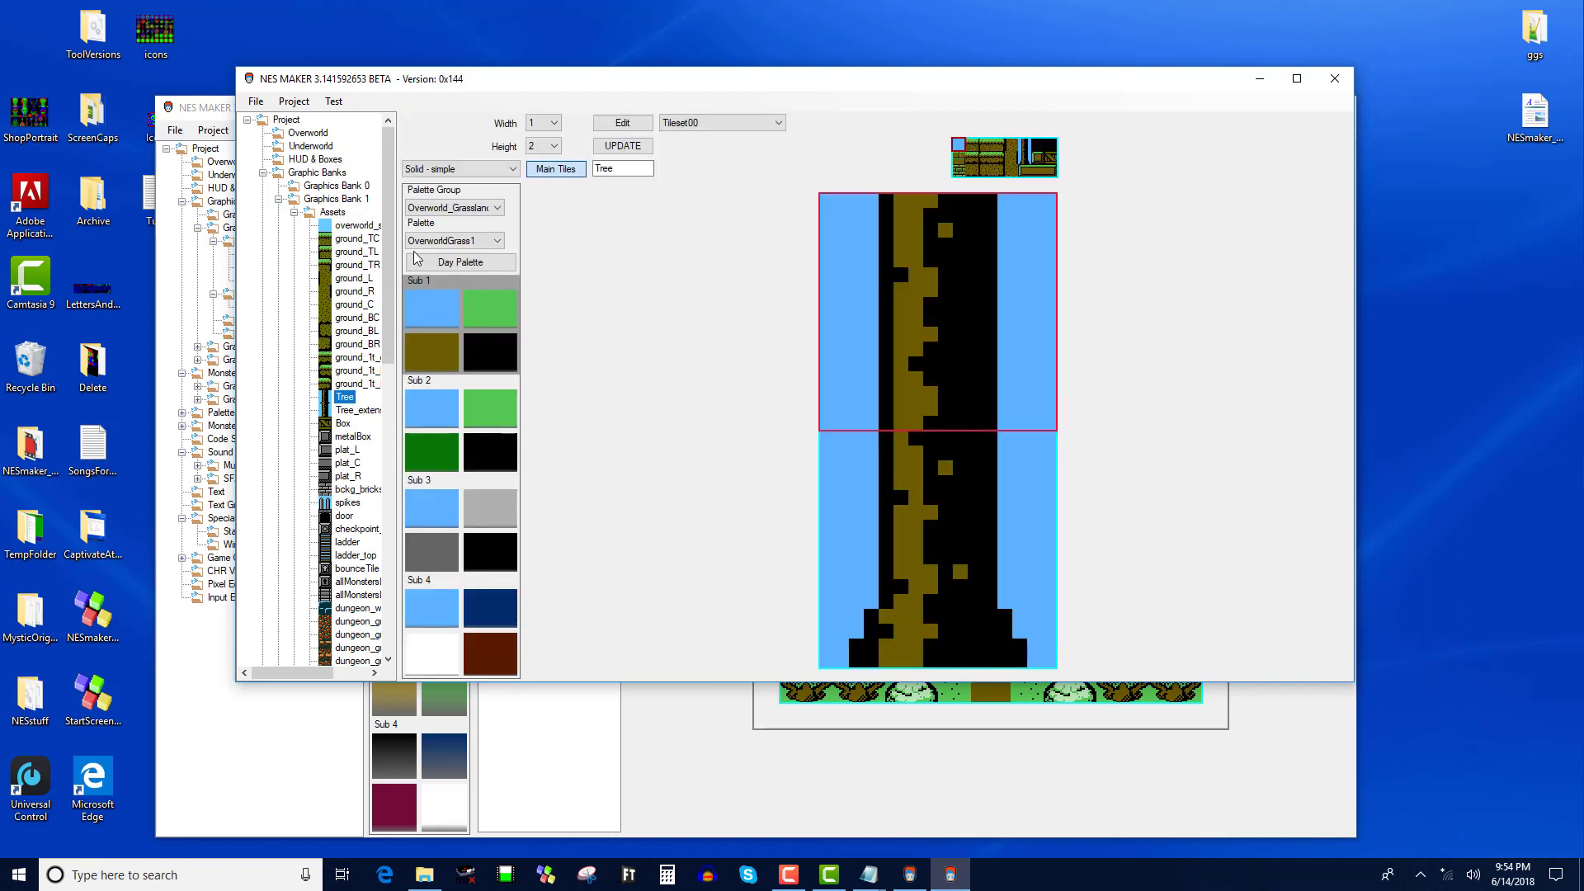
click(447, 169)
click(445, 192)
click(941, 483)
click(500, 169)
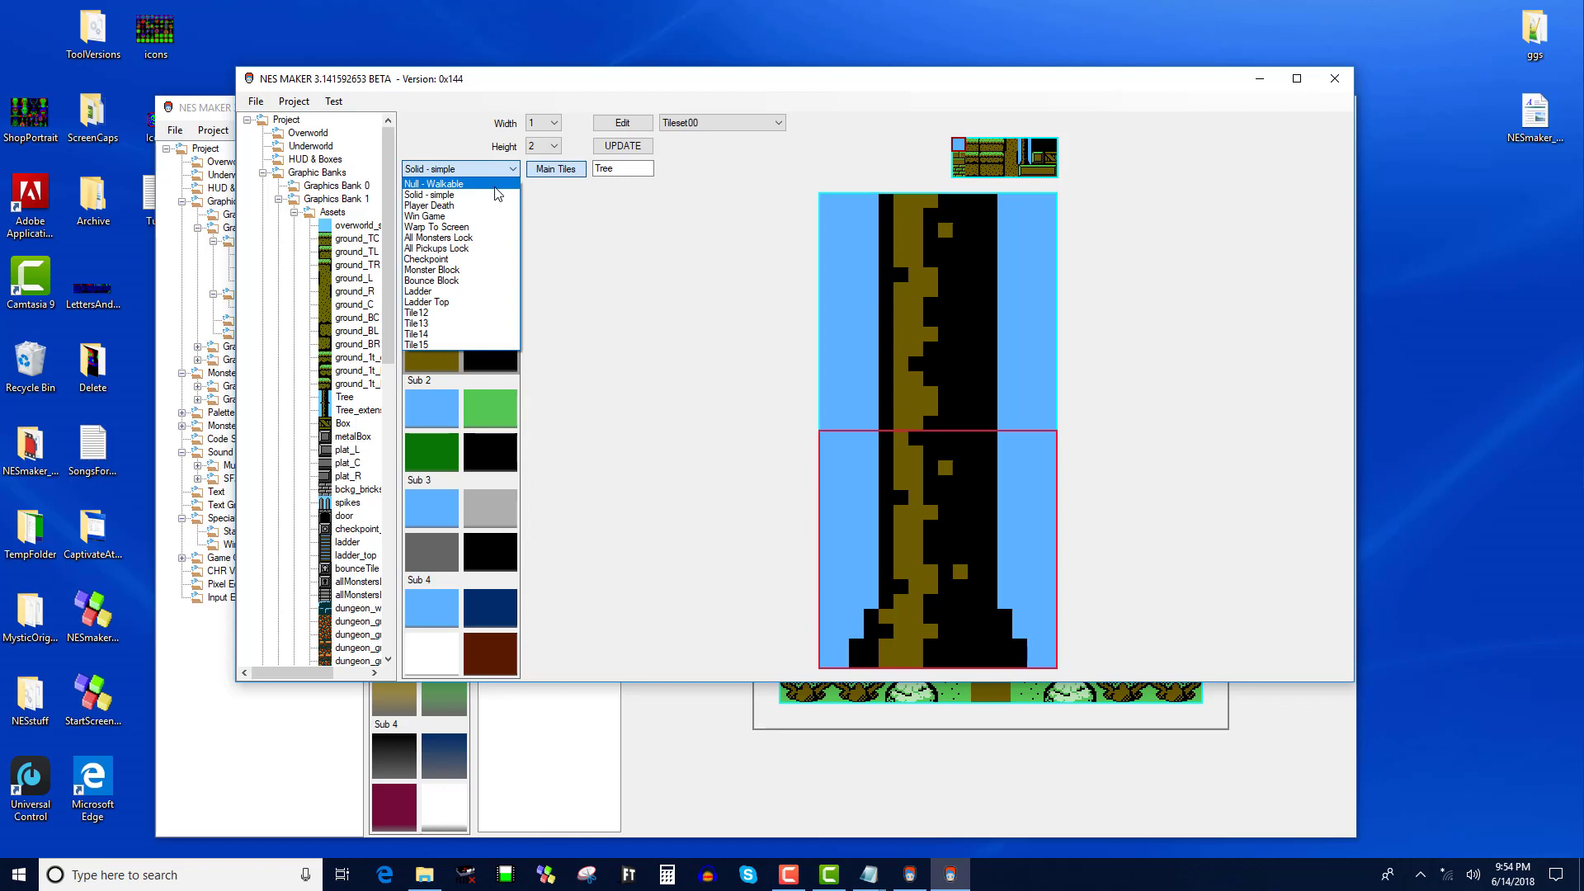
click(462, 183)
Reopen the side-scrolling screen with the Tree asset ready for placement, and view the grassland project's screen before returning
click(308, 133)
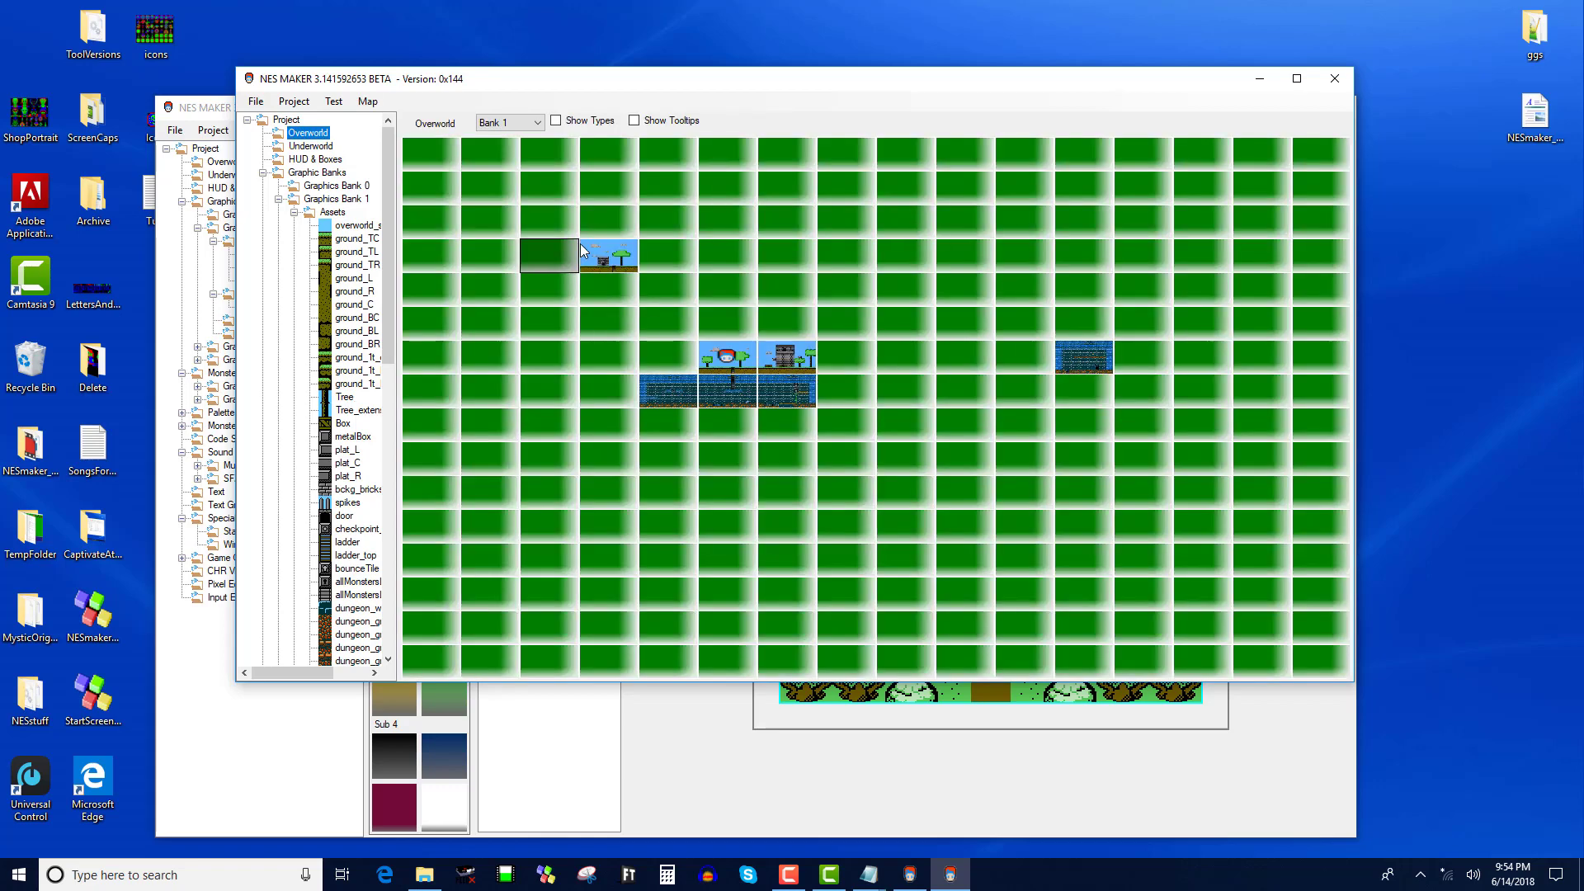
double_click(592, 246)
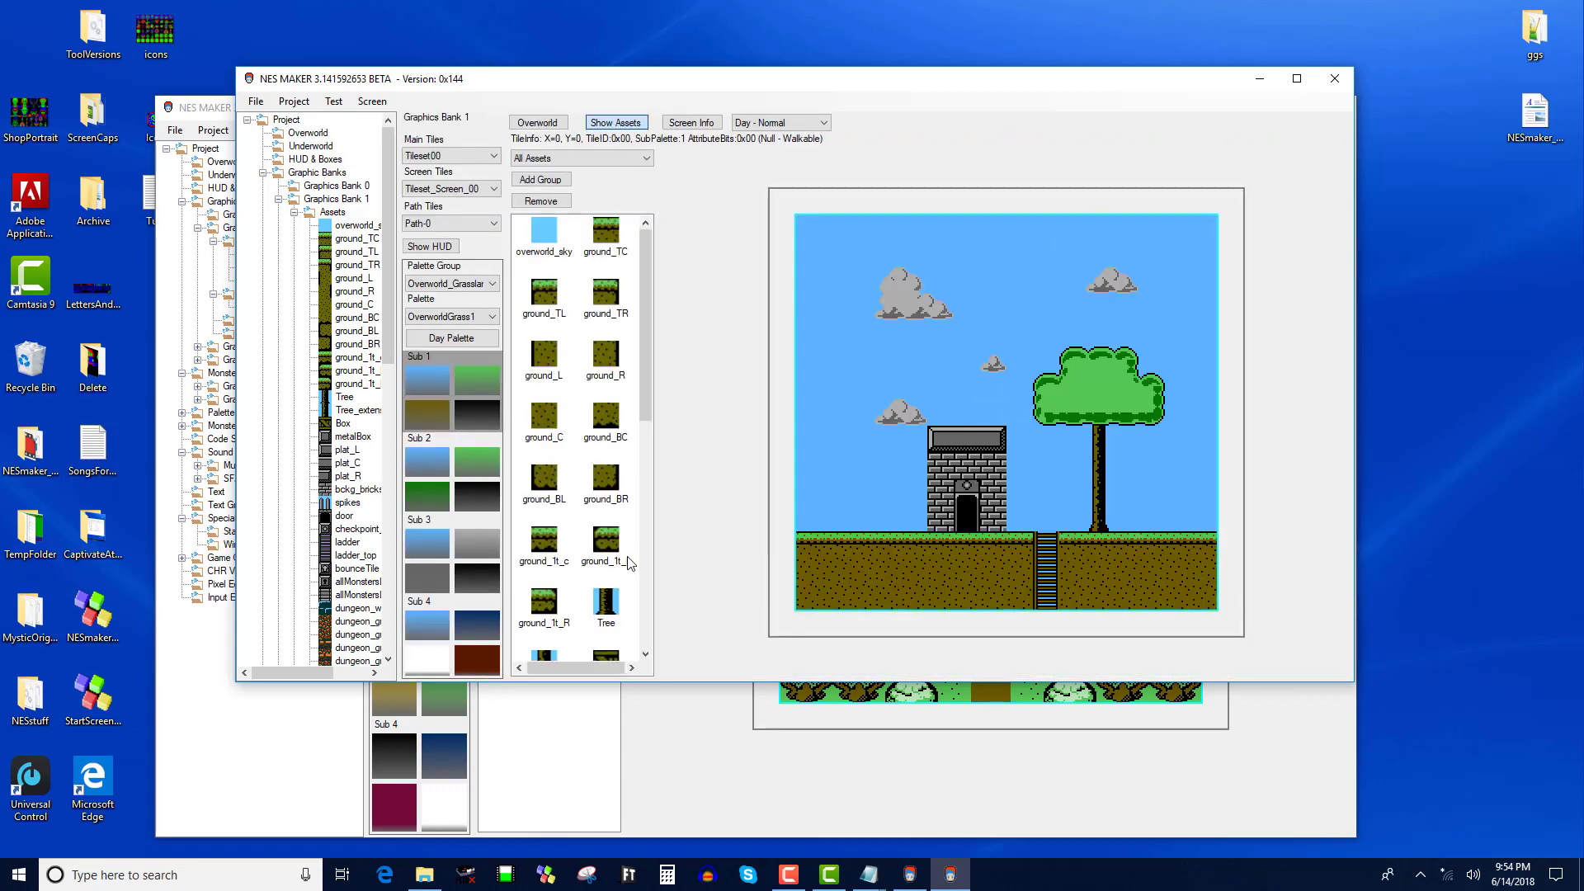
click(606, 605)
click(788, 726)
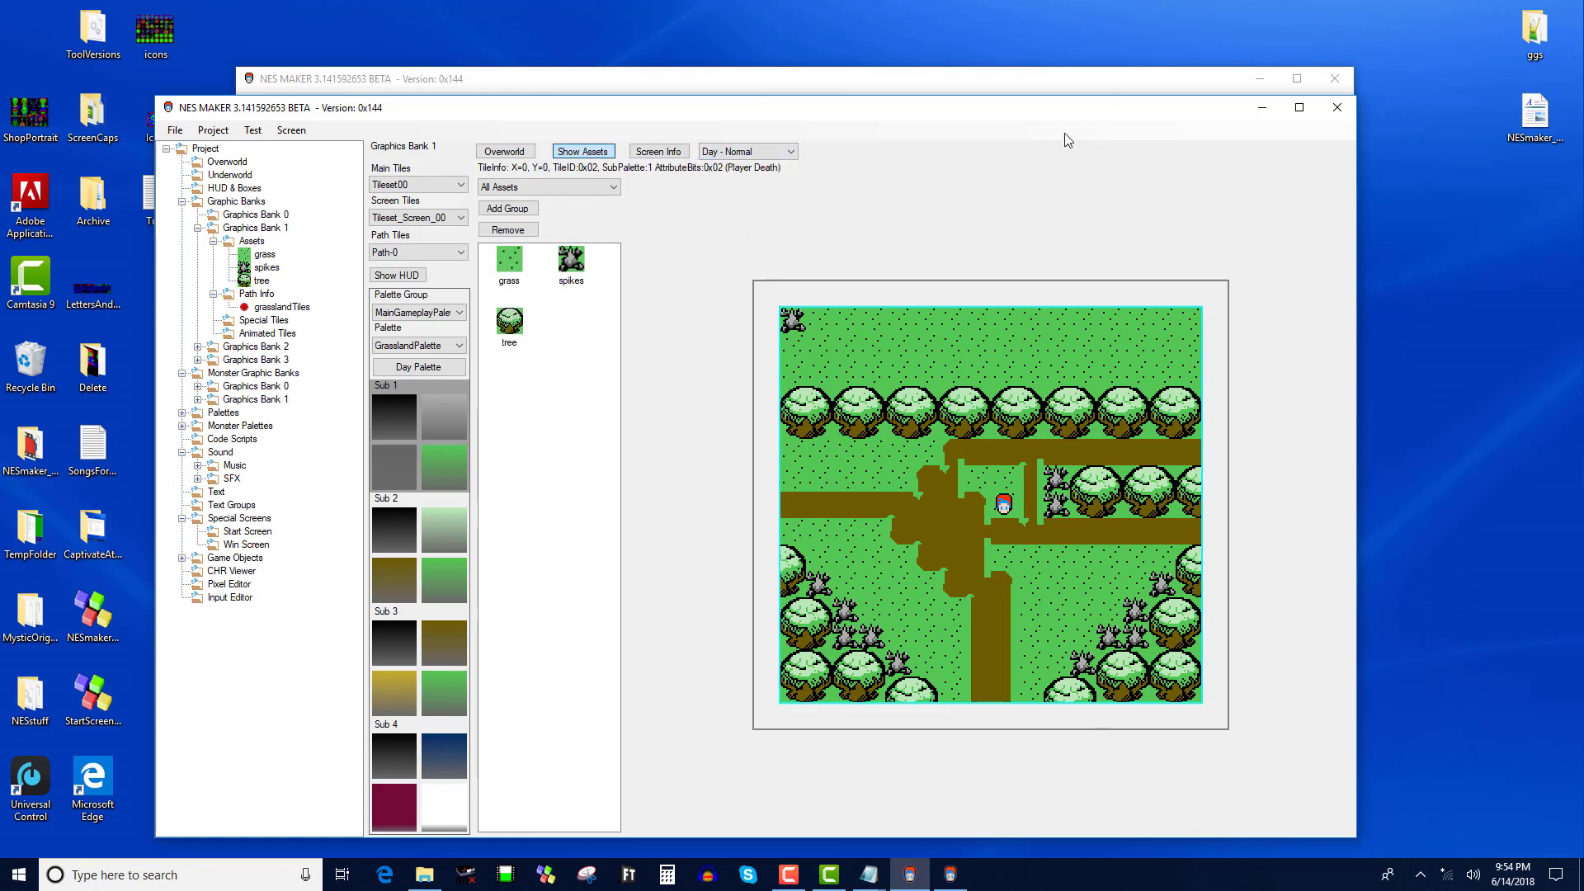
click(1044, 85)
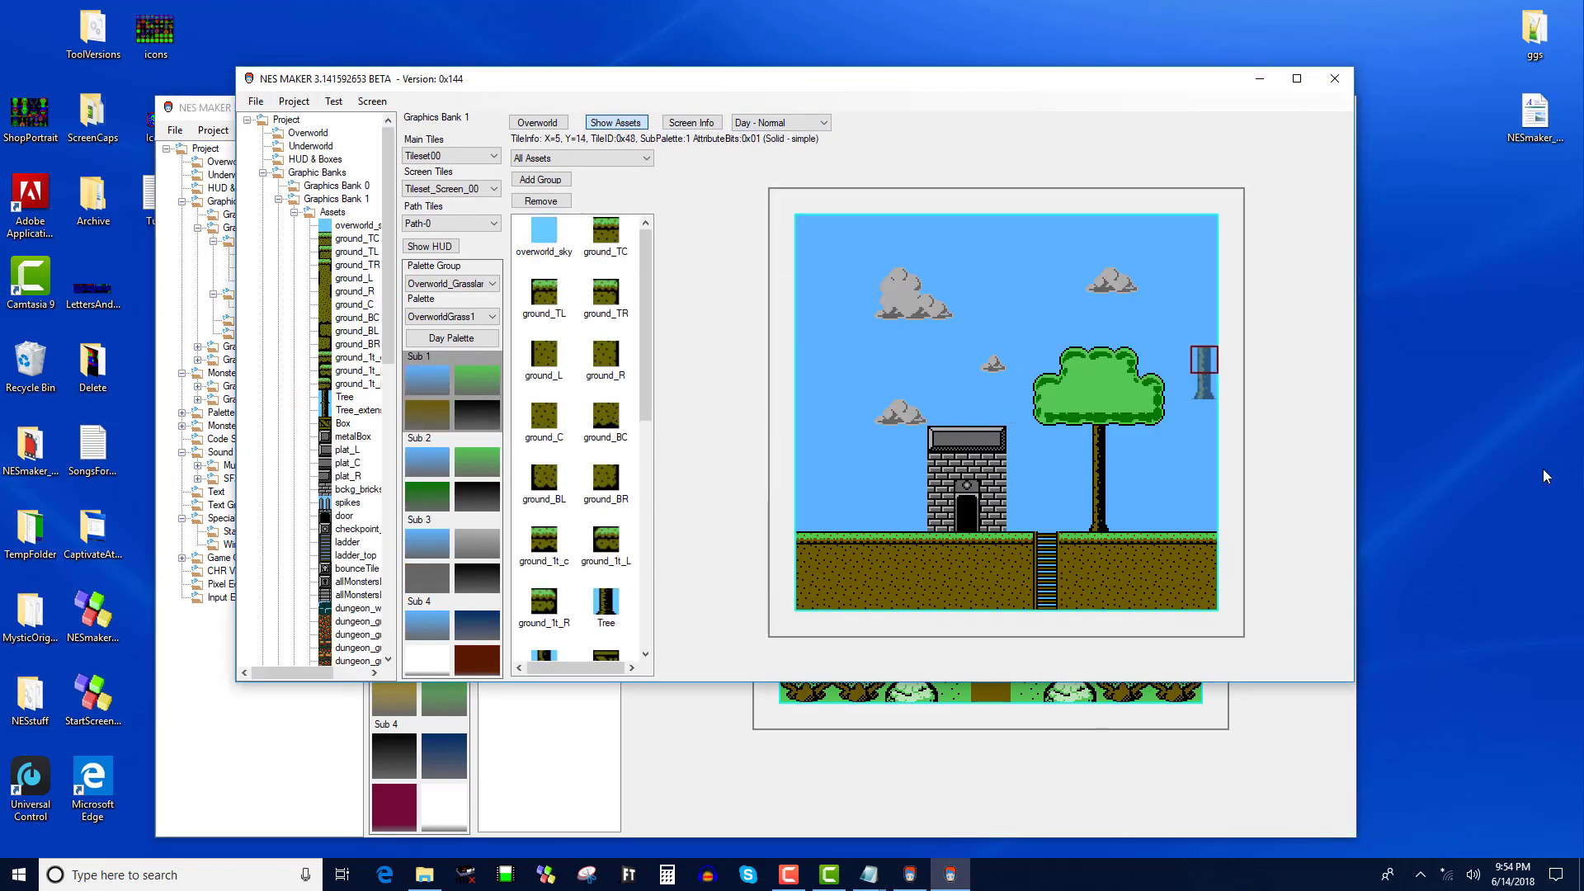